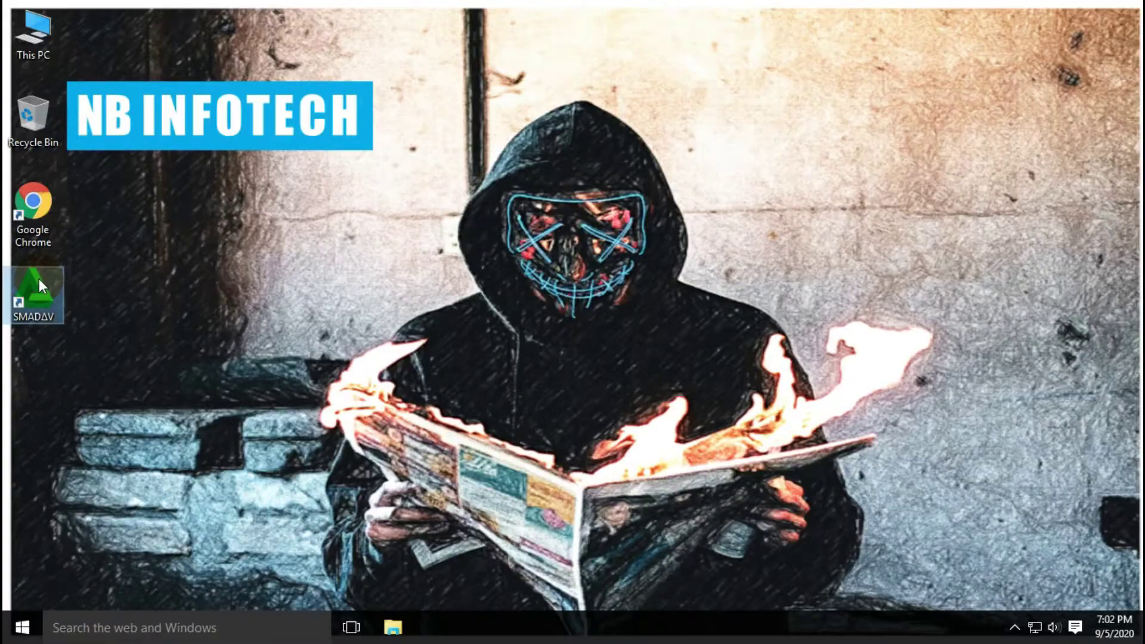
Step: Launch Smadav, dismiss the startup message, and switch the language to Indonesian and back to English
double_click(38, 278)
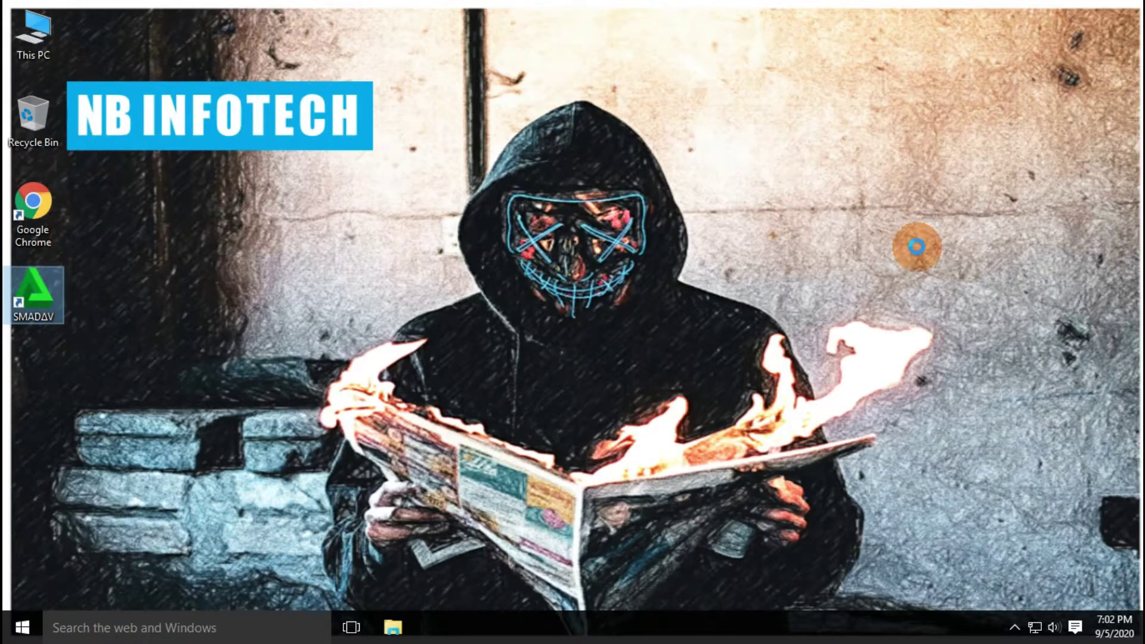
right_click(39, 292)
click(87, 217)
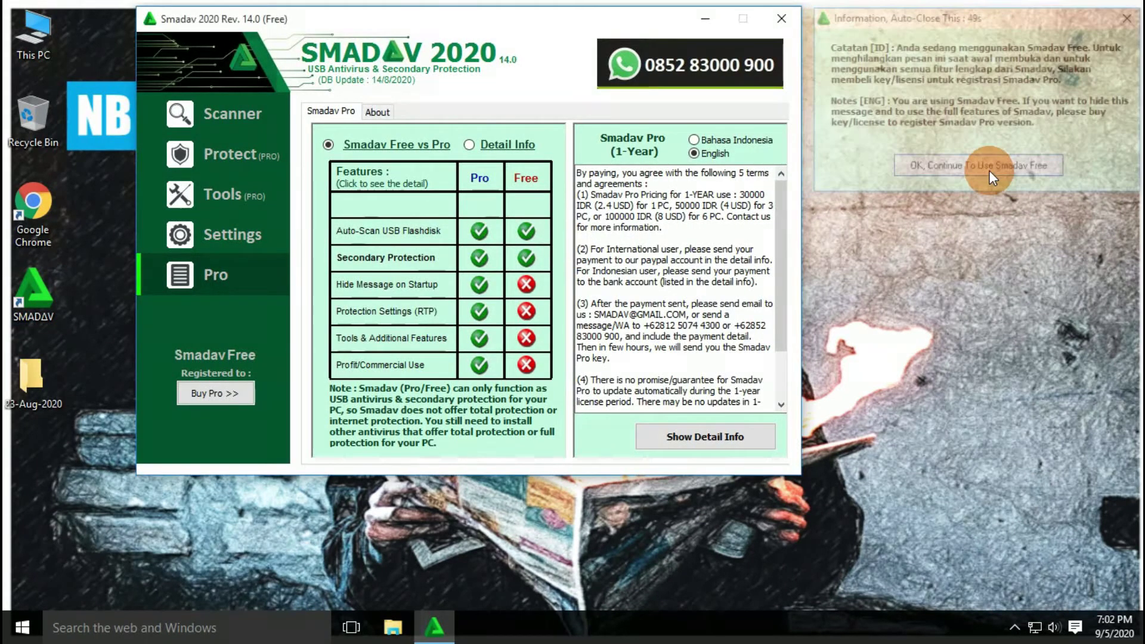
click(990, 171)
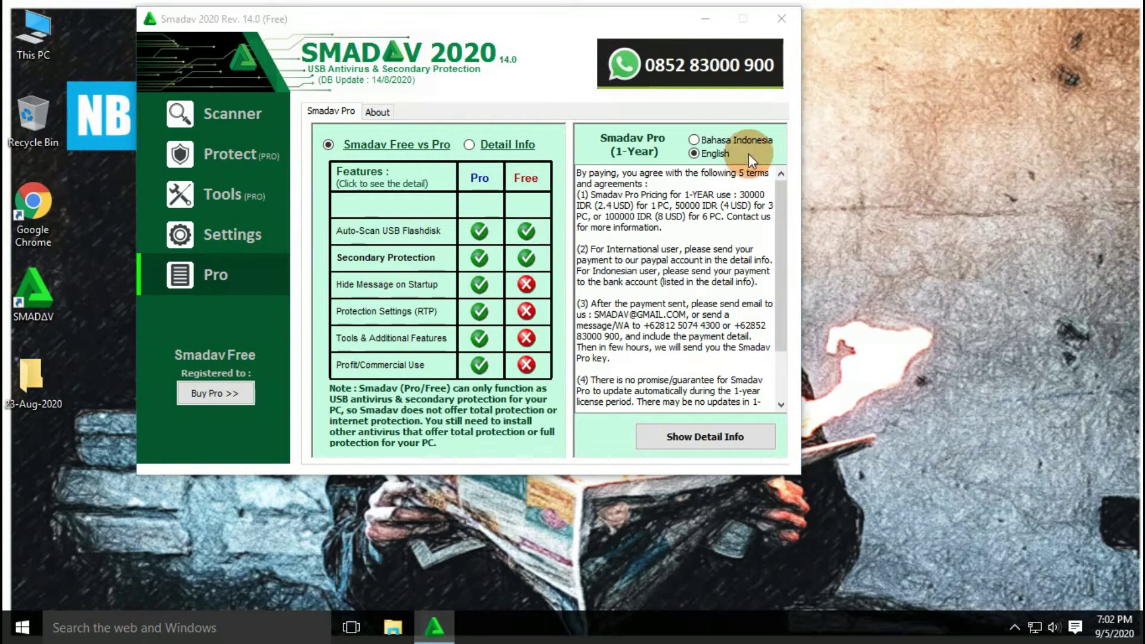
click(703, 141)
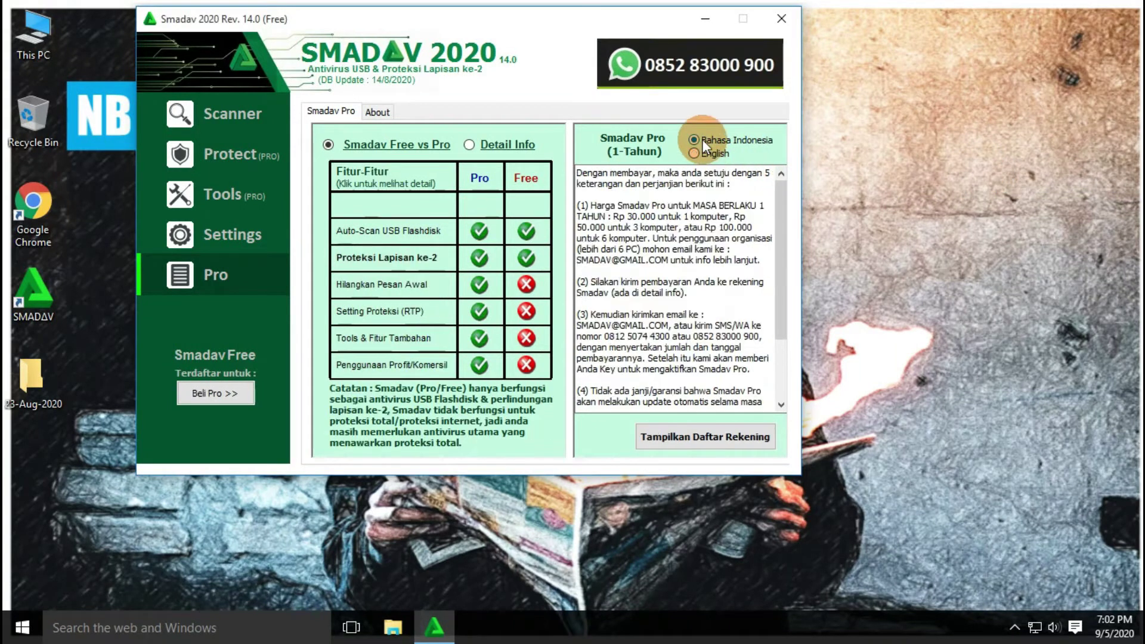
click(694, 153)
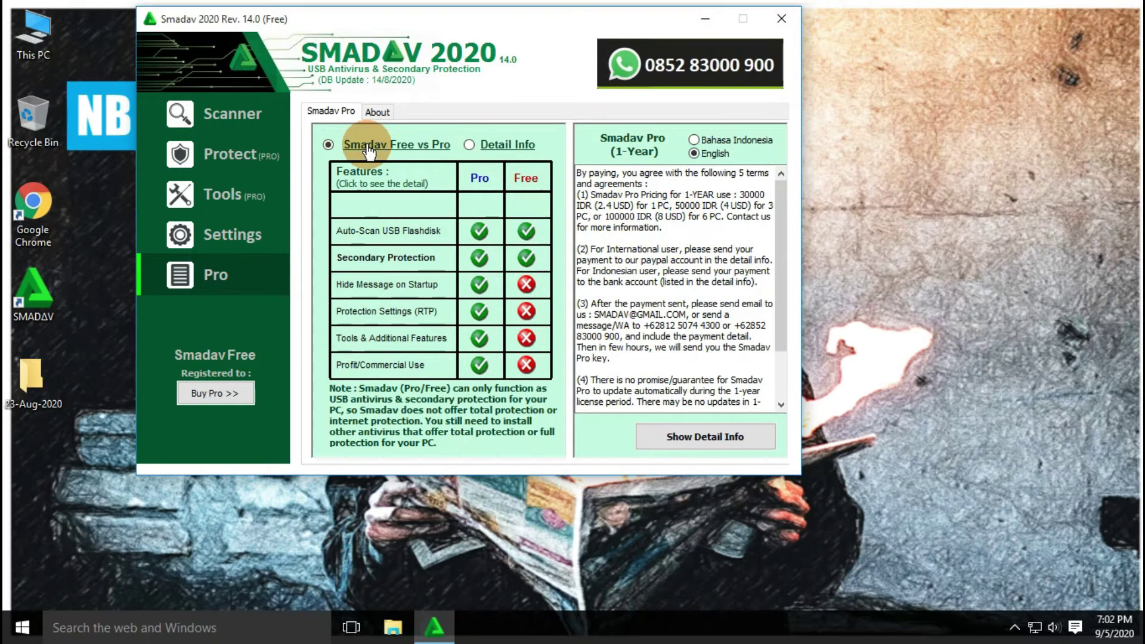
Step: View the details of each Pro feature row, from Auto-Scan USB Flashdisk to Profit/Commercial Use
click(385, 239)
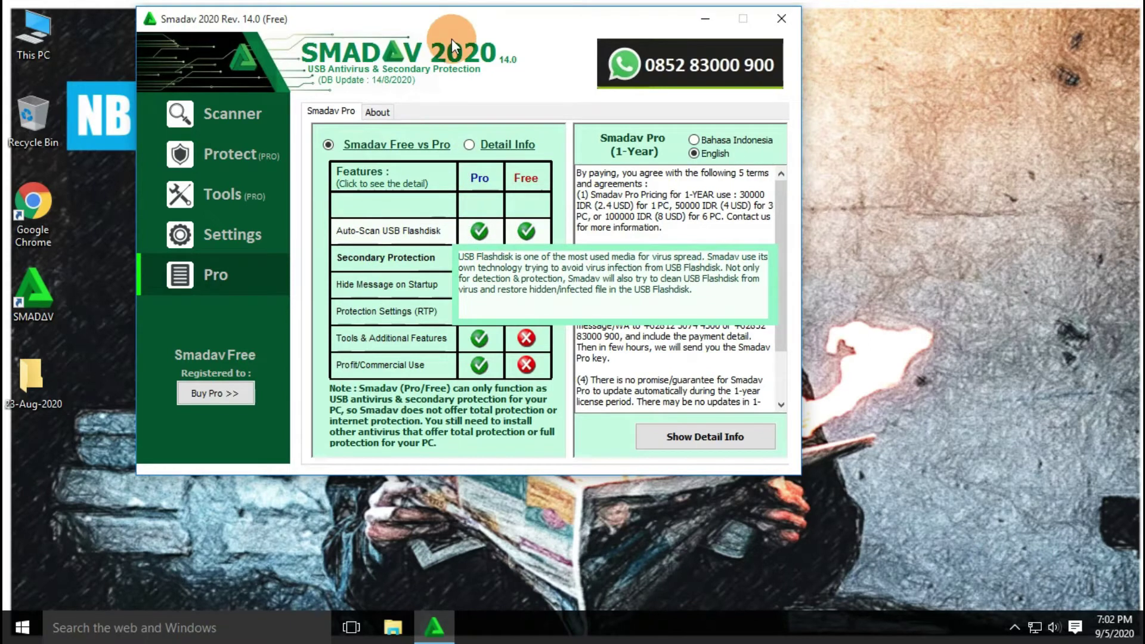
drag(451, 45, 459, 53)
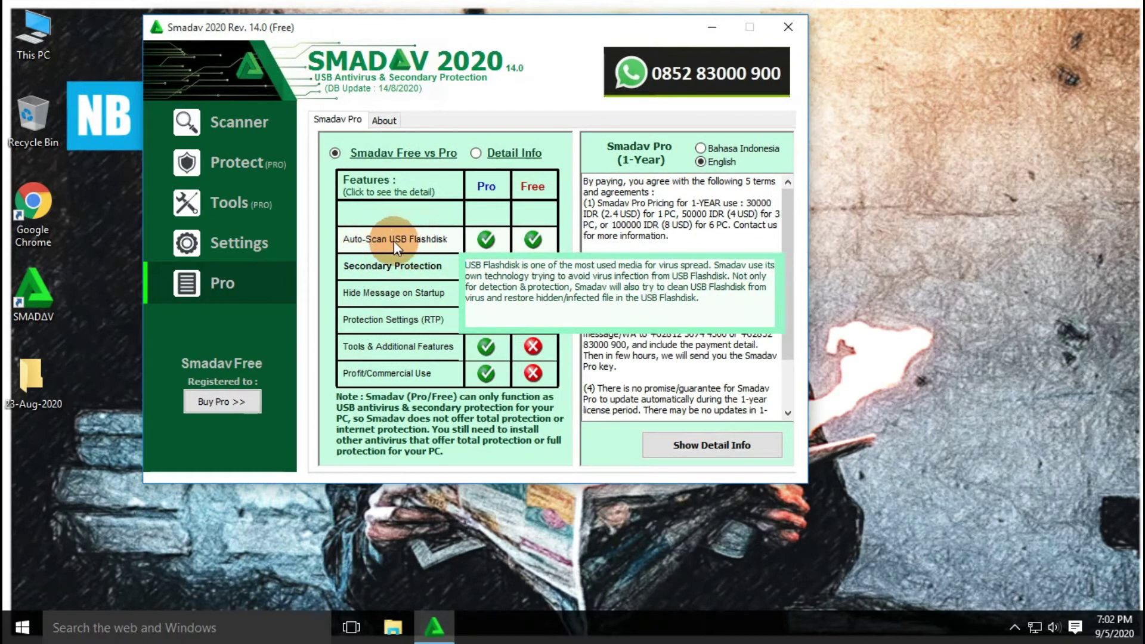
click(385, 266)
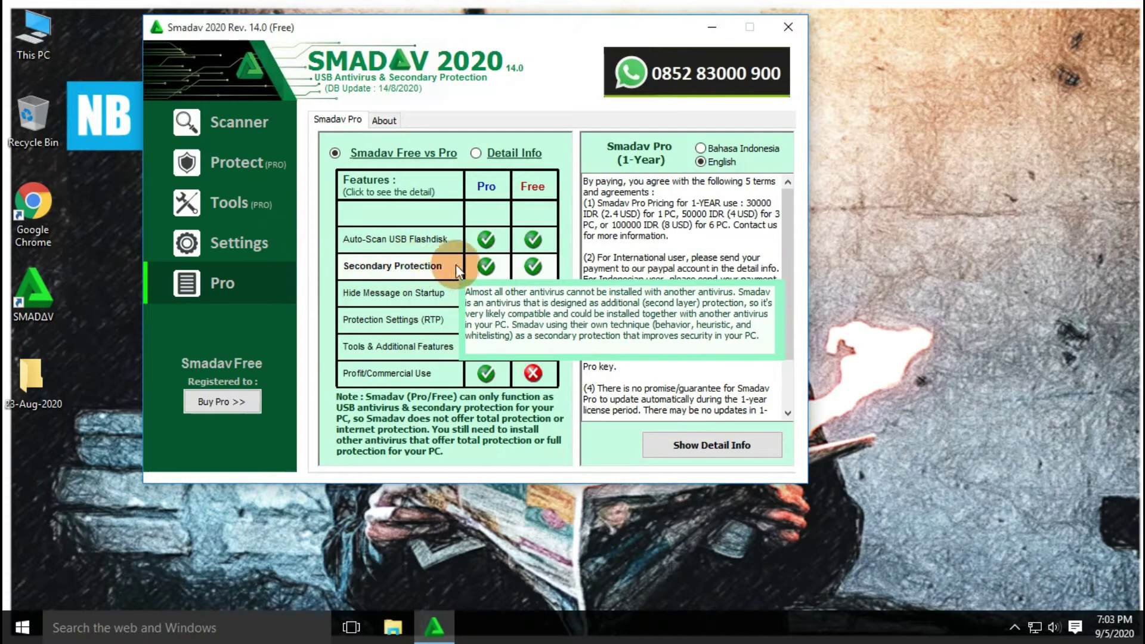
click(377, 290)
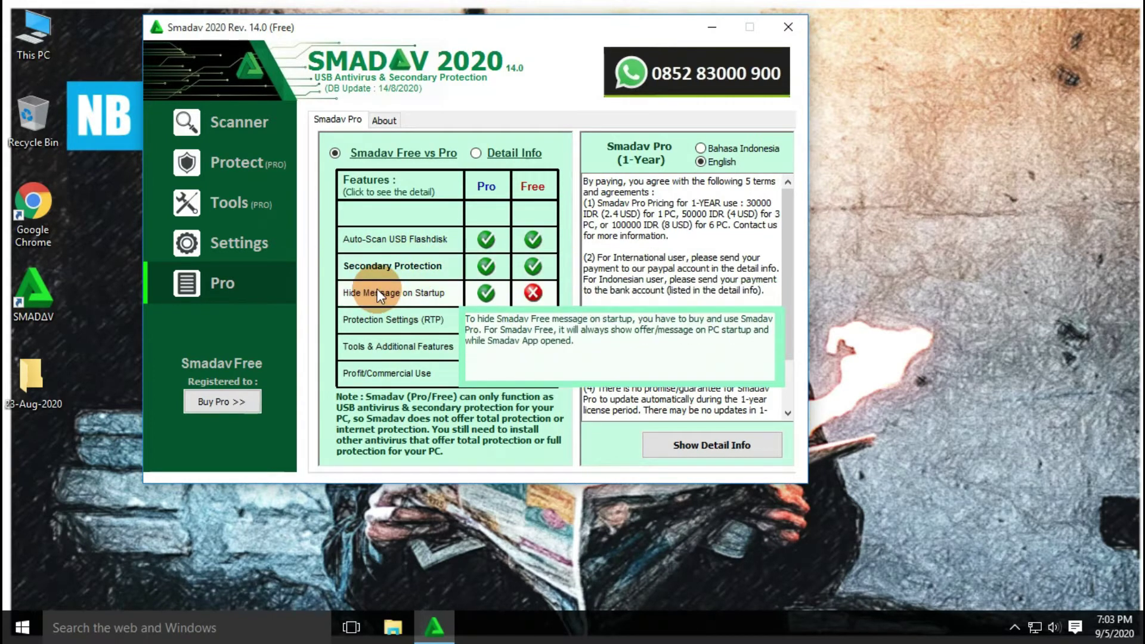
click(392, 292)
click(378, 322)
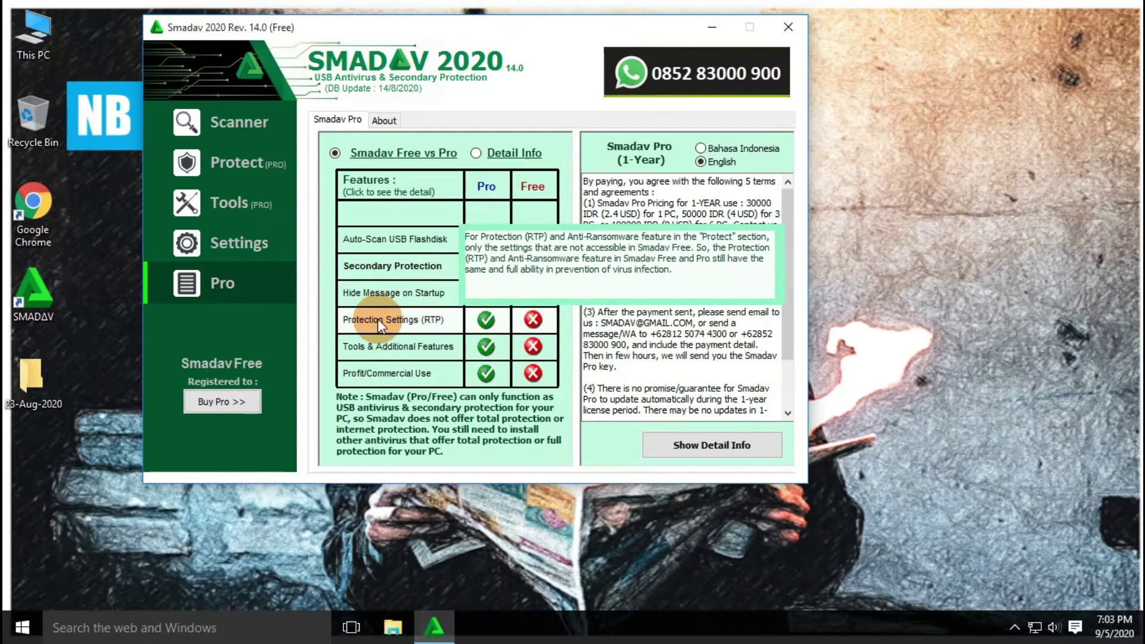
click(378, 346)
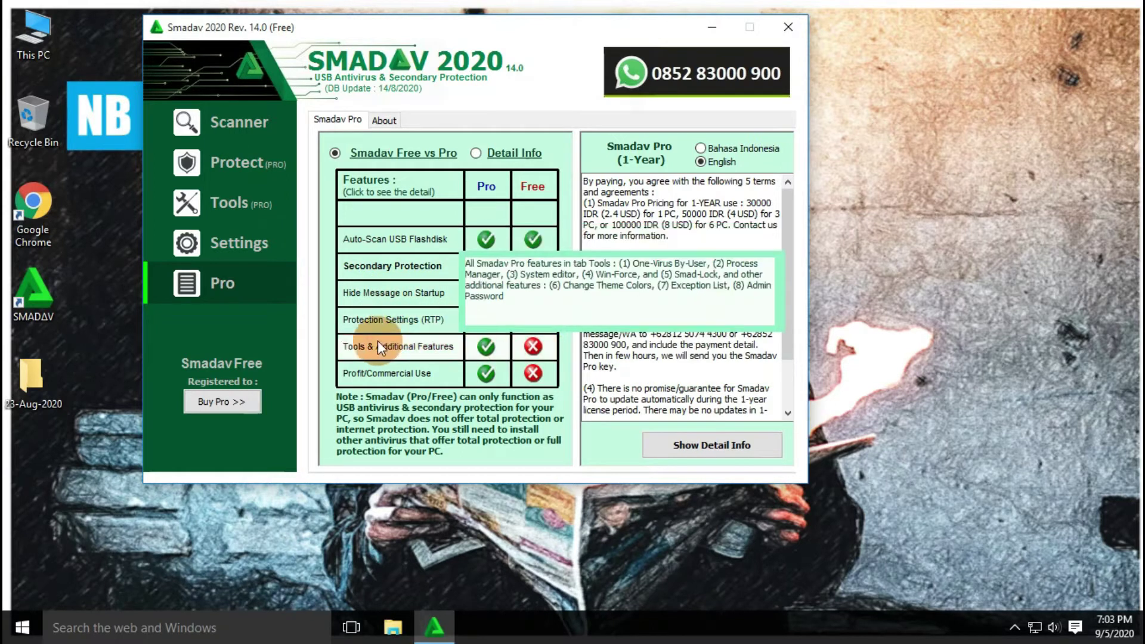
click(371, 374)
click(532, 371)
Step: Close the feature popup and view the About credits page
click(412, 127)
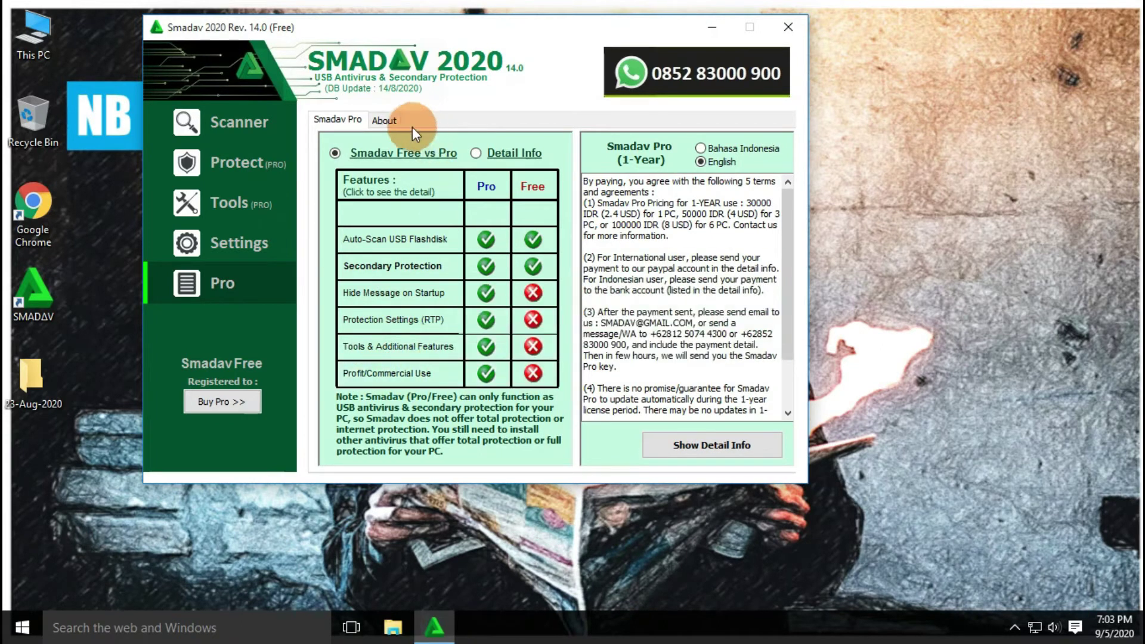
click(389, 121)
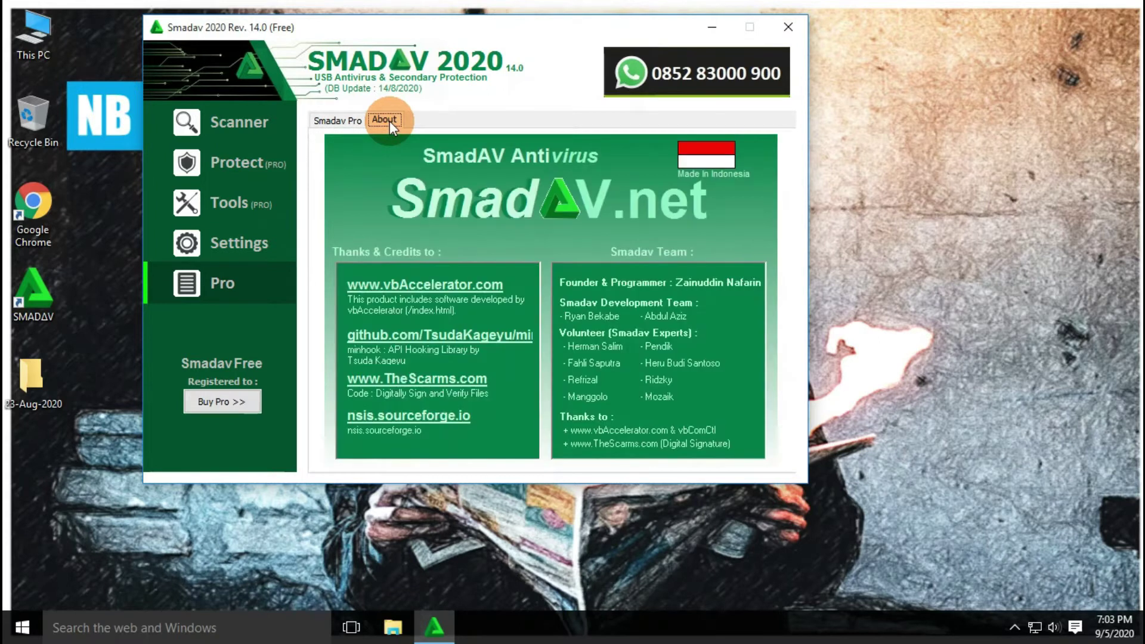
click(226, 124)
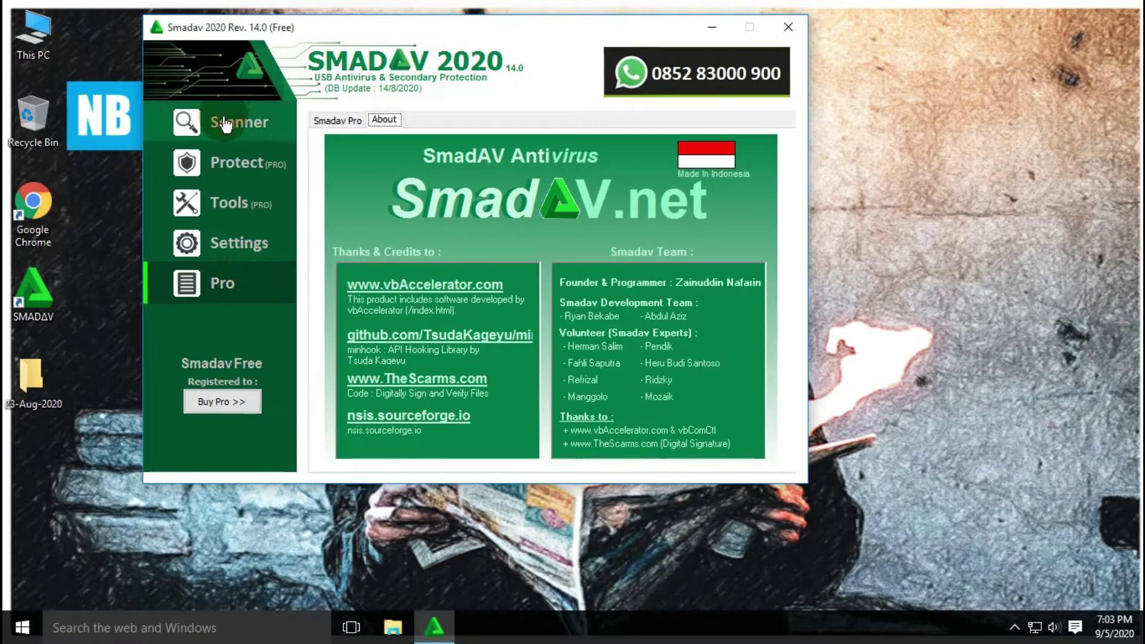
Step: Choose a quick scan on the Scanner page, declining Smadav-AI expert mode
click(328, 120)
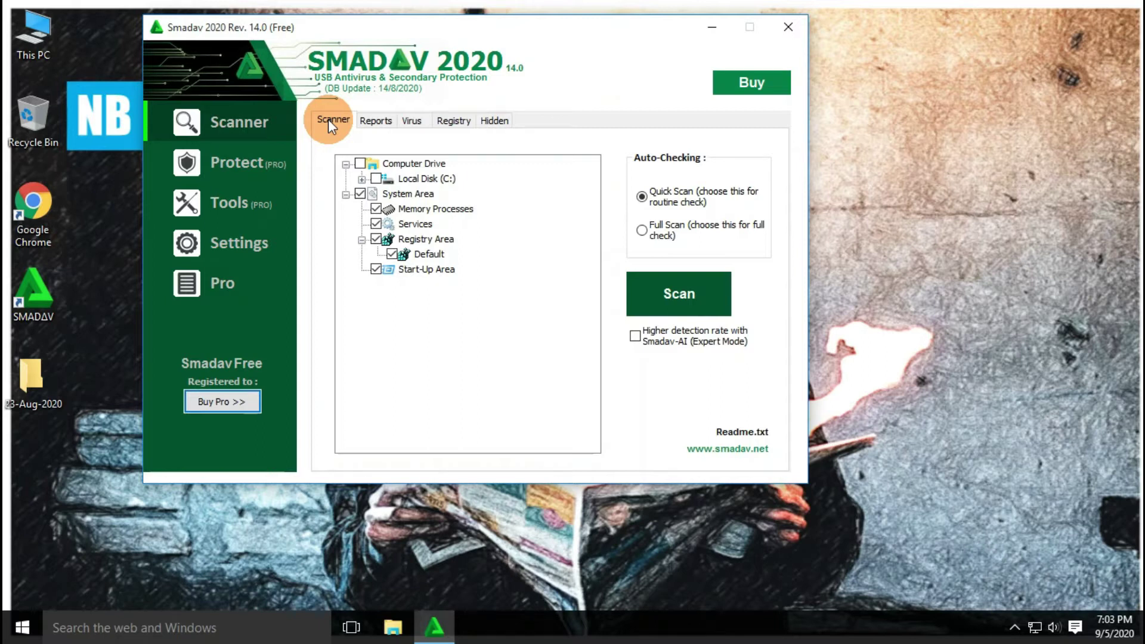
click(675, 196)
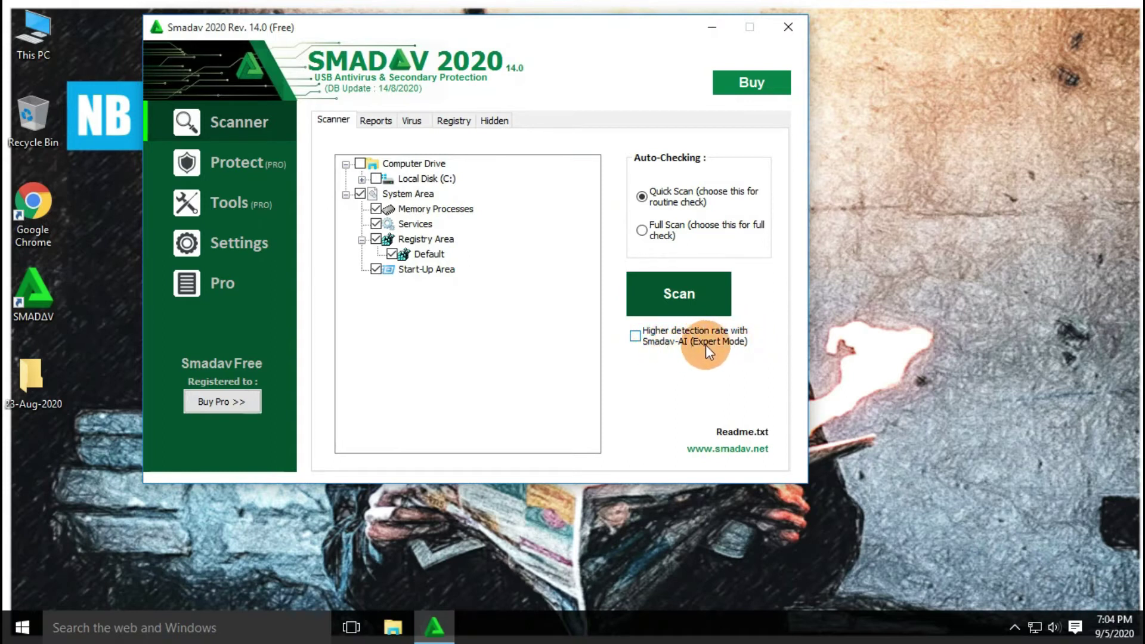
click(652, 339)
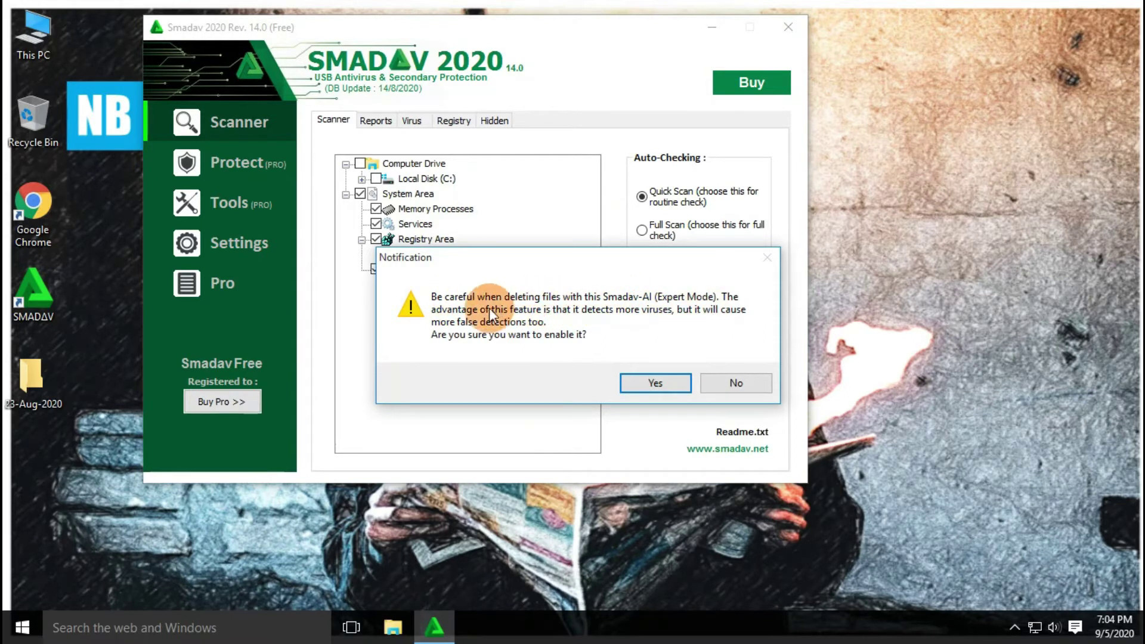
key(Return)
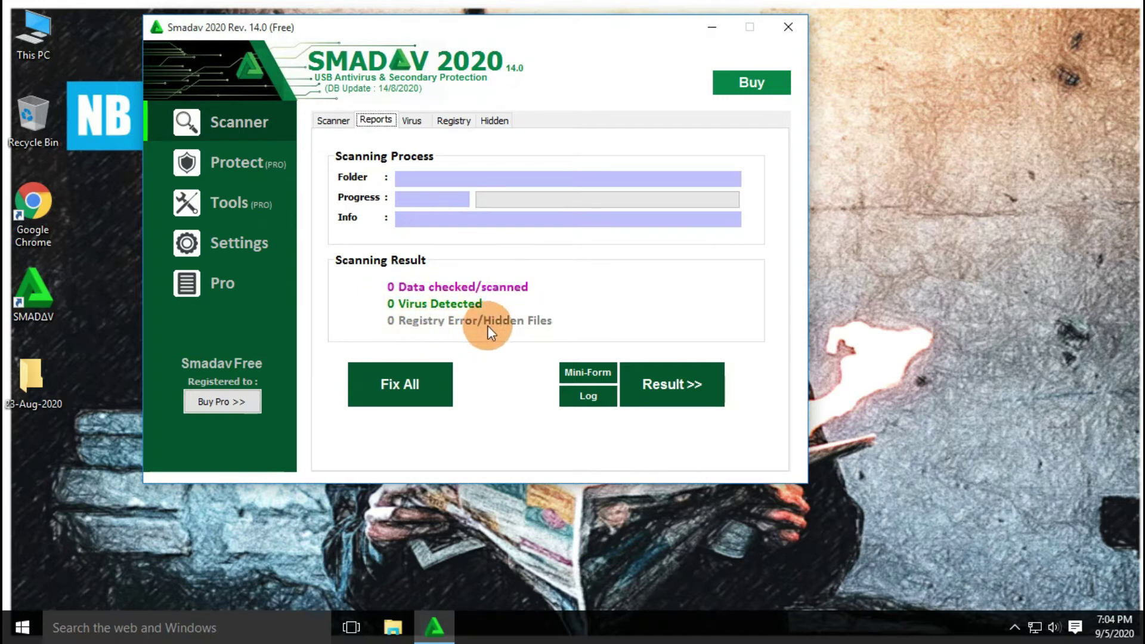
Step: Browse the Virus, Registry and Hidden tabs, then return to the scan options
click(417, 124)
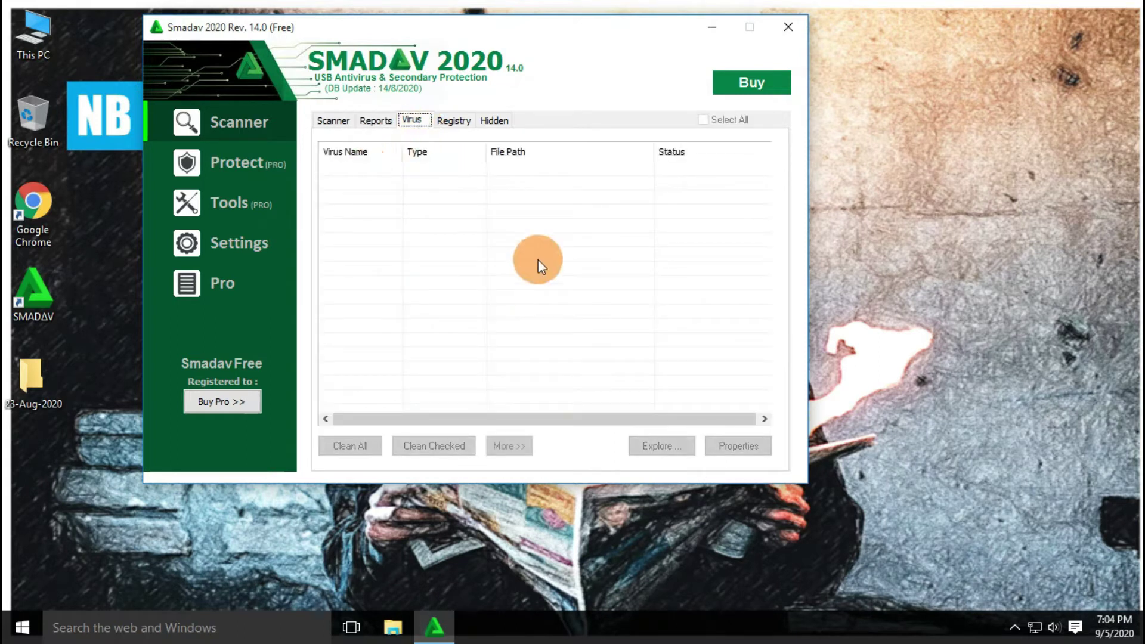
click(459, 123)
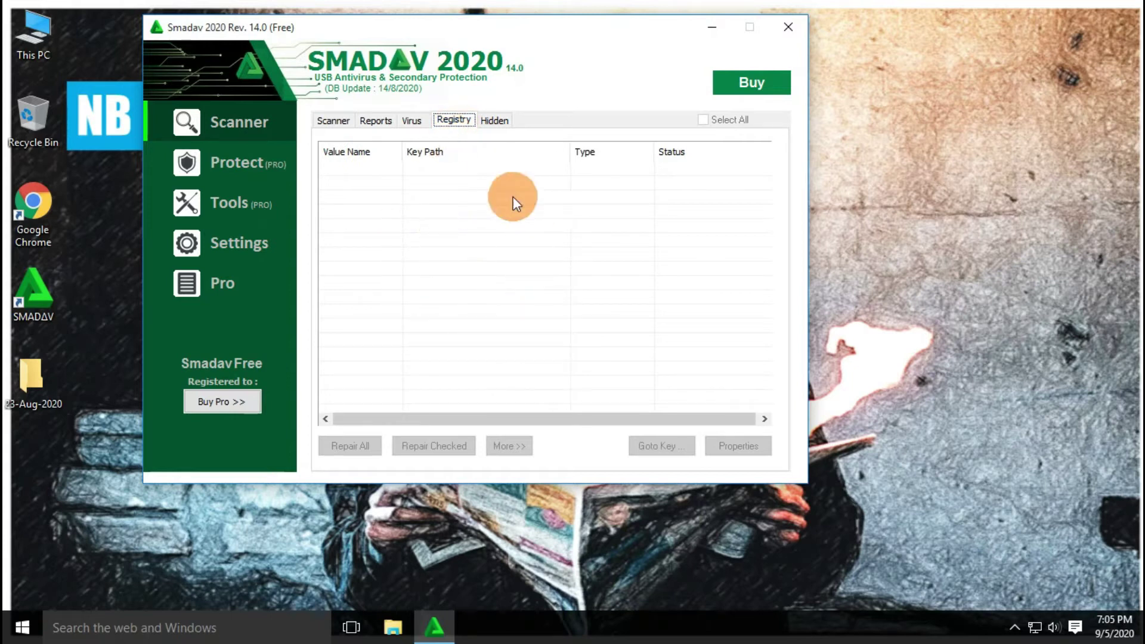
click(490, 125)
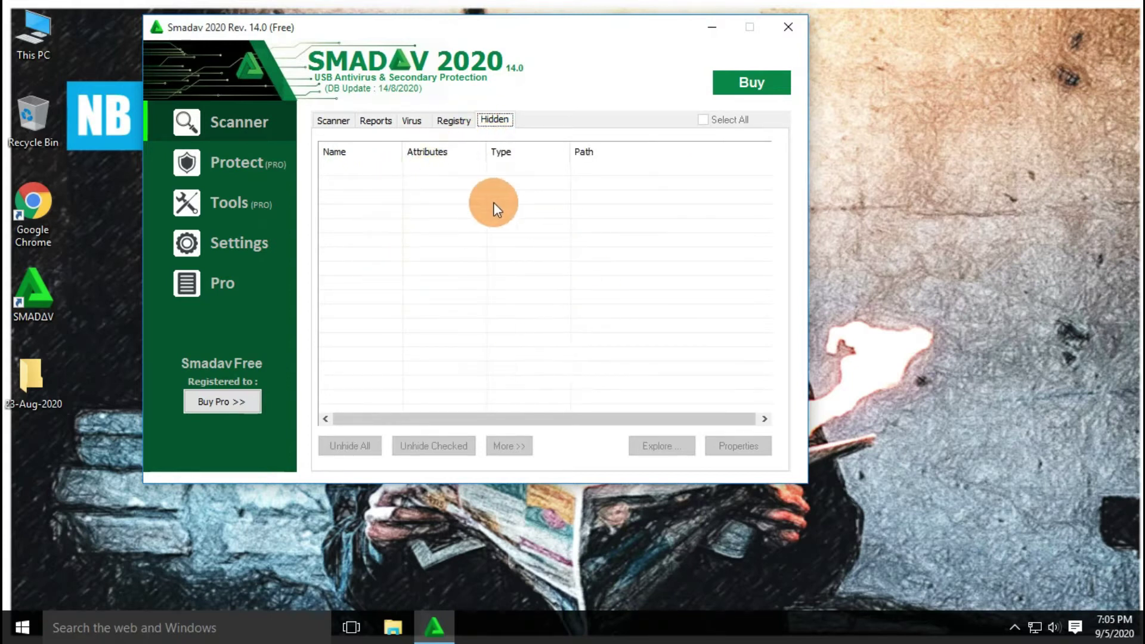
click(334, 119)
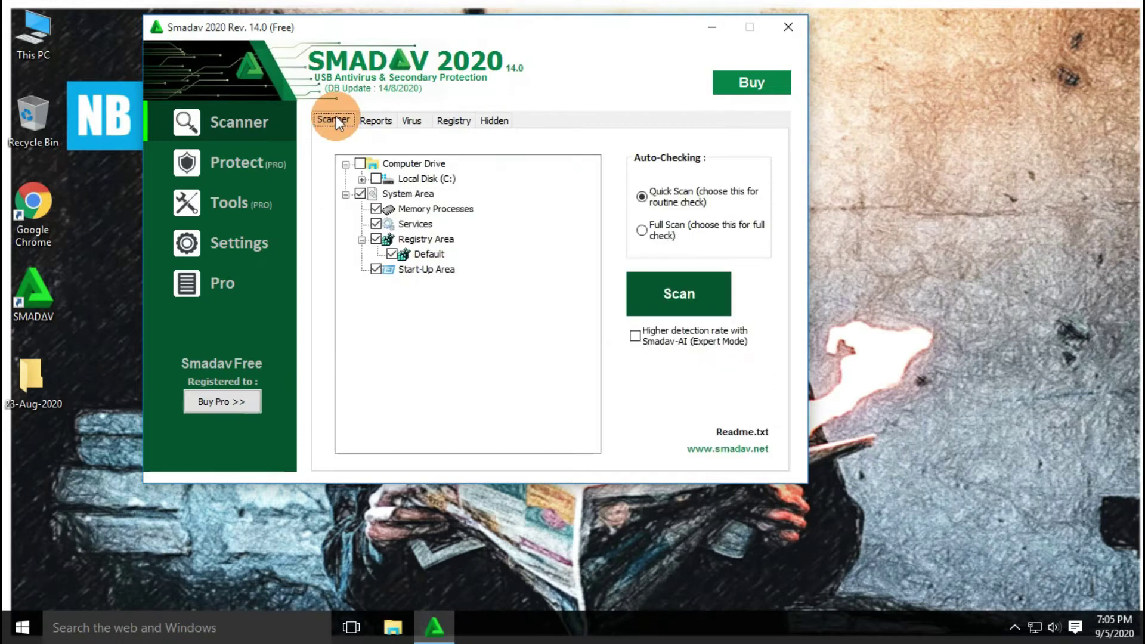
click(224, 169)
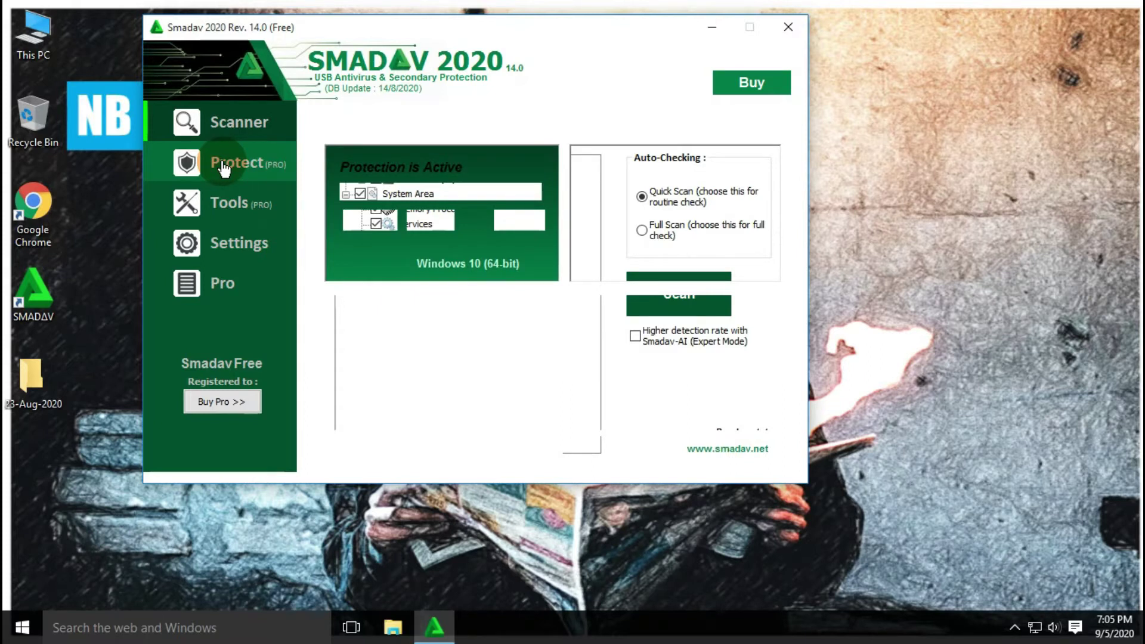
Step: Dismiss the Free-version notice on Protect and go to the Settings page
click(224, 169)
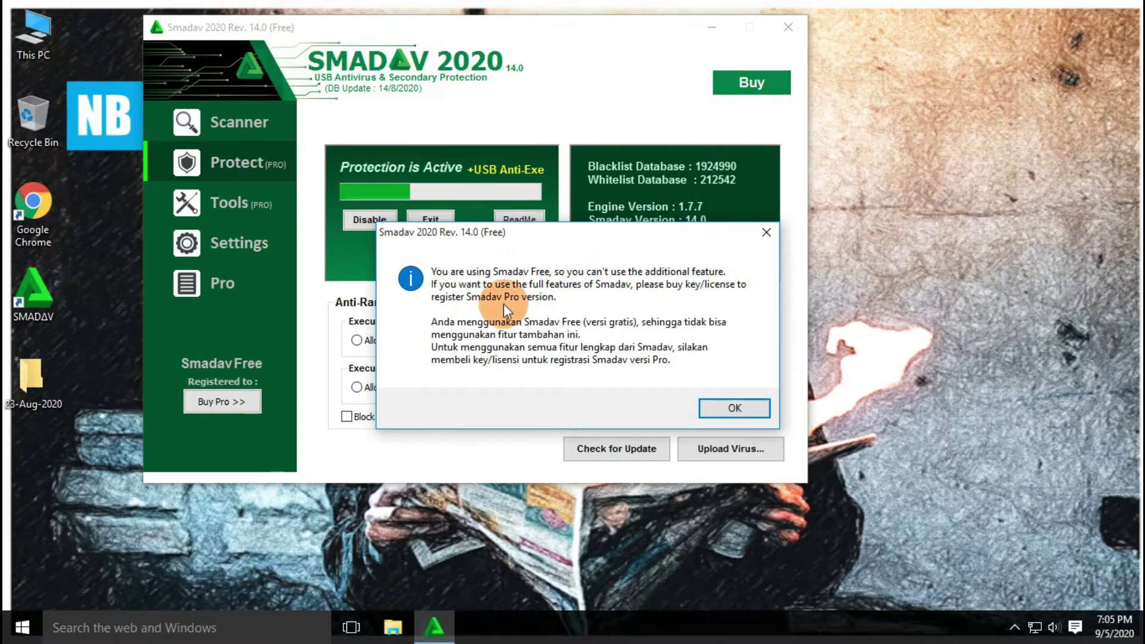
click(731, 412)
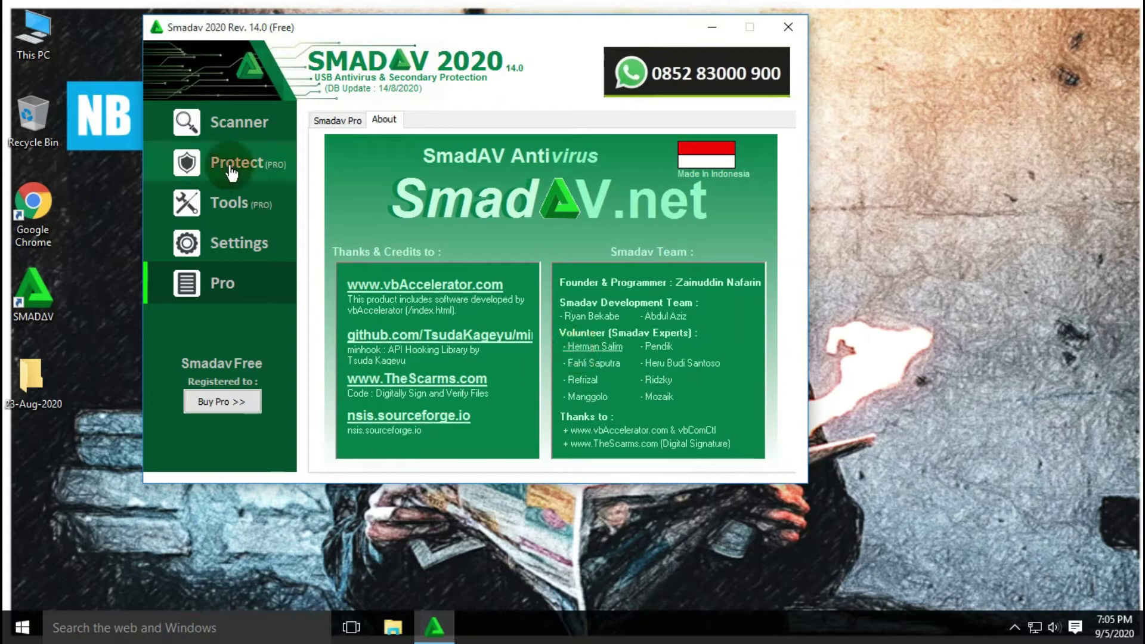
click(233, 244)
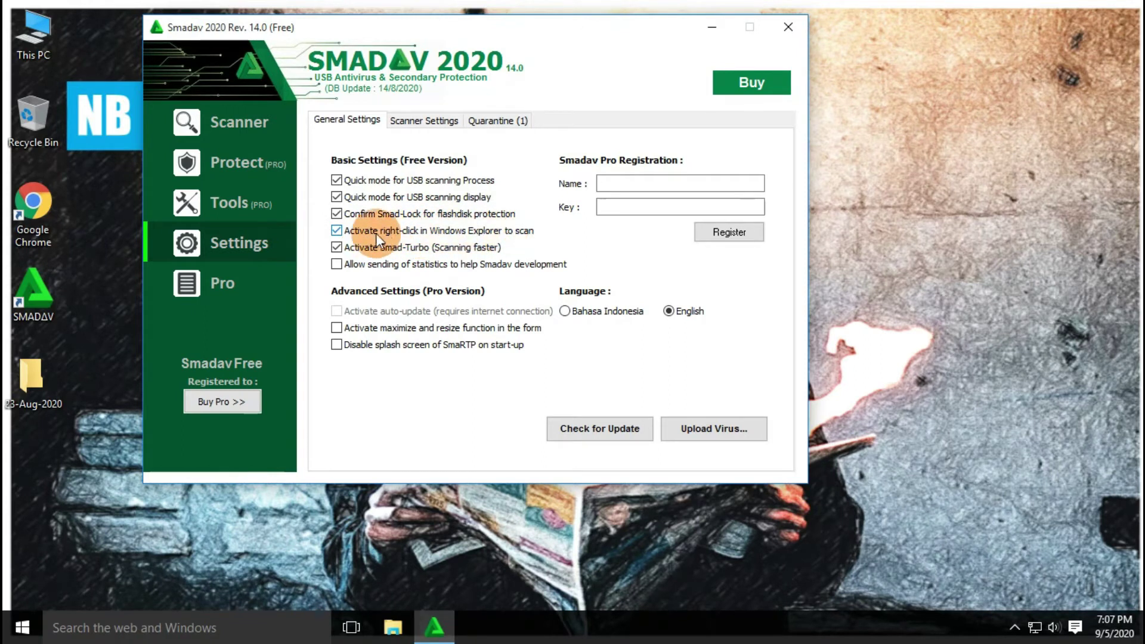
Step: Try adding smadav2020rev140.exe from Downloads as a scan exception, which the Free version blocks
click(423, 121)
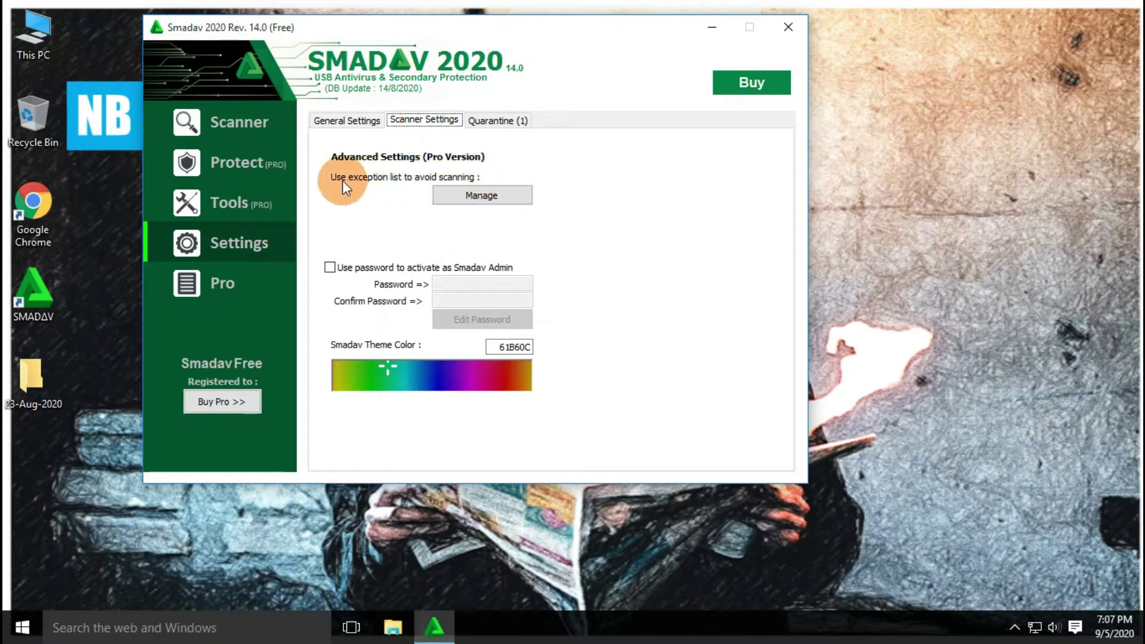
click(476, 194)
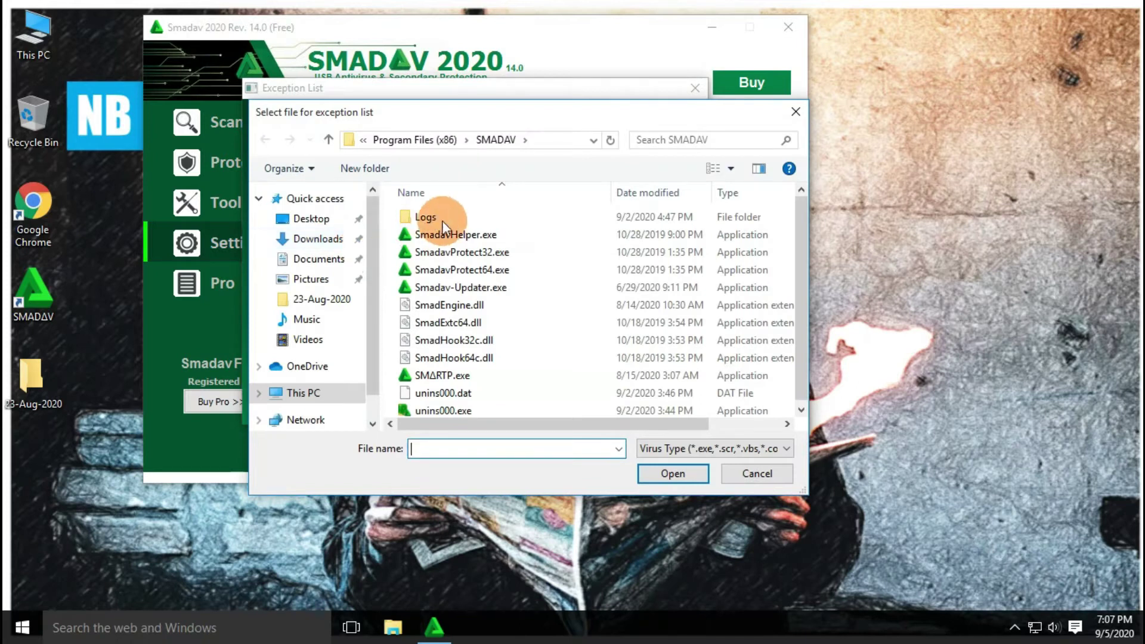
click(316, 242)
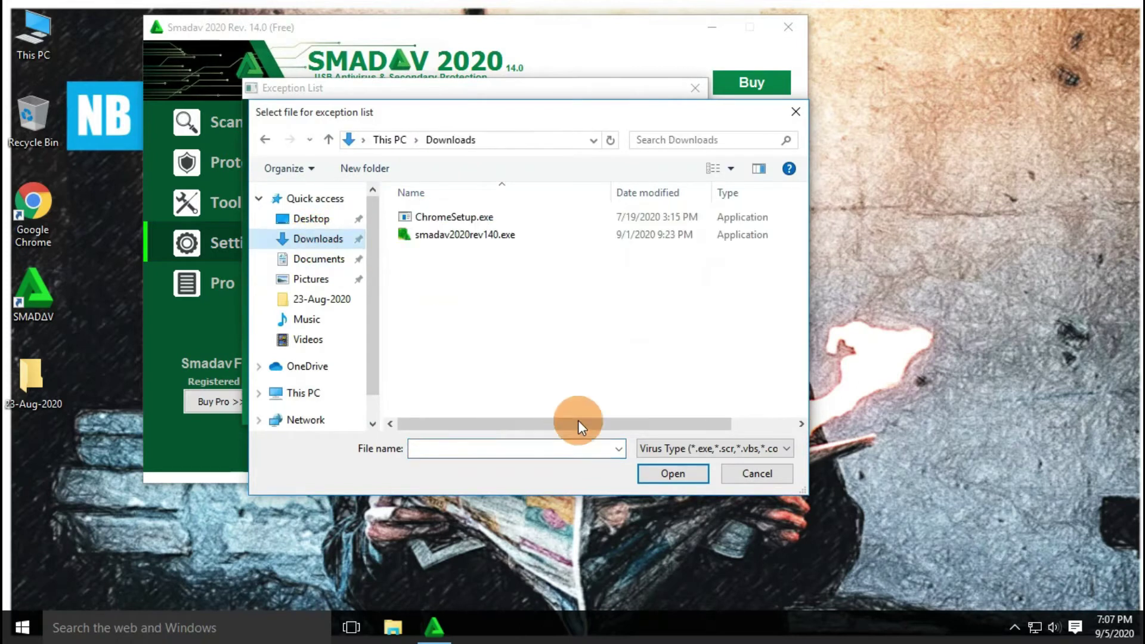
click(671, 481)
click(458, 237)
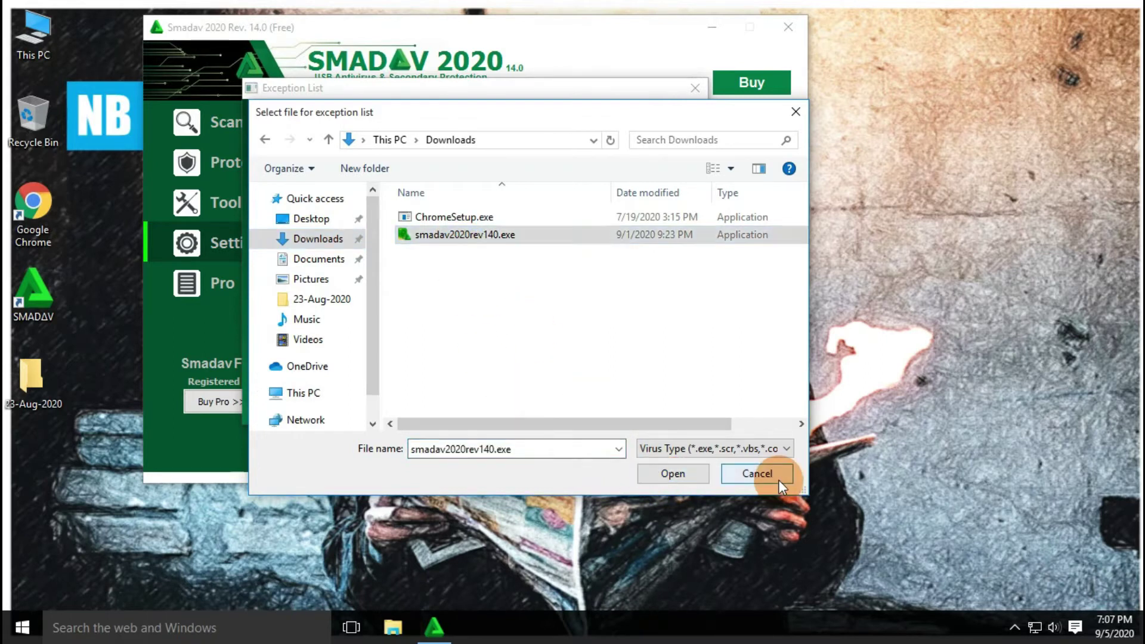
click(780, 483)
click(769, 233)
click(353, 125)
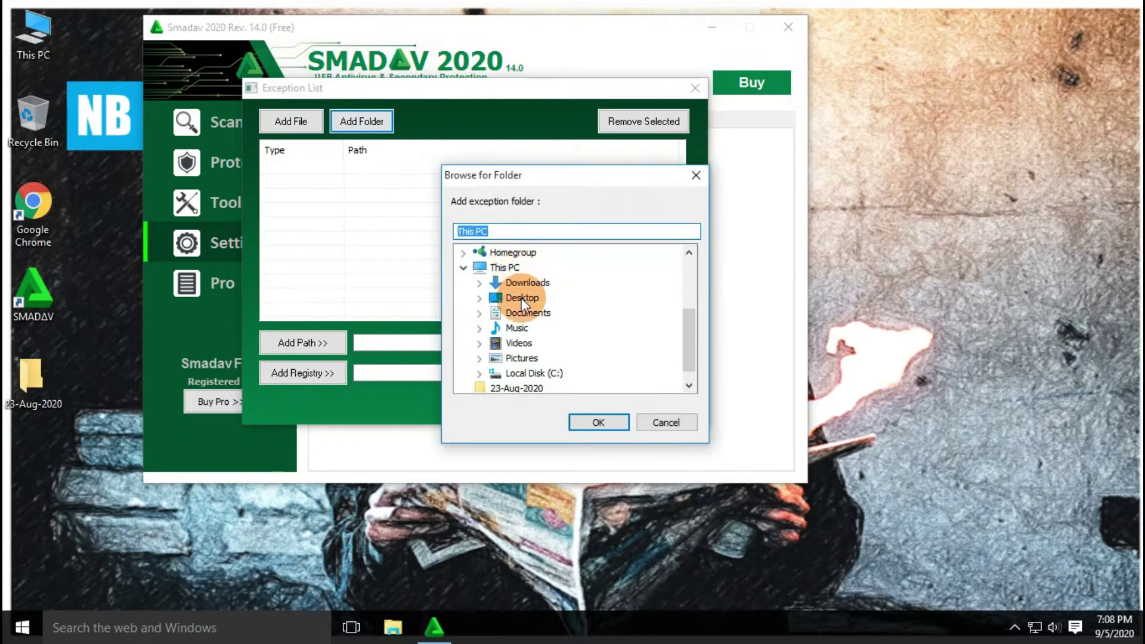
Step: Try adding the Pictures folder as an exception, dismiss the refusal, and close the Exception List
click(522, 357)
click(611, 426)
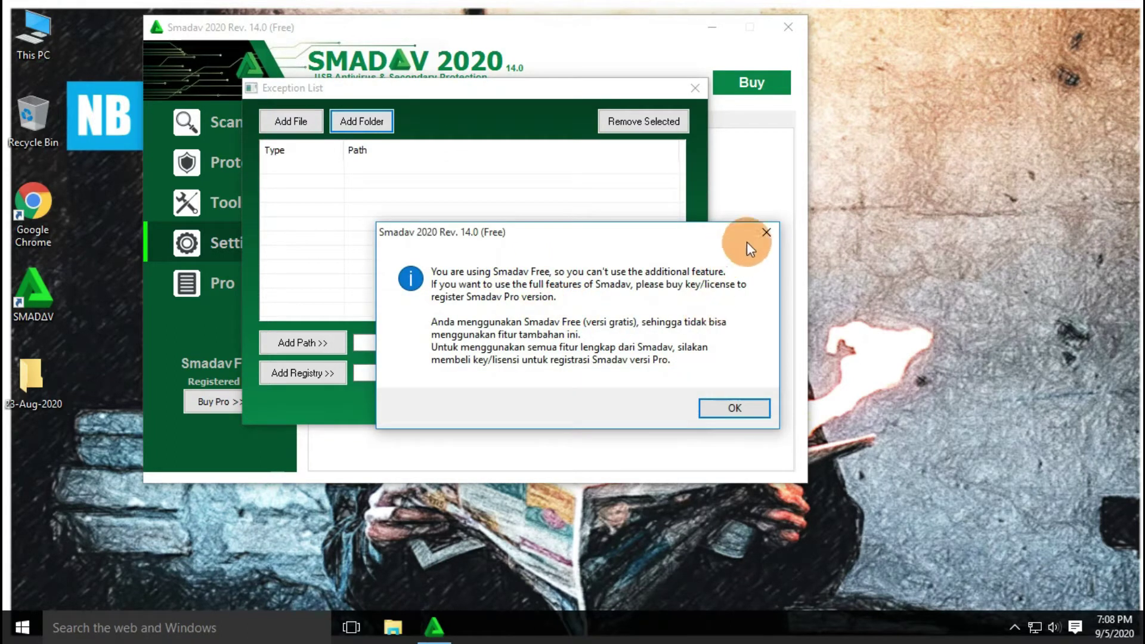
click(764, 232)
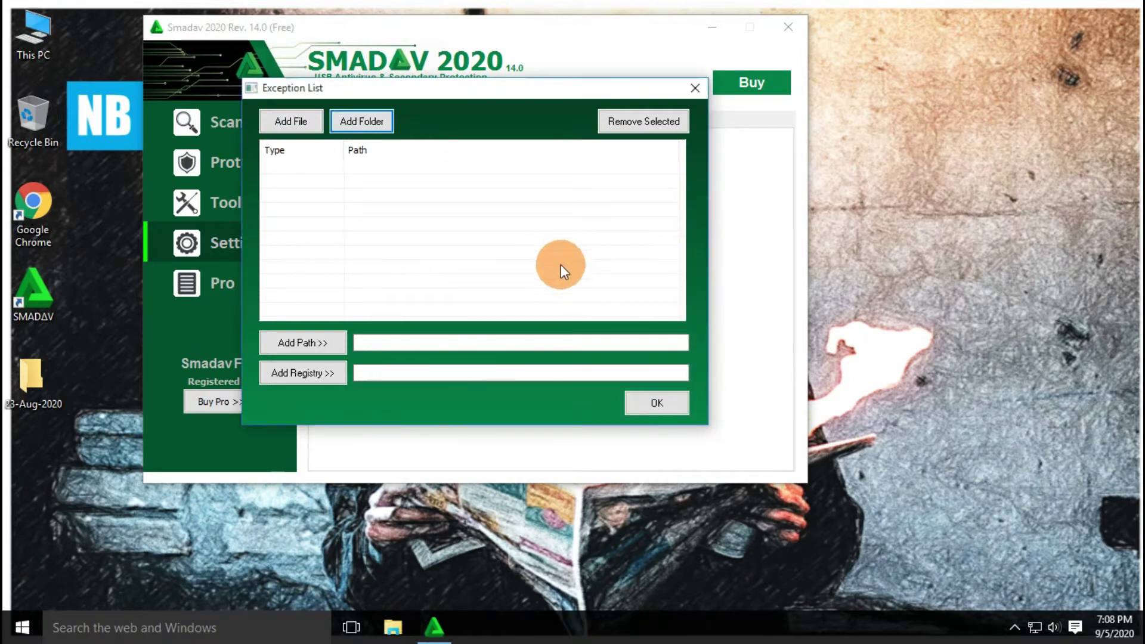
click(696, 88)
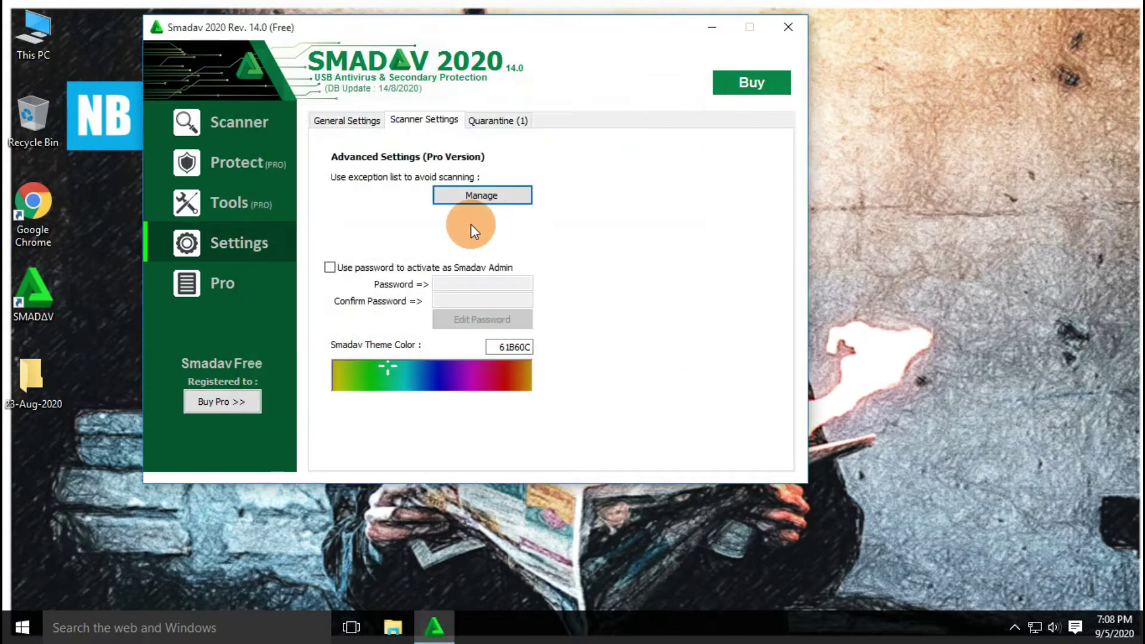
click(413, 117)
Step: Set the theme colour to BD7404 and check the empty quarantine list
drag(380, 362, 420, 378)
mouse_move(505, 367)
mouse_down()
mouse_move(511, 386)
mouse_move(531, 364)
mouse_move(418, 383)
mouse_up()
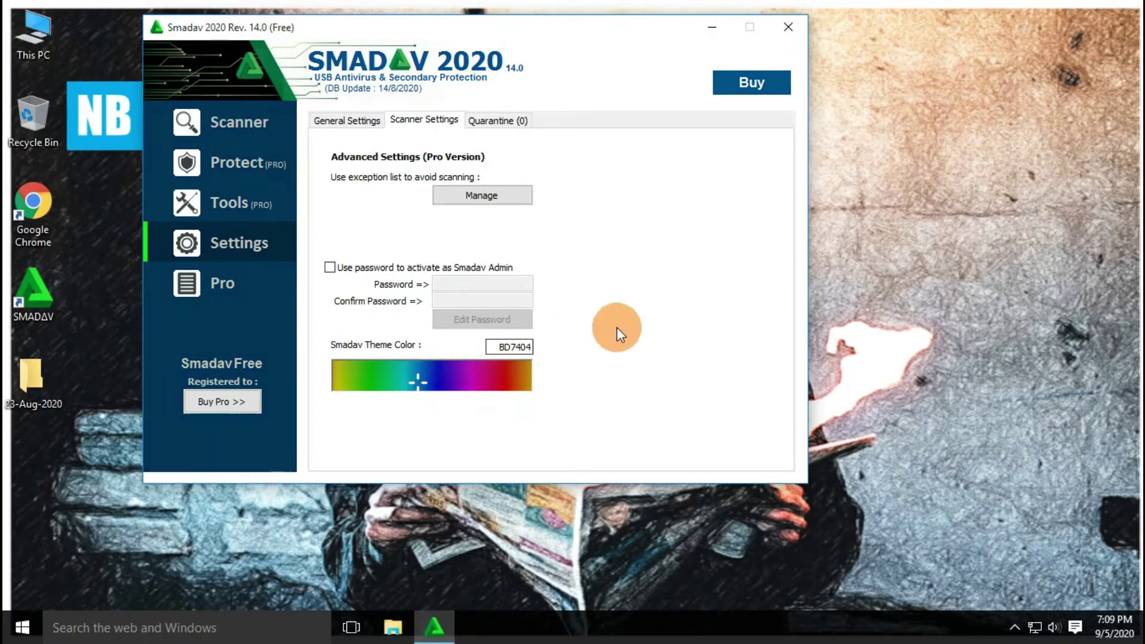
click(486, 121)
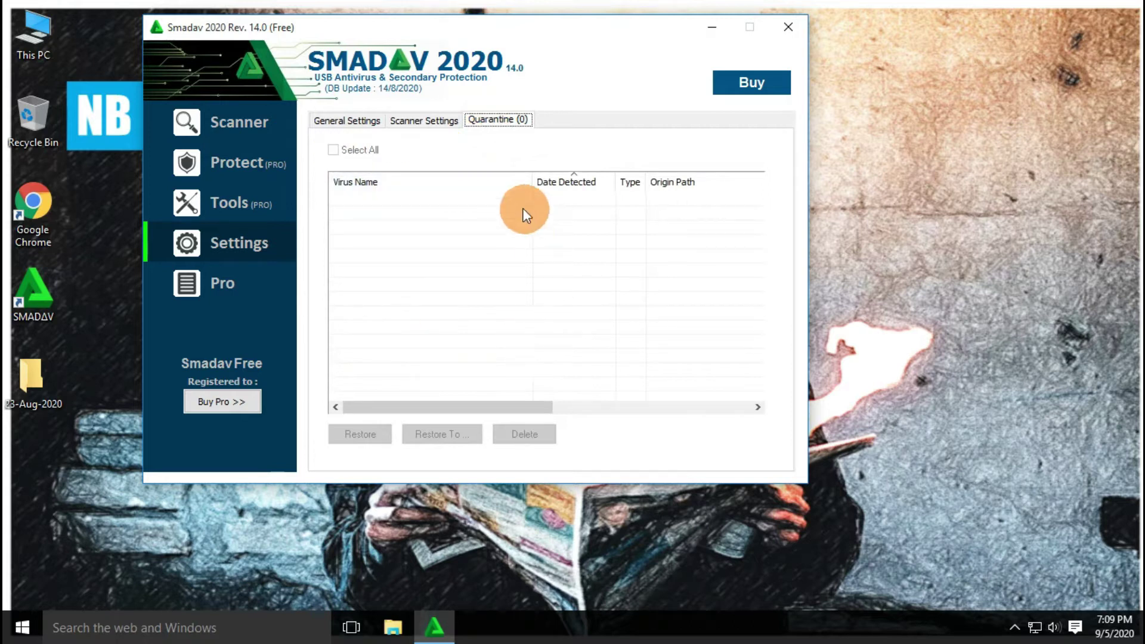
click(453, 305)
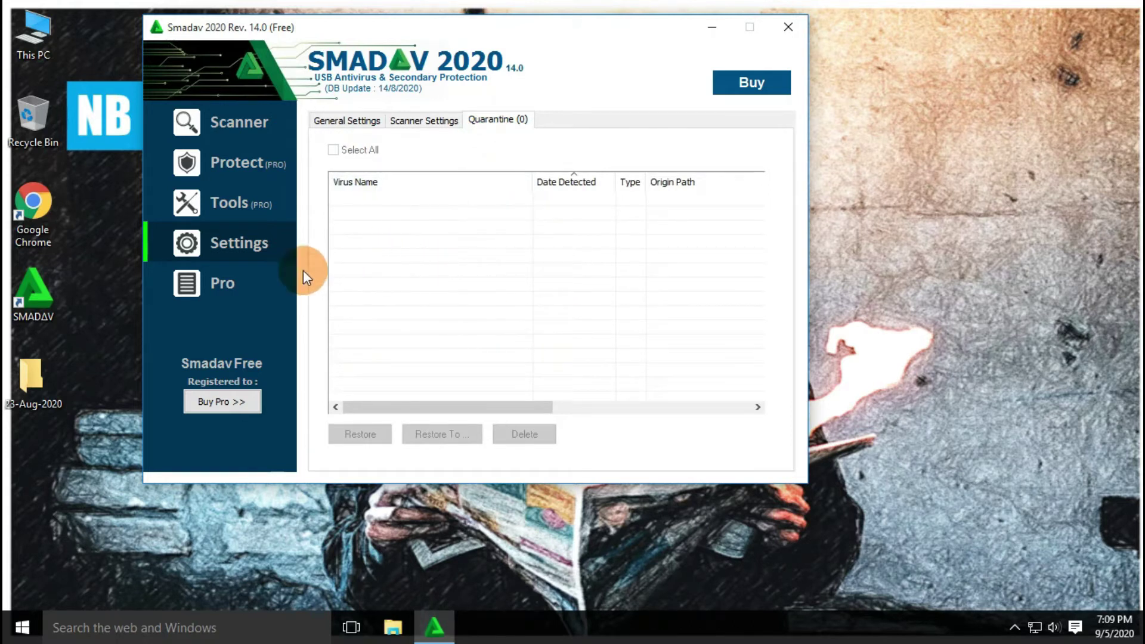
Step: Review the Smadav Free versus Pro comparison, then go back to the Scanner page
click(245, 293)
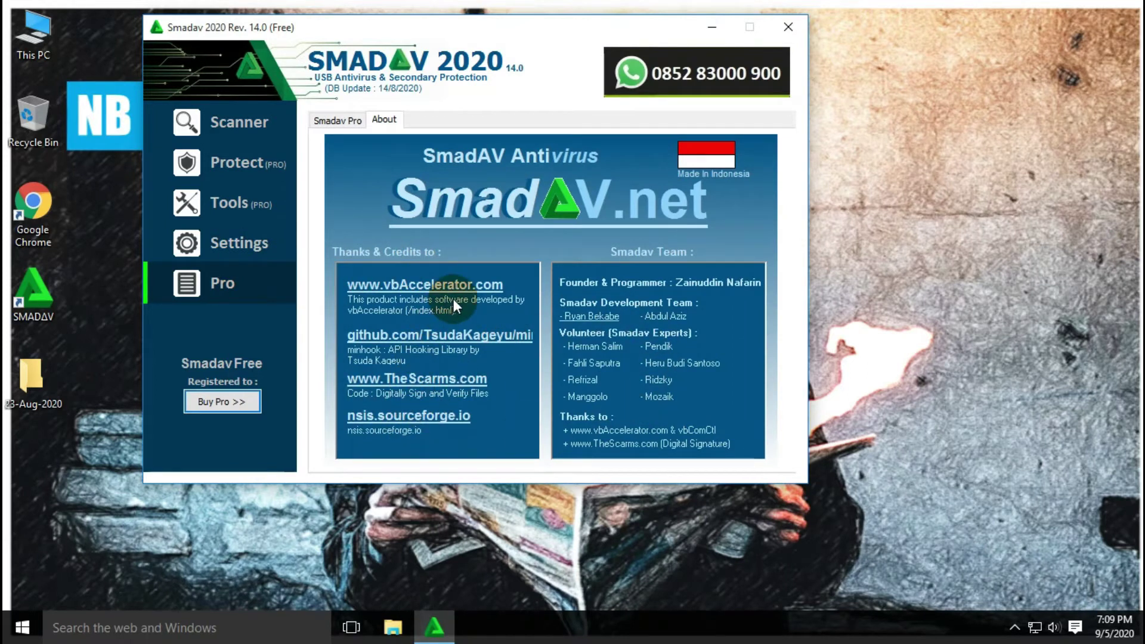
click(328, 121)
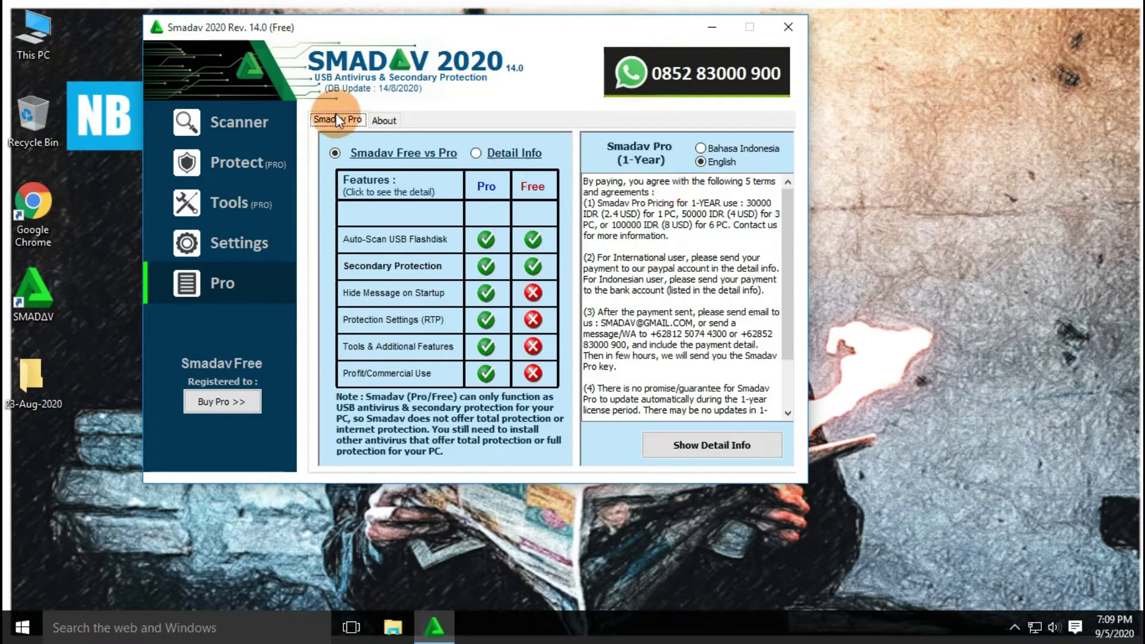
click(219, 123)
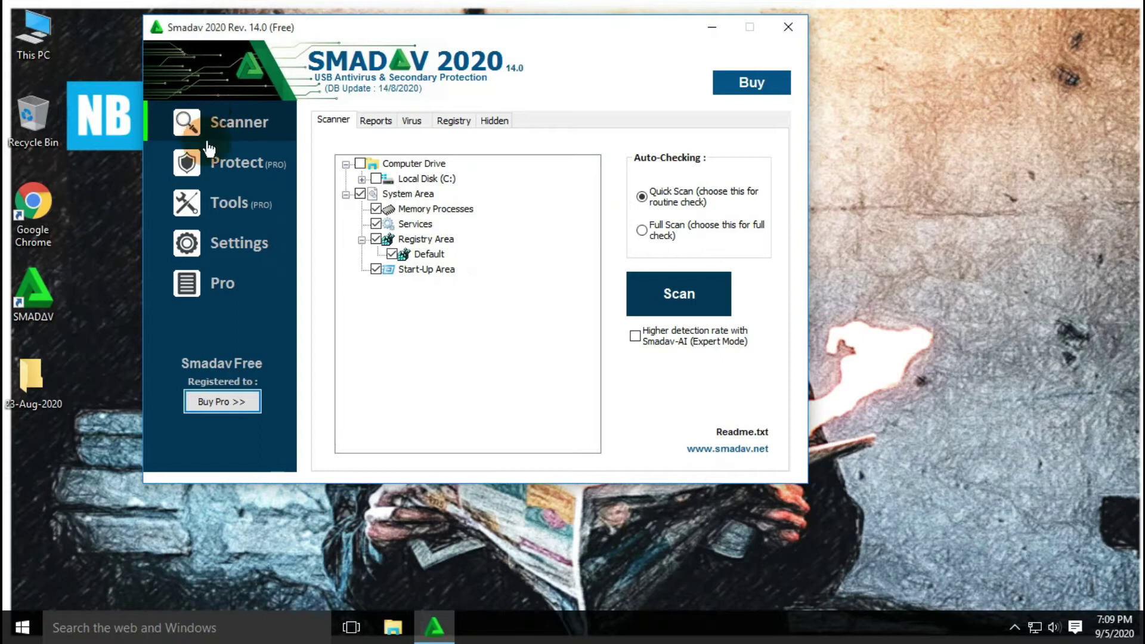
Step: Check for updates in General Settings and download the new Smadav Rev. 14.1
click(239, 251)
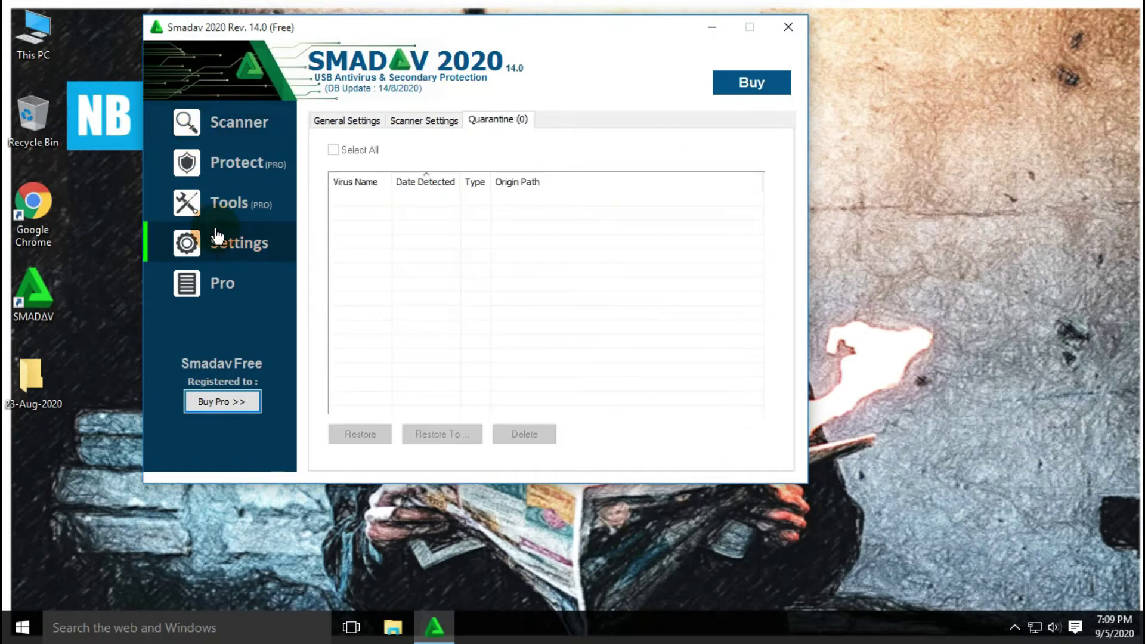
click(429, 119)
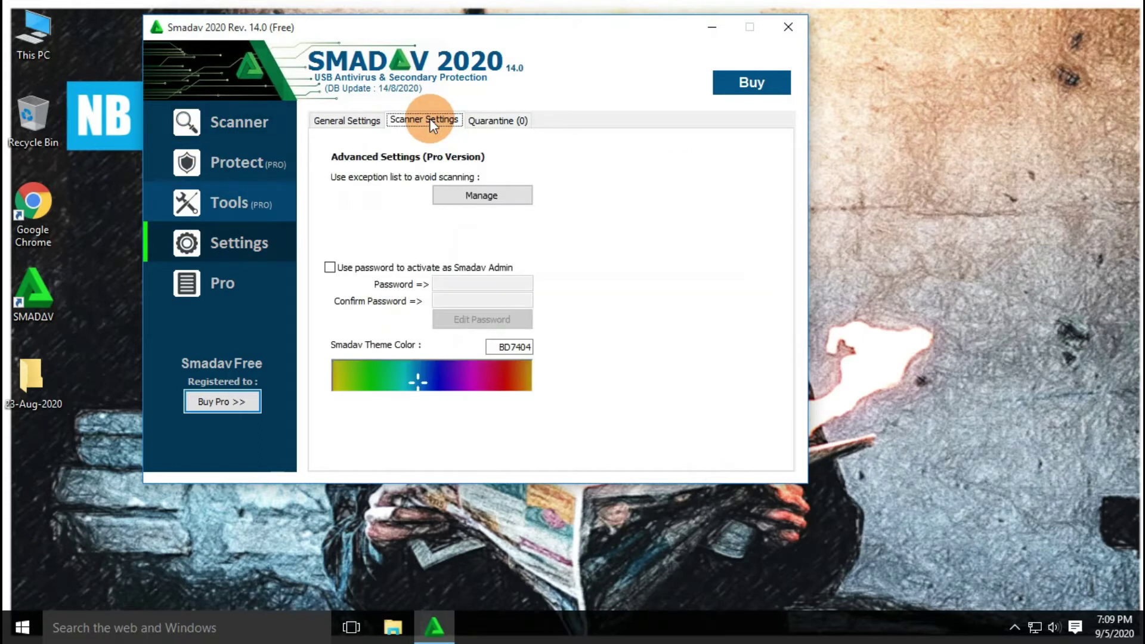
click(355, 120)
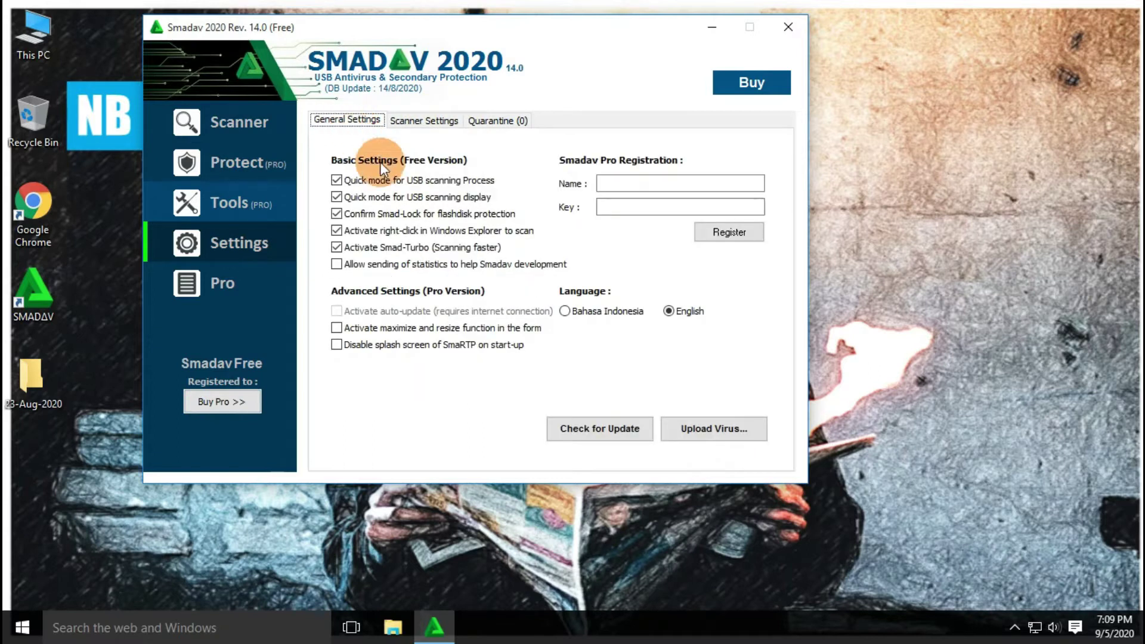
click(603, 428)
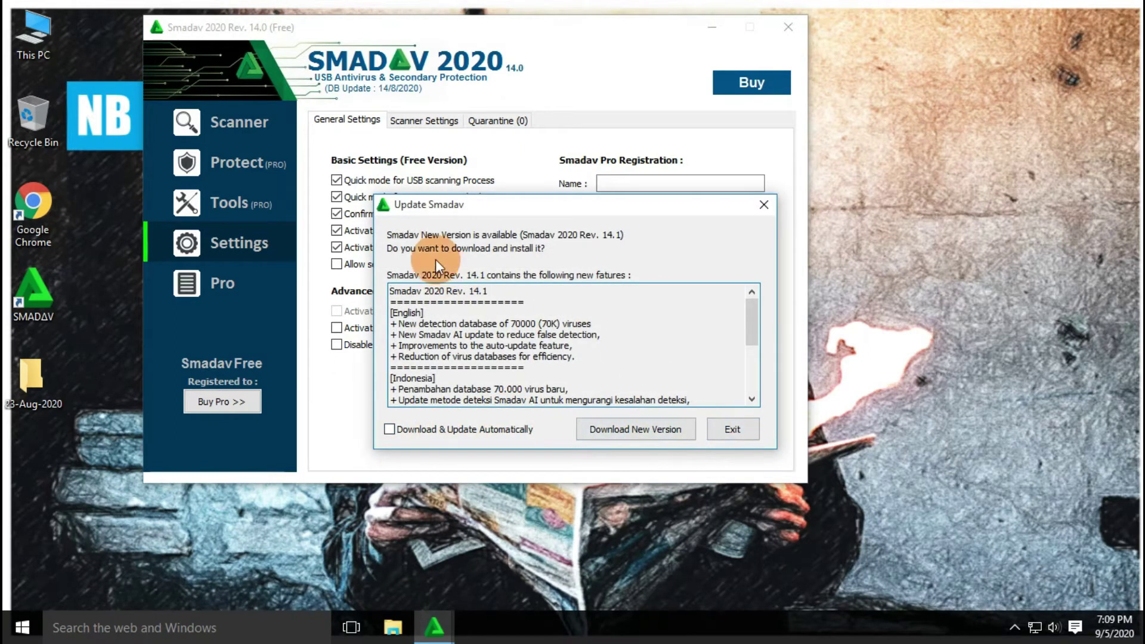
drag(483, 204, 463, 134)
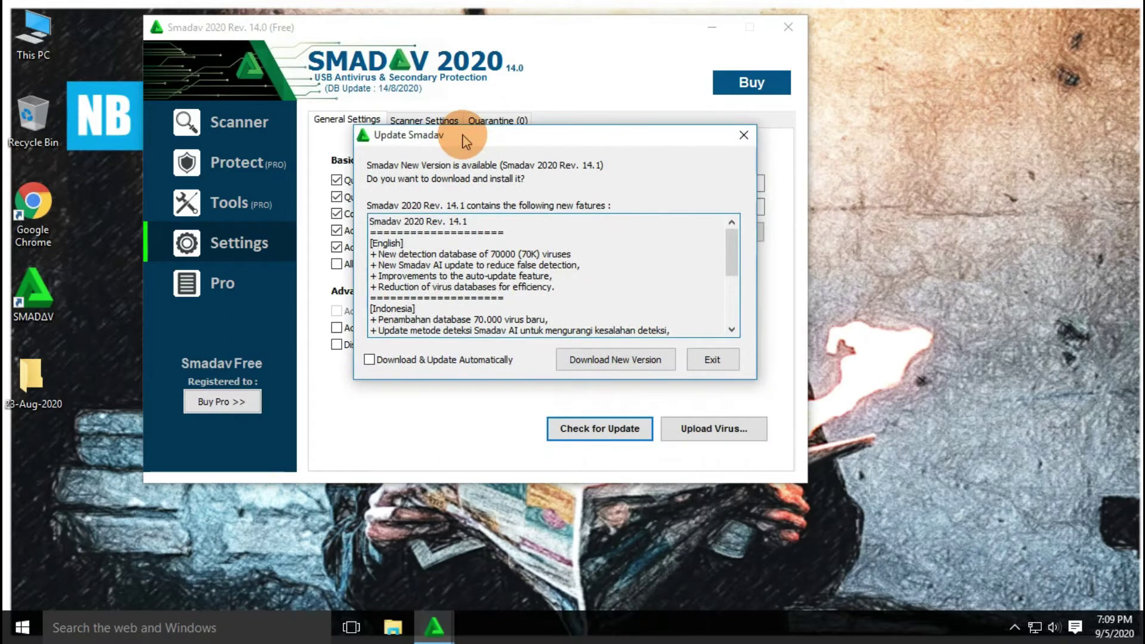
click(403, 360)
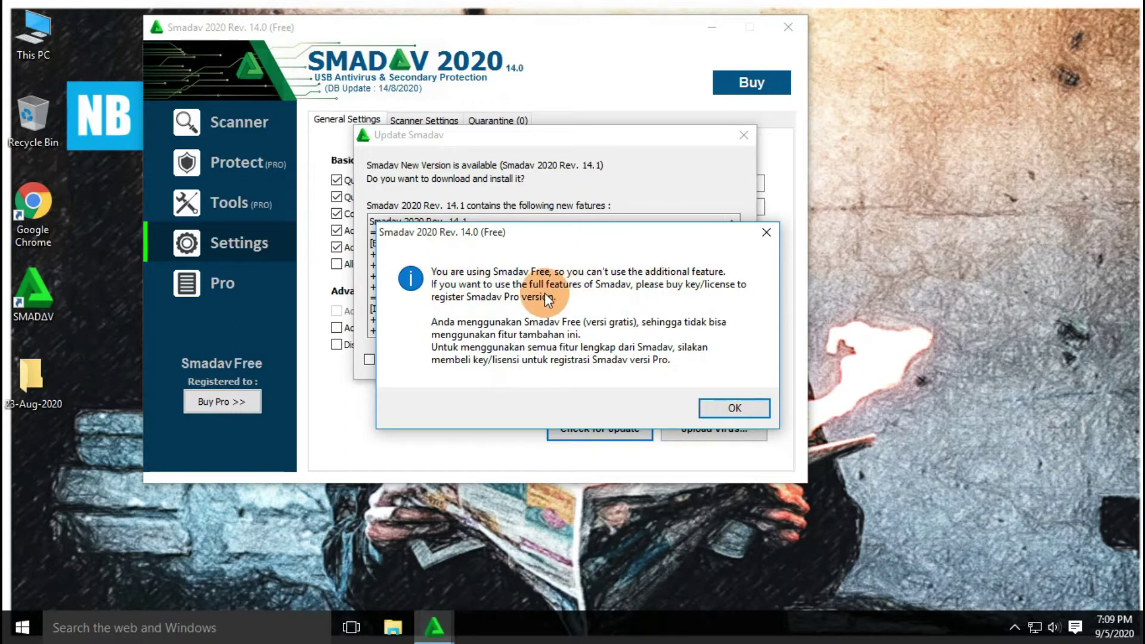
click(767, 232)
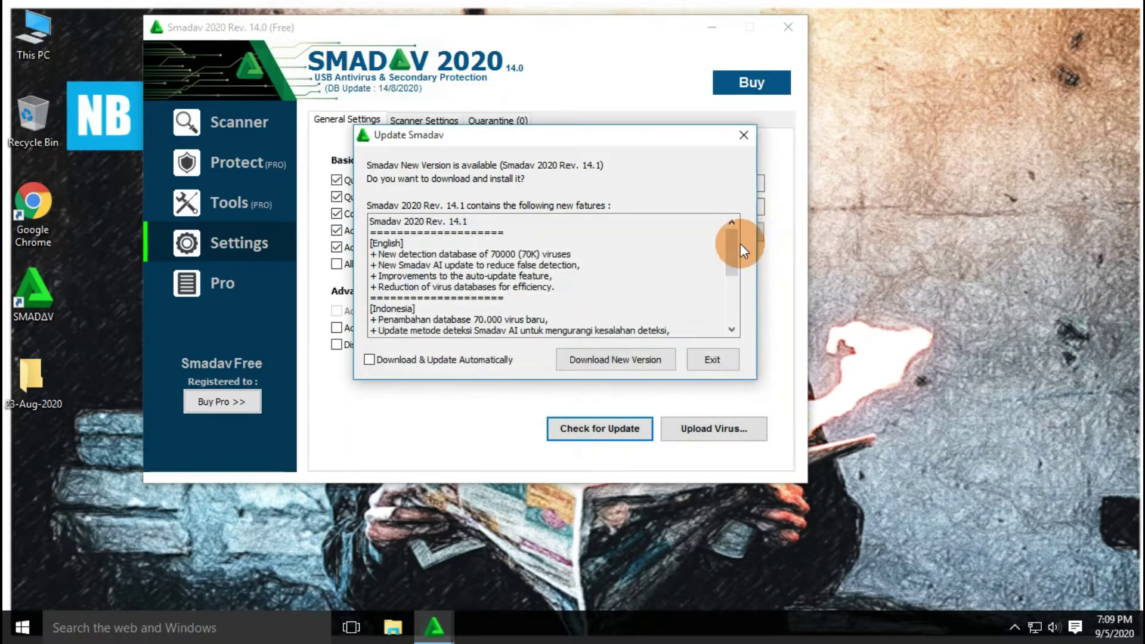
click(631, 361)
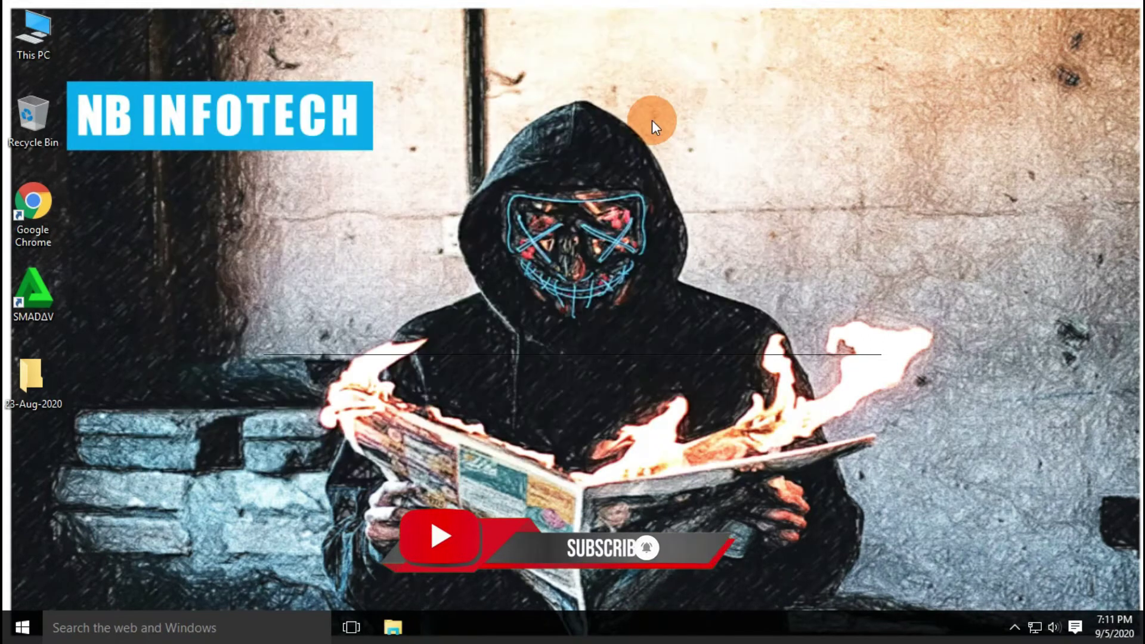
Step: Open Control Panel from the Run box history
key(super+r)
text(c)
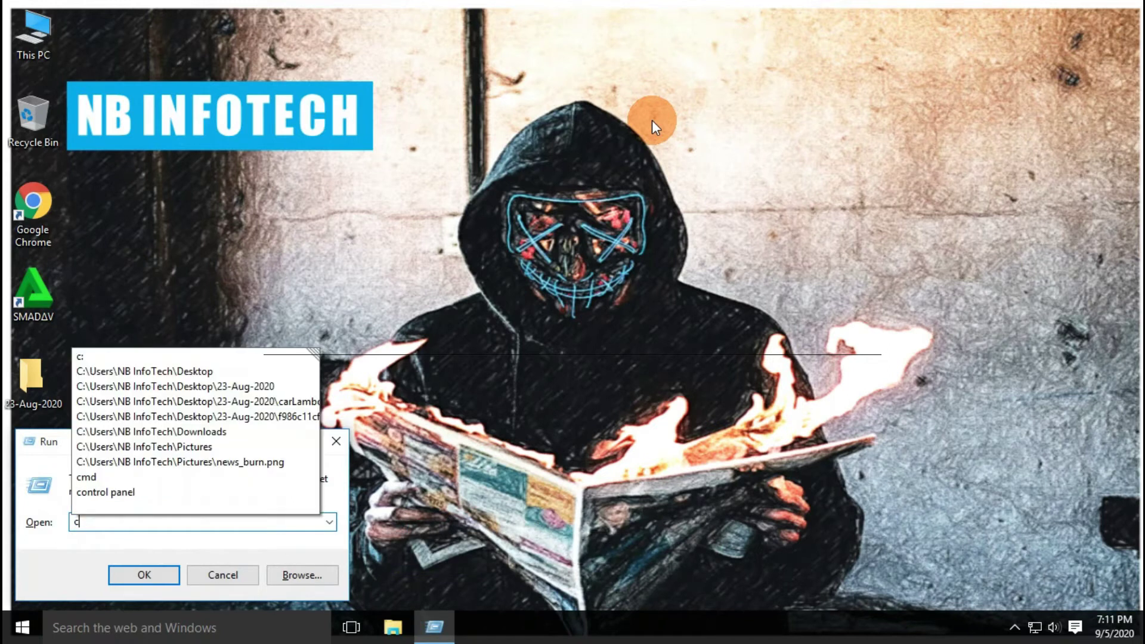
key(Up)
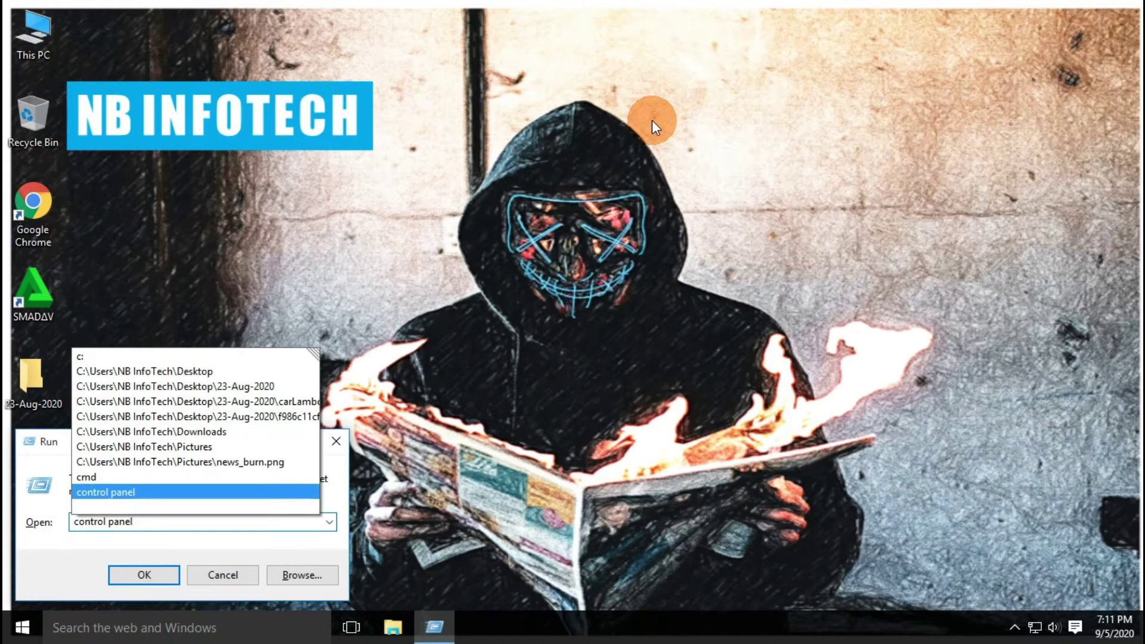
key(Return)
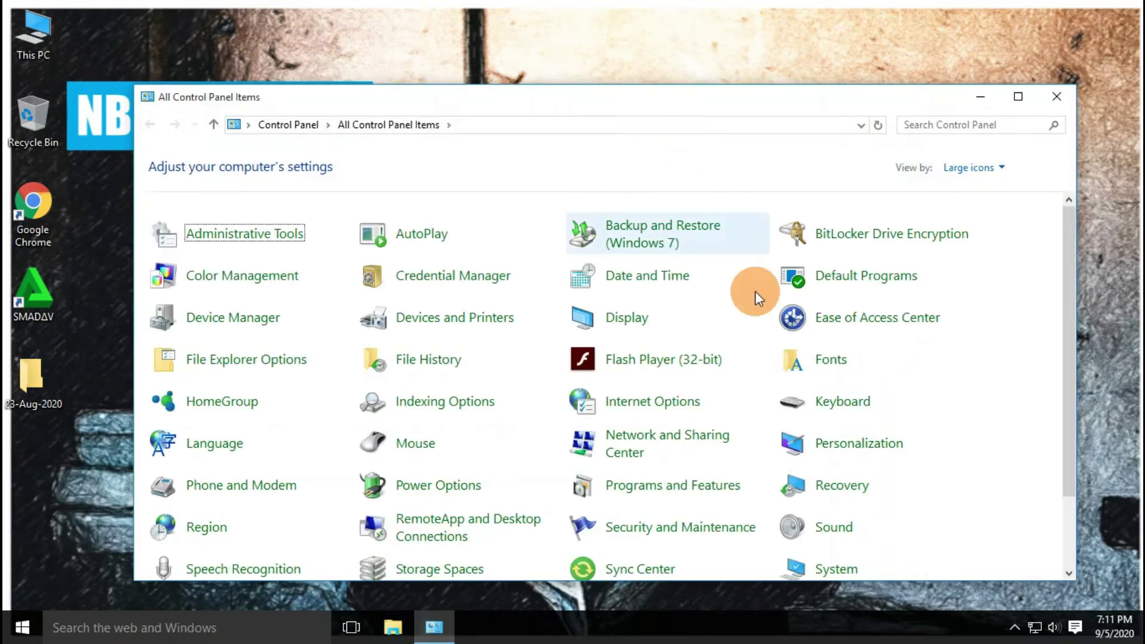
Step: Open Windows Defender settings and turn real-time protection off
scroll(901, 454, down, 2)
click(867, 519)
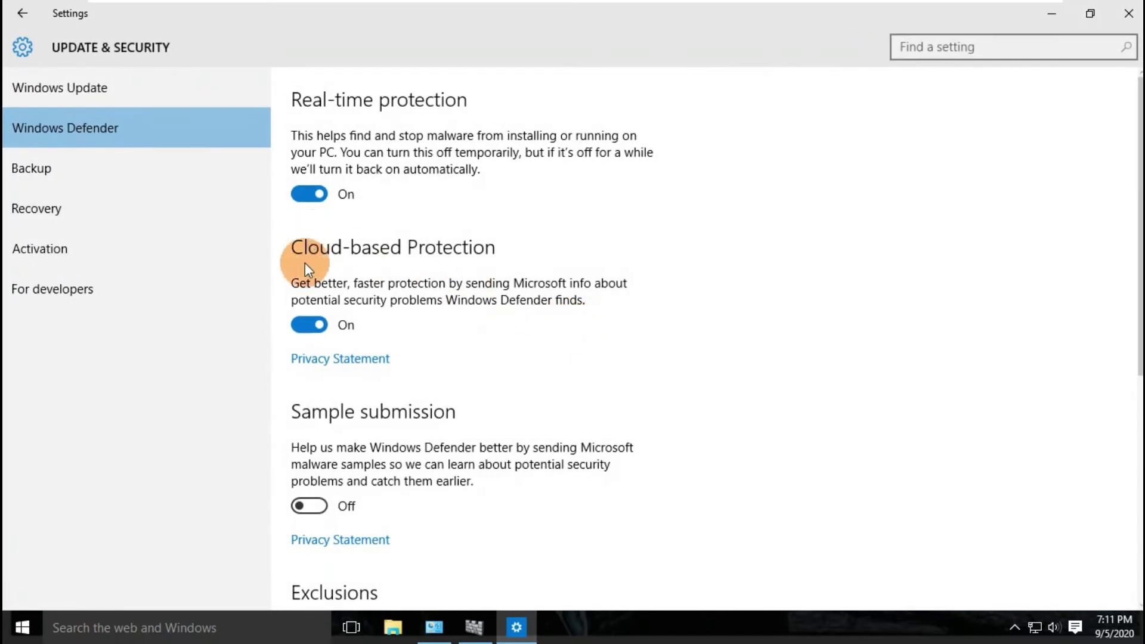
click(311, 200)
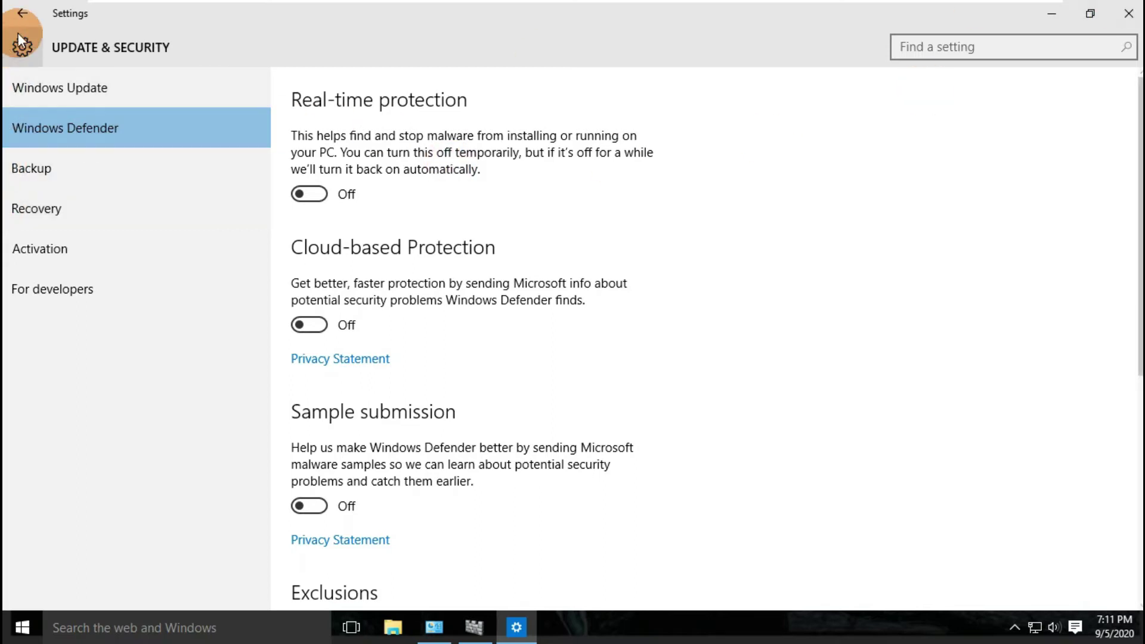
Step: Close Settings, Windows Defender and Control Panel, then bring up the Start menu
click(23, 14)
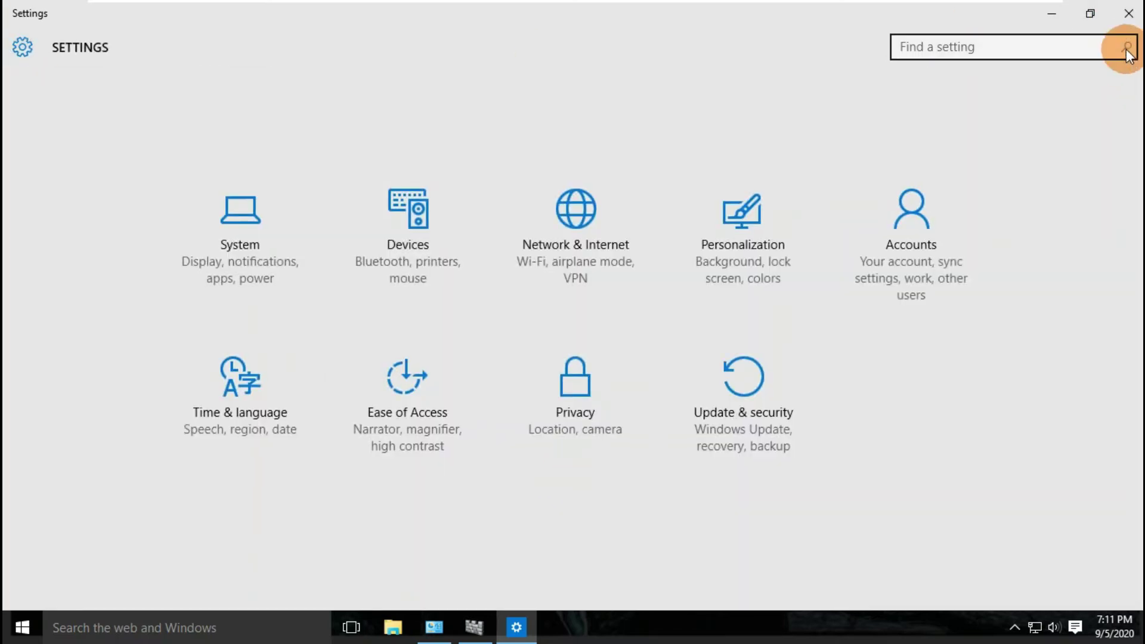
click(1134, 18)
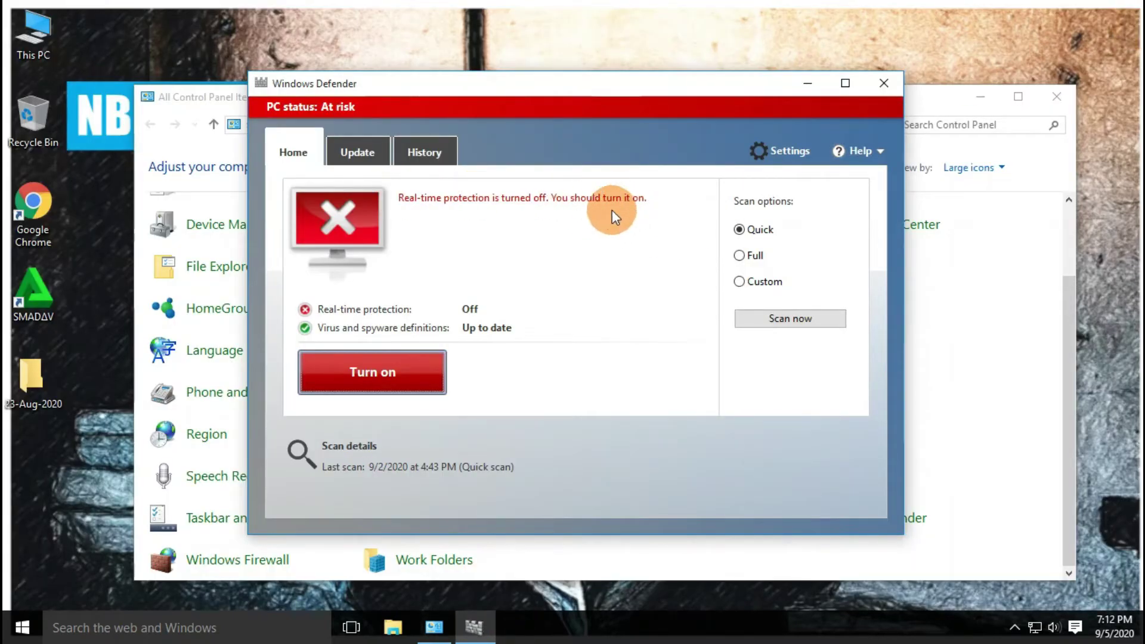
click(884, 83)
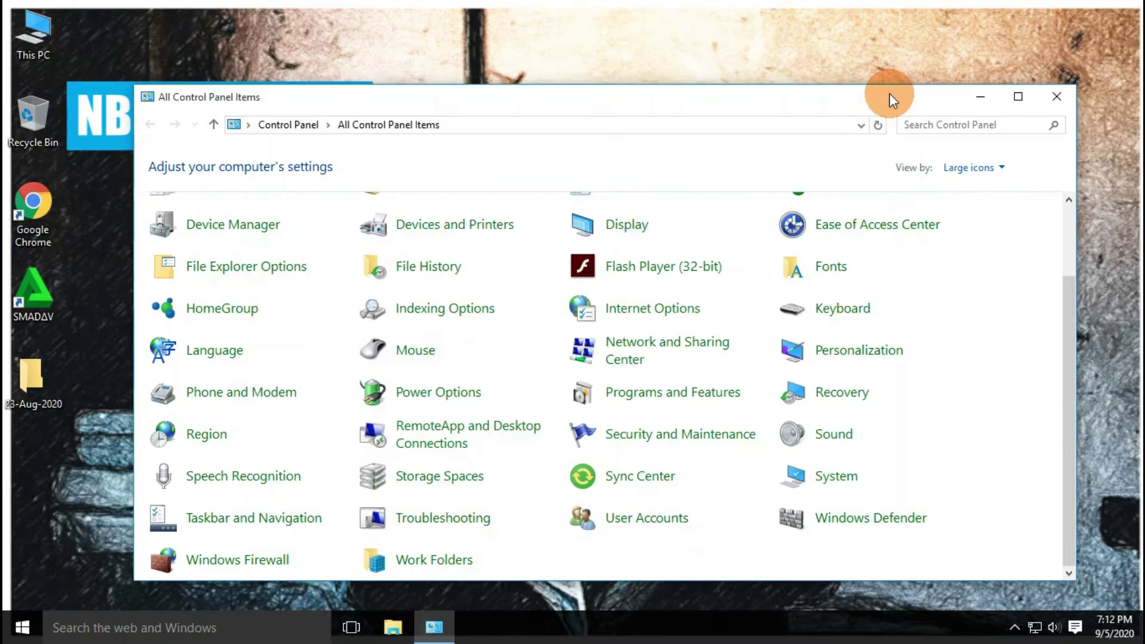
click(1048, 106)
click(21, 628)
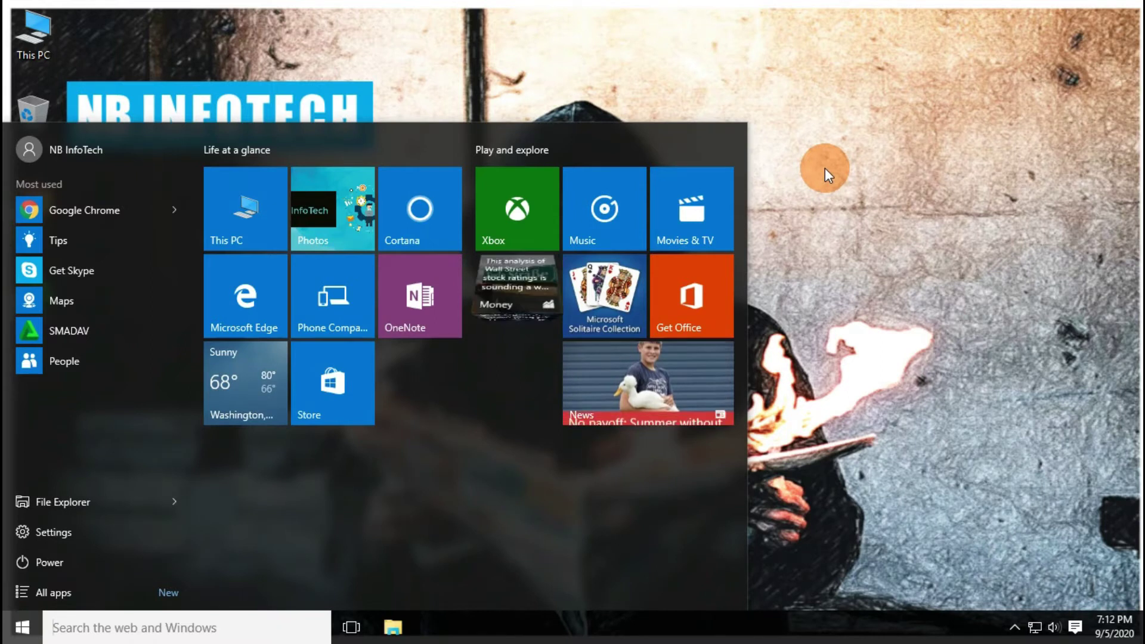
Step: Copy 5-9-20.zip from the Downloads folder in File Explorer
click(60, 501)
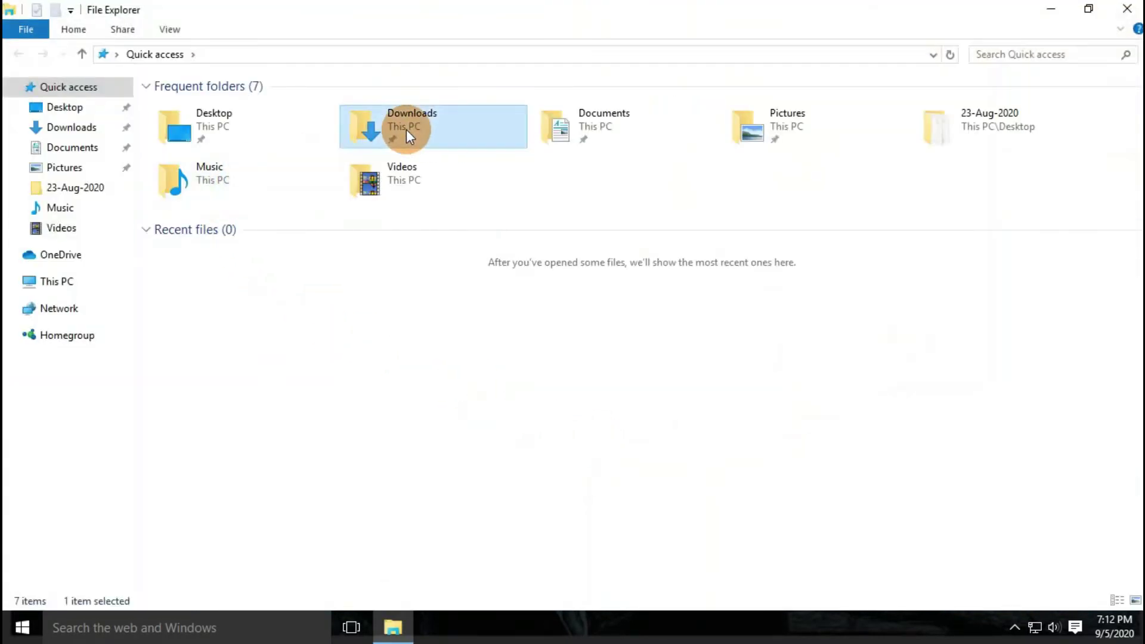
double_click(408, 132)
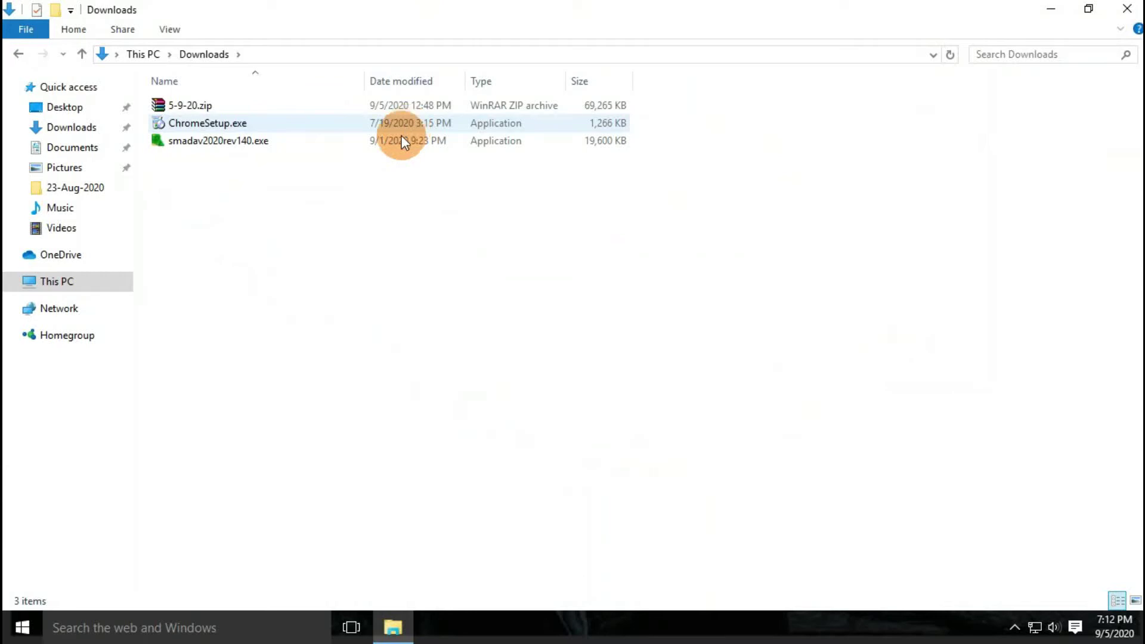
click(192, 107)
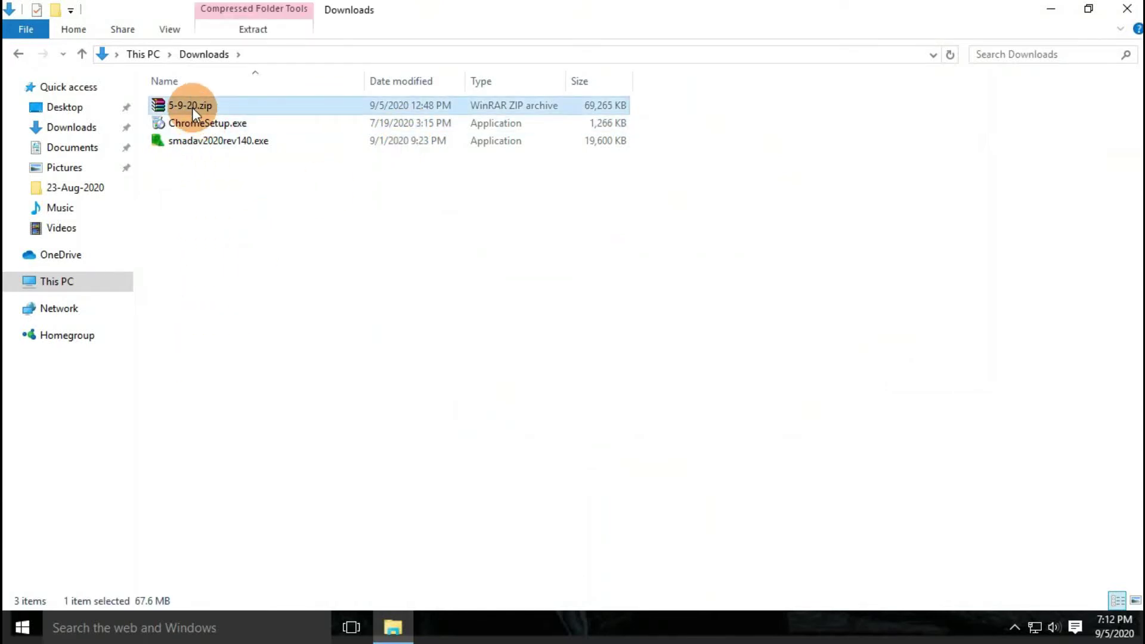
right_click(193, 108)
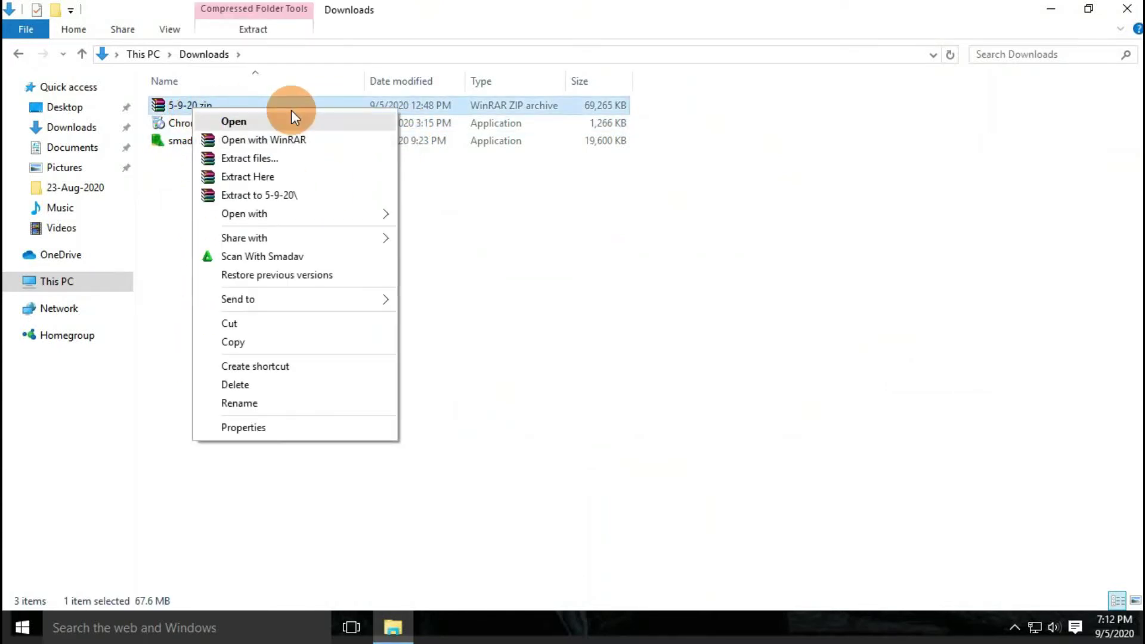
click(261, 343)
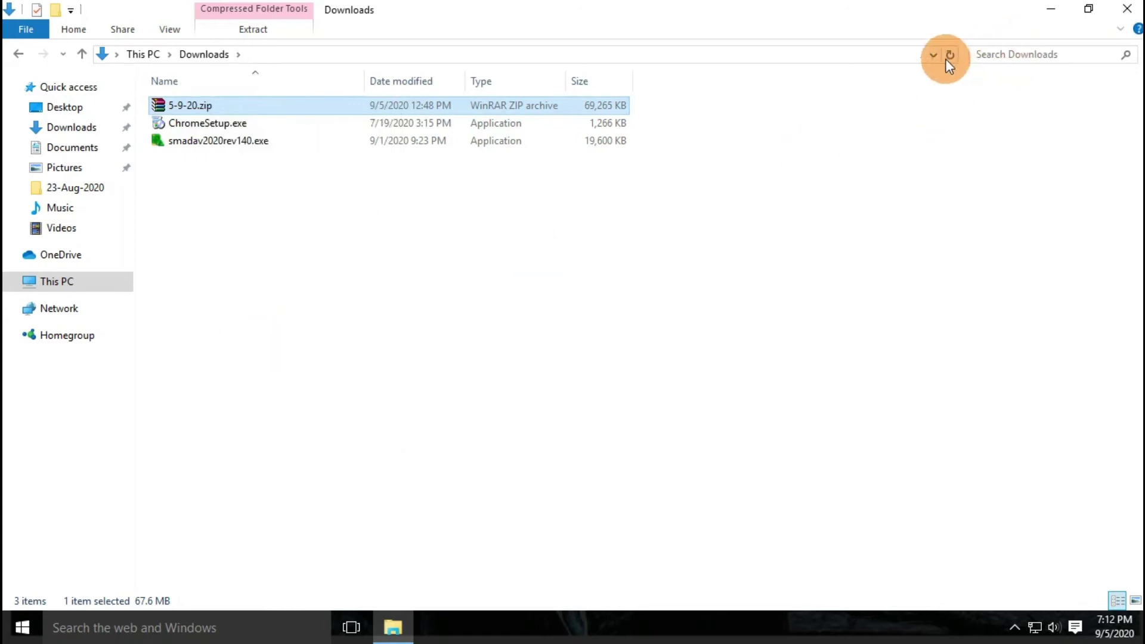
Step: Paste 5-9-20.zip onto the desktop and extract it to a 5-9-20 folder
click(1051, 8)
right_click(248, 166)
click(299, 243)
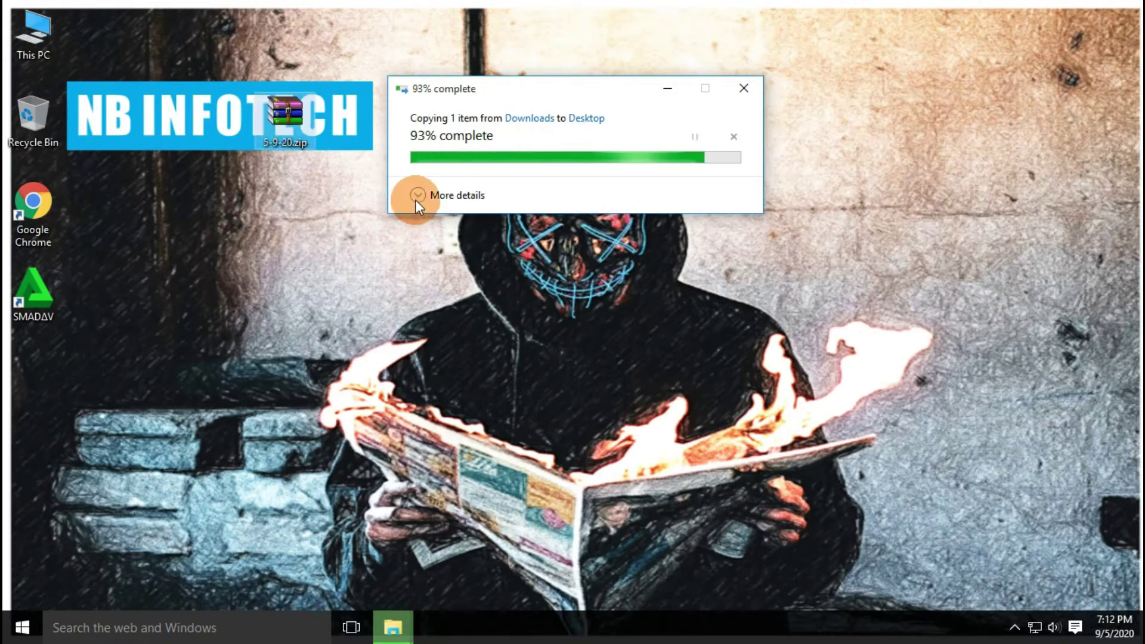
drag(283, 112, 30, 356)
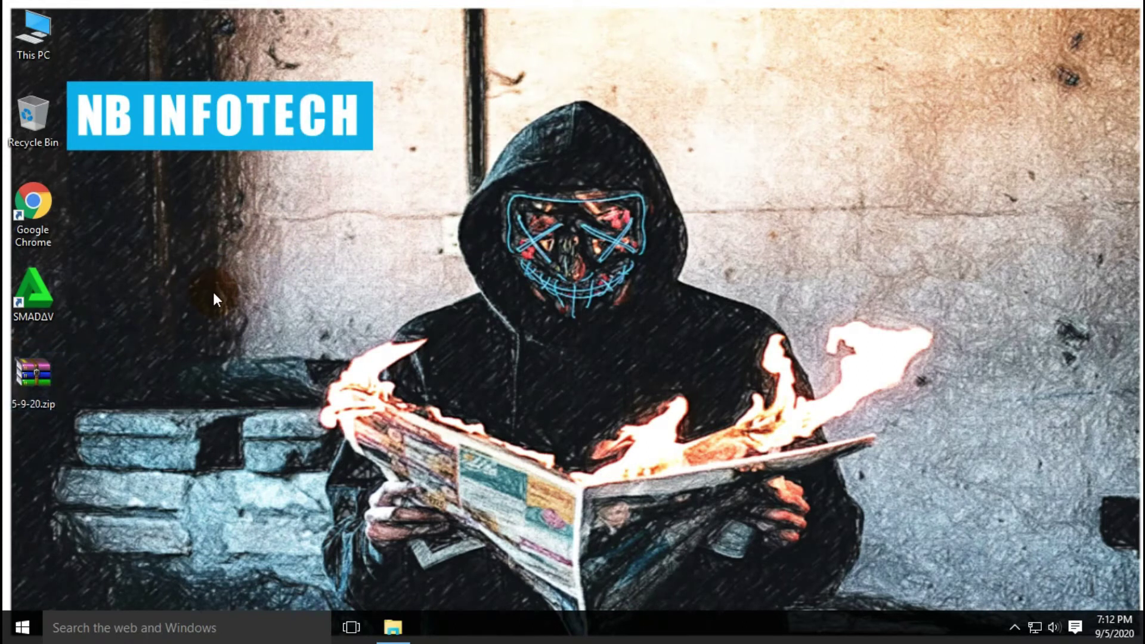
right_click(40, 378)
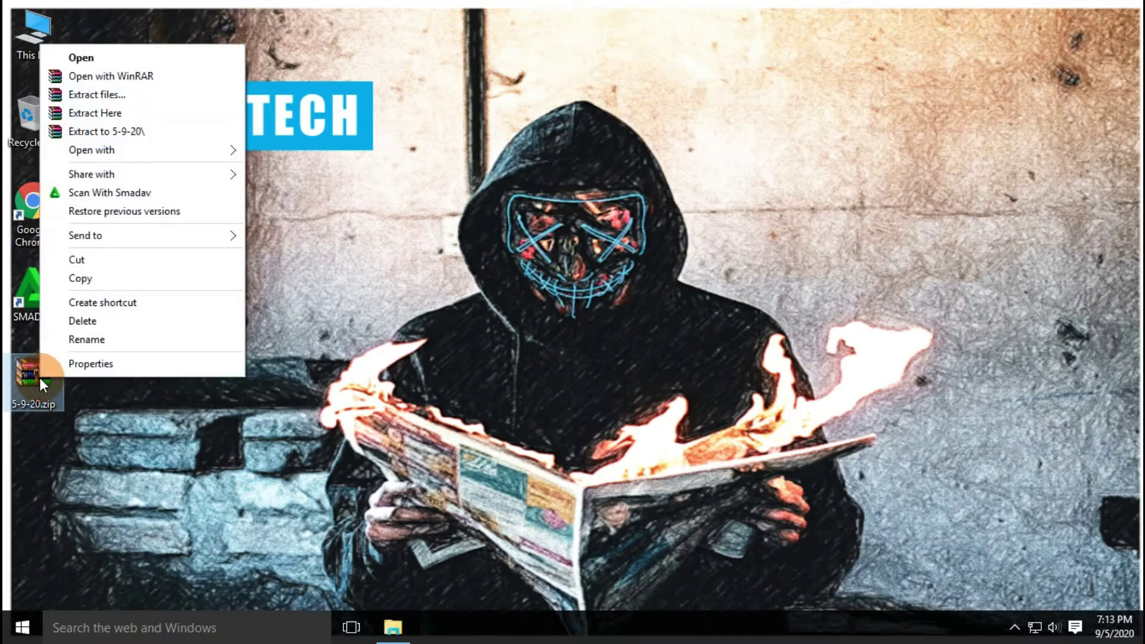
click(131, 132)
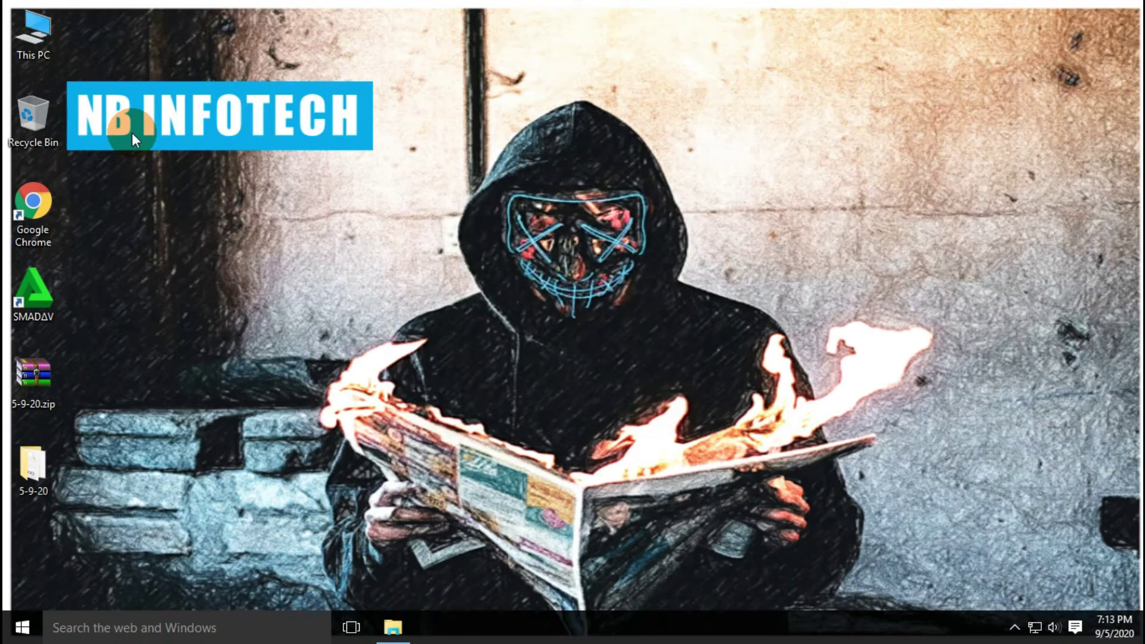
double_click(33, 468)
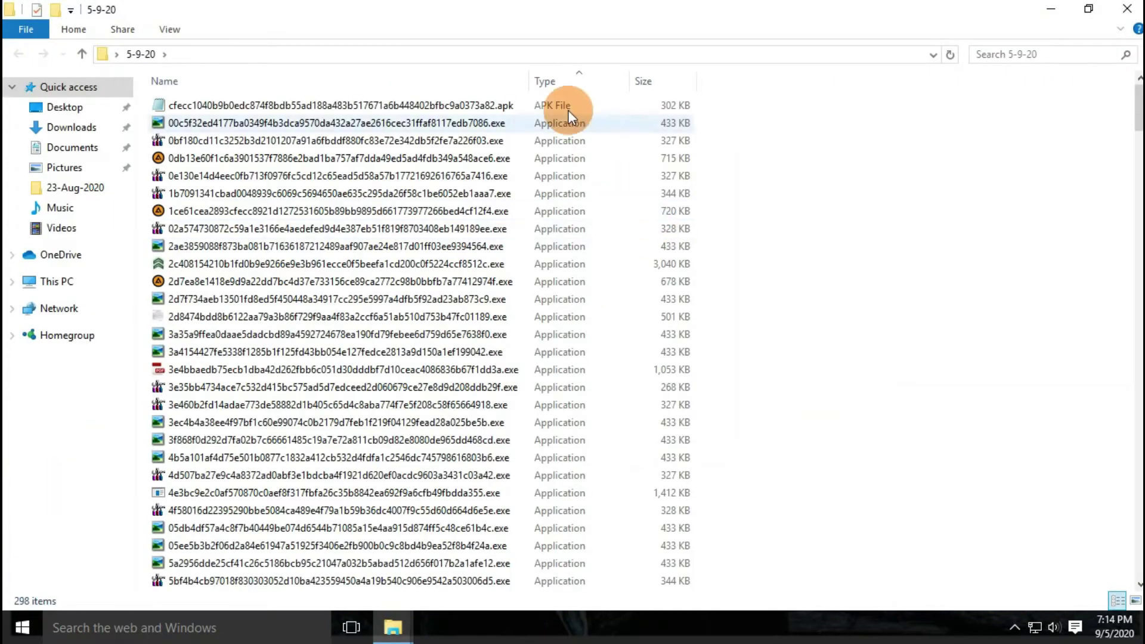
click(337, 108)
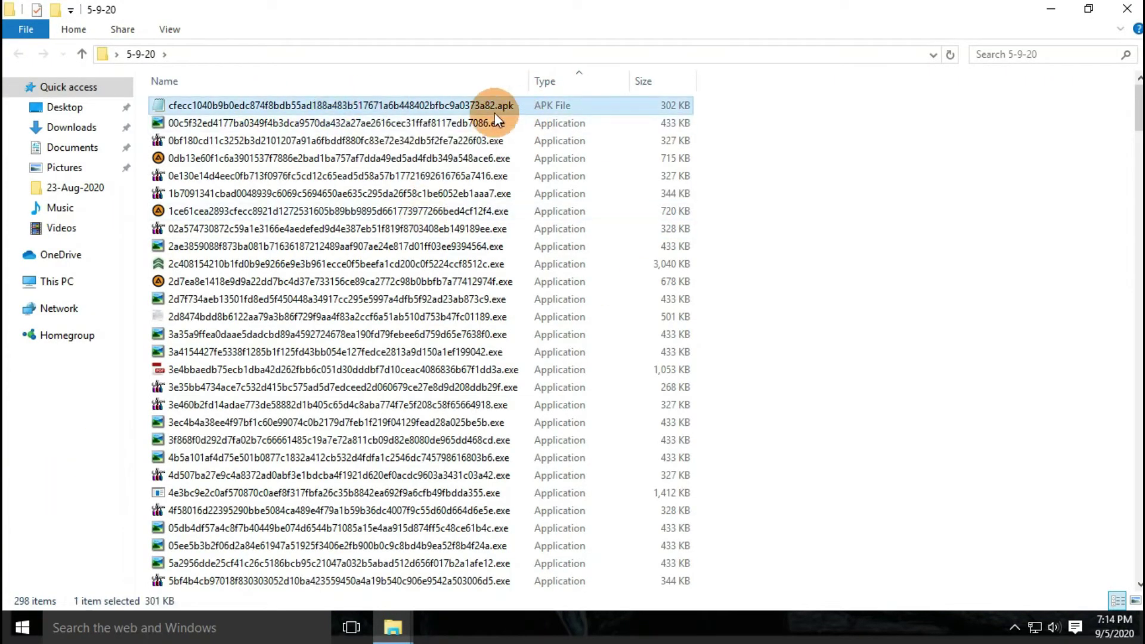
click(561, 122)
scroll(625, 267, down, 6)
scroll(626, 272, down, 20)
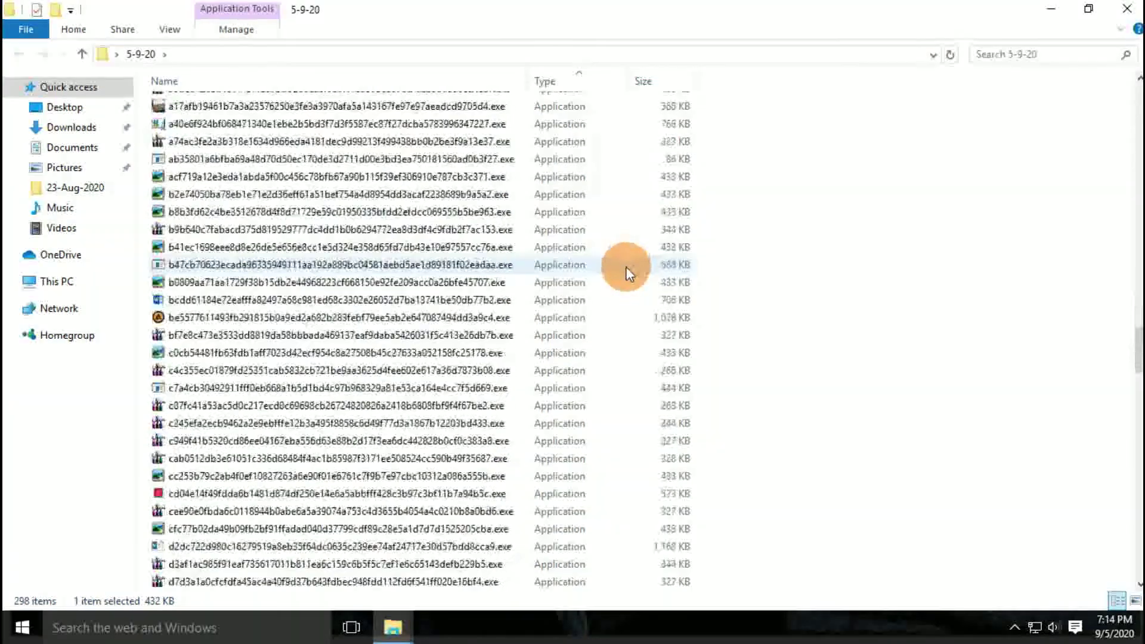
scroll(625, 268, down, 15)
click(489, 282)
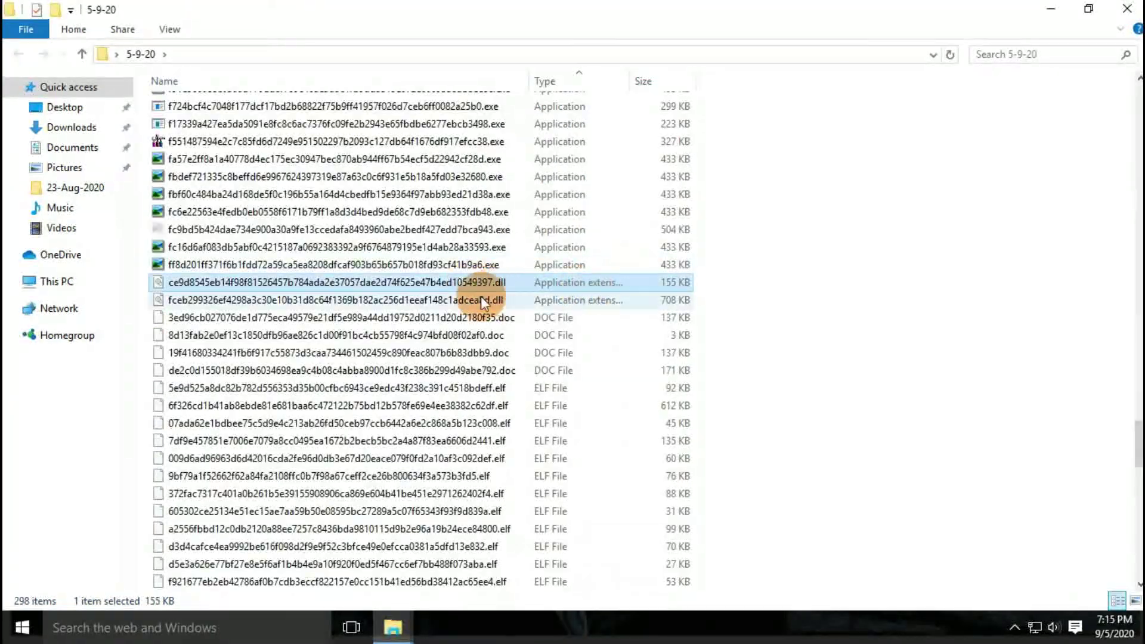
click(530, 319)
drag(721, 315, 590, 373)
scroll(813, 295, down, 3)
drag(718, 228, 586, 416)
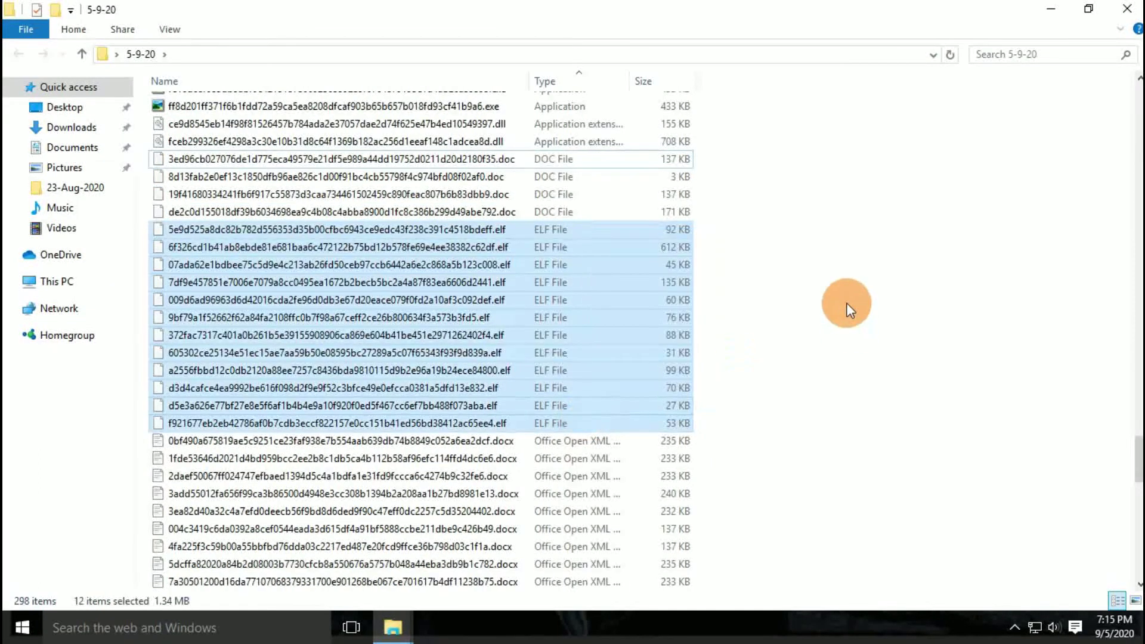
scroll(843, 306, down, 5)
click(483, 176)
drag(736, 173, 634, 485)
scroll(764, 359, down, 12)
drag(621, 260, 668, 279)
double_click(528, 82)
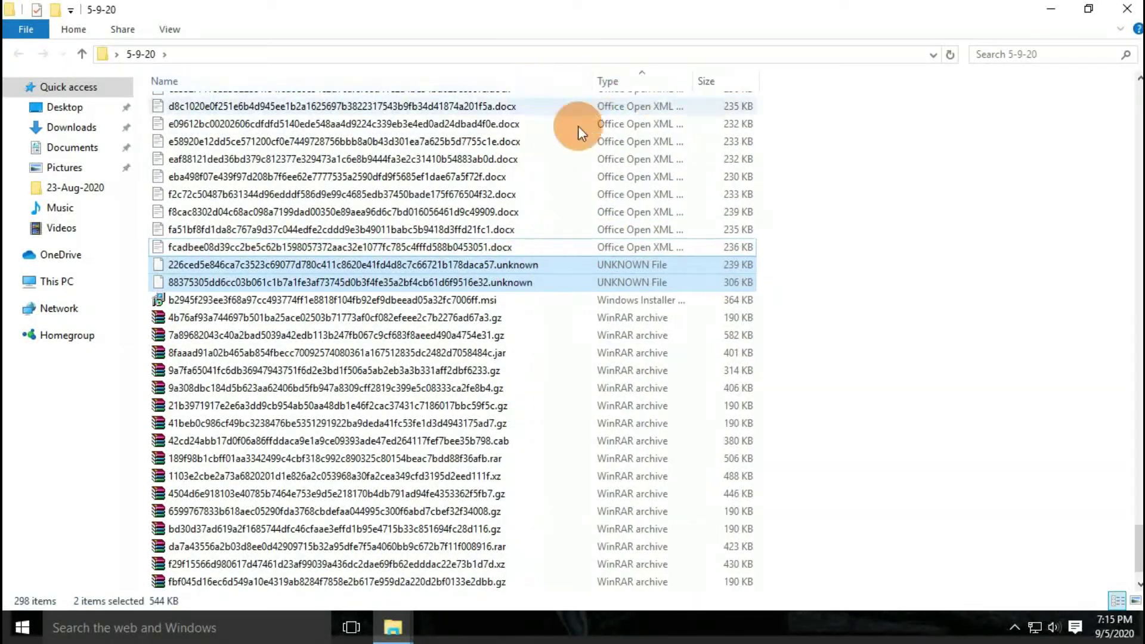
click(515, 267)
click(946, 280)
click(472, 299)
drag(778, 297, 671, 570)
click(925, 367)
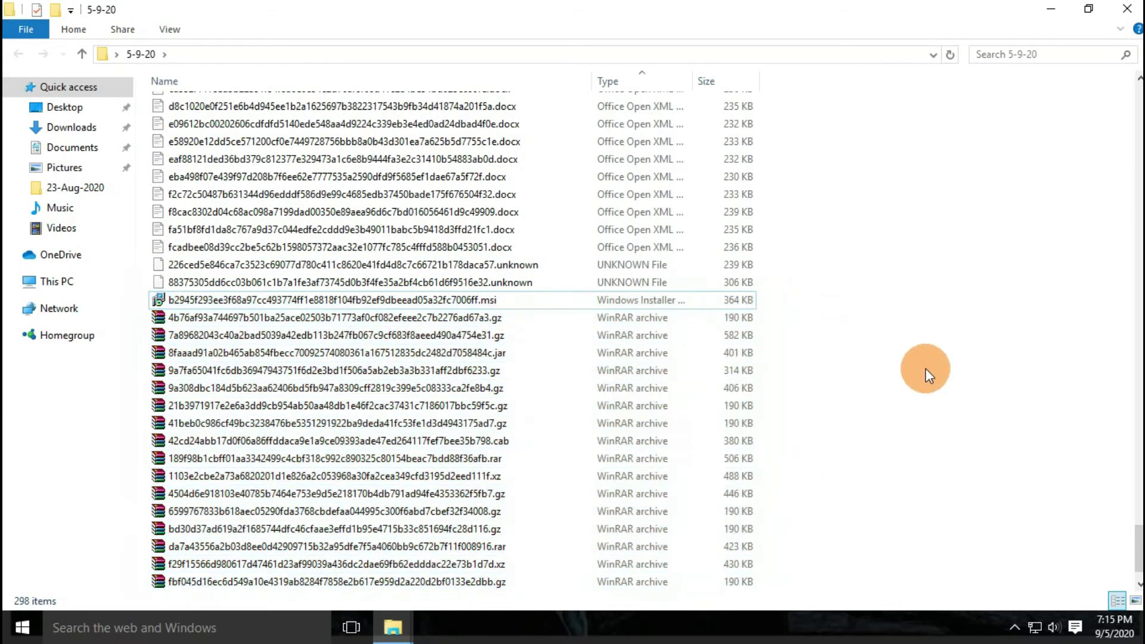
scroll(926, 368, down, 1)
click(476, 545)
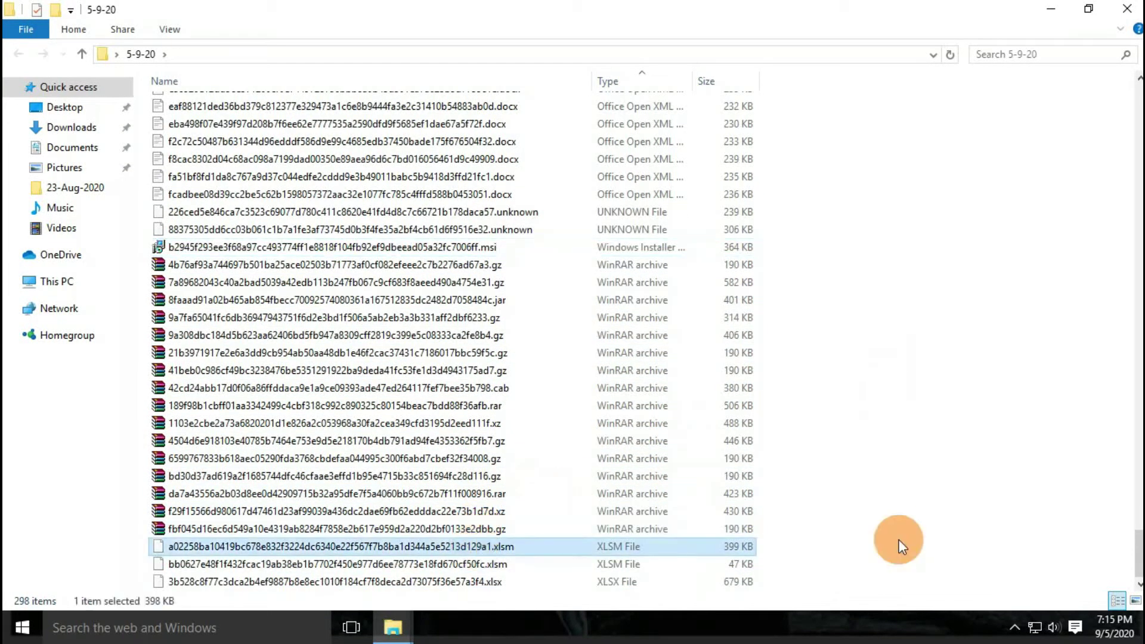
click(546, 586)
click(913, 557)
drag(797, 544, 752, 564)
click(902, 557)
drag(833, 573, 894, 561)
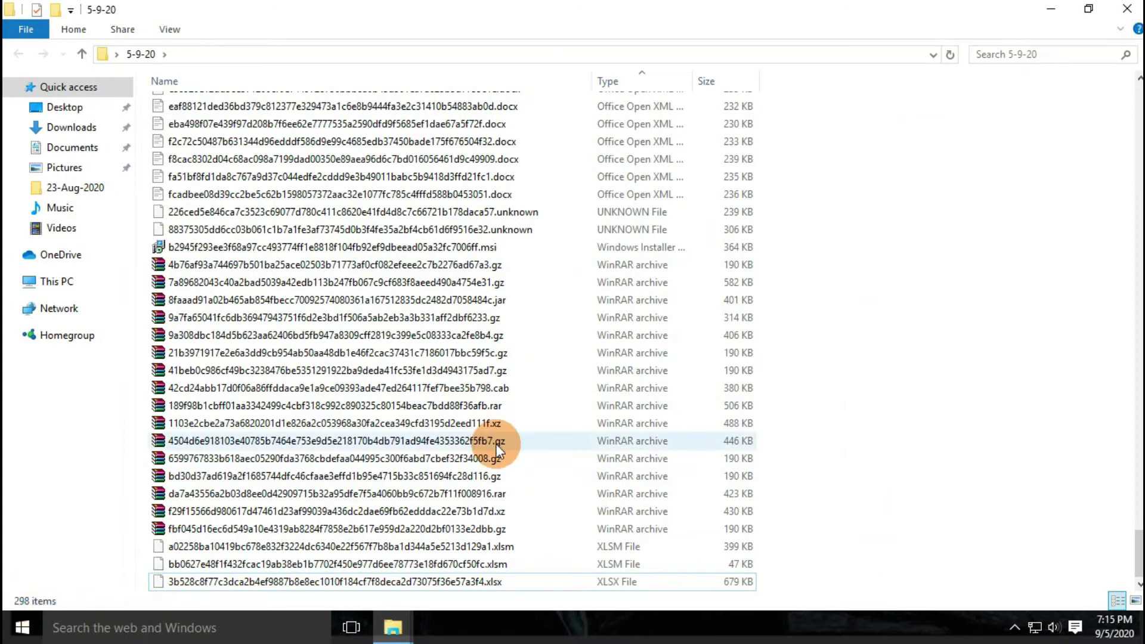
scroll(371, 474, up, 20)
scroll(371, 474, up, 20)
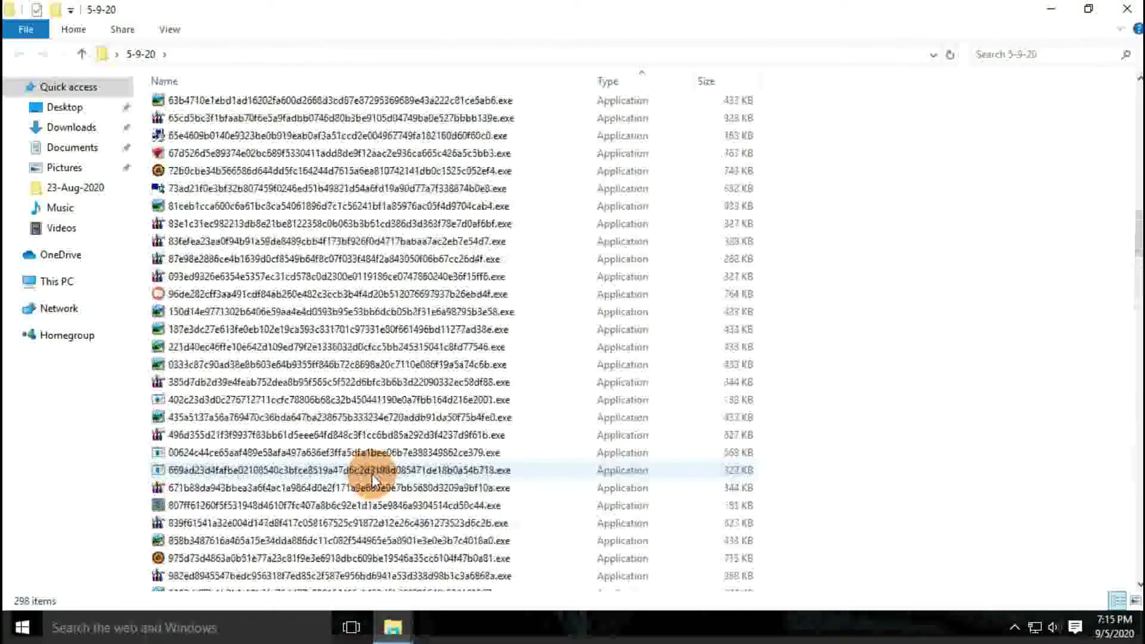
click(1127, 8)
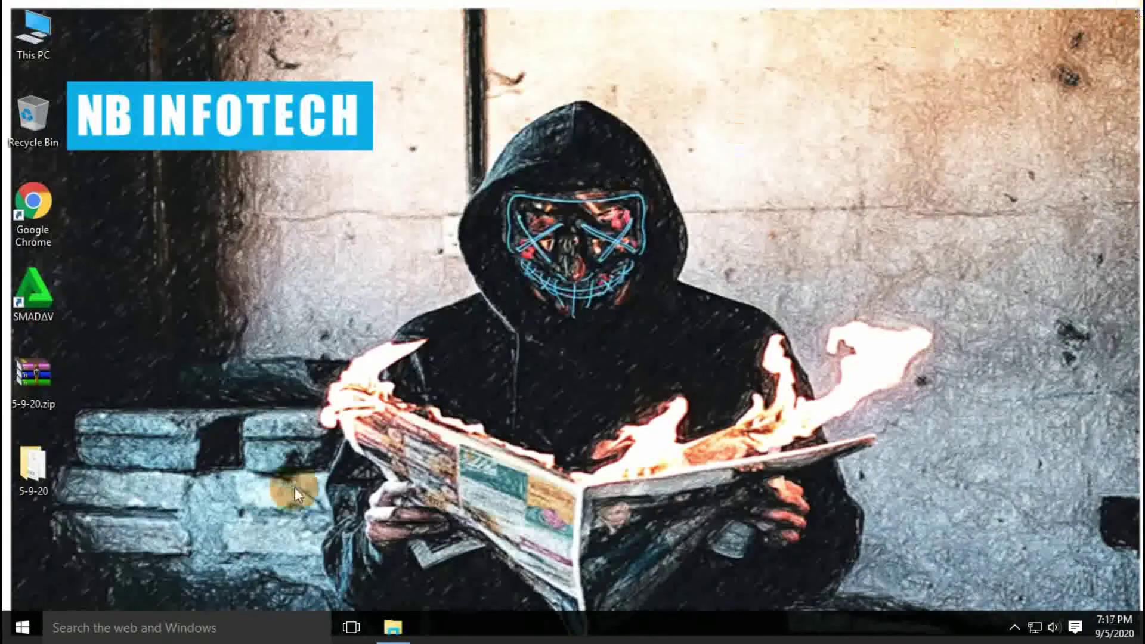
Step: Start a Smadav scan of the 5-9-20 folder and delete the 23-Aug-2020 desktop folder
right_click(43, 475)
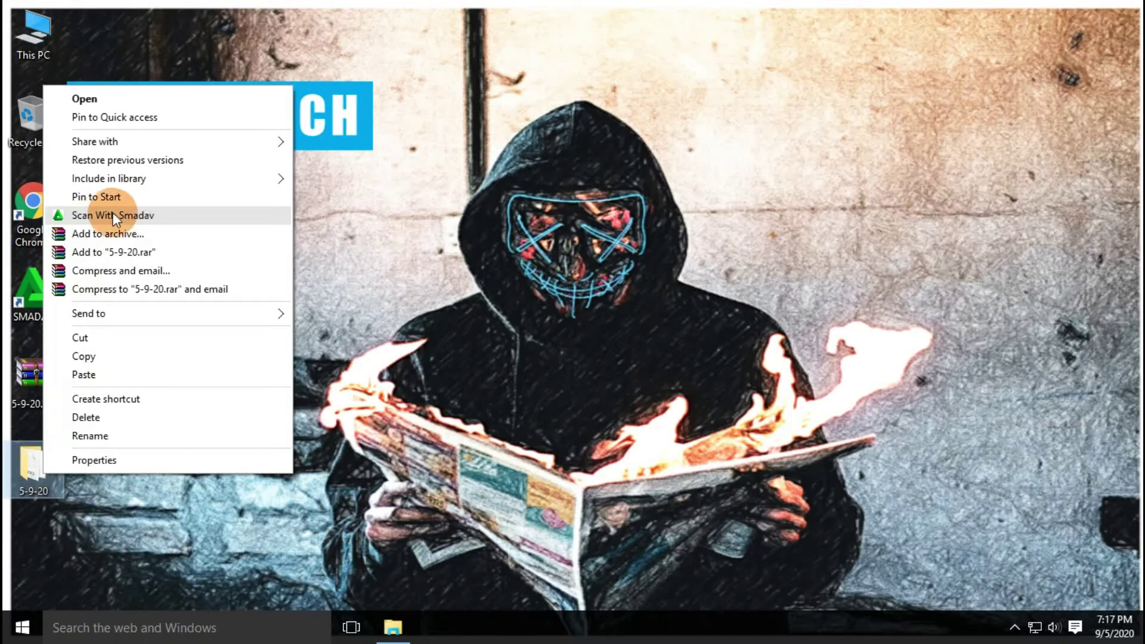
click(128, 215)
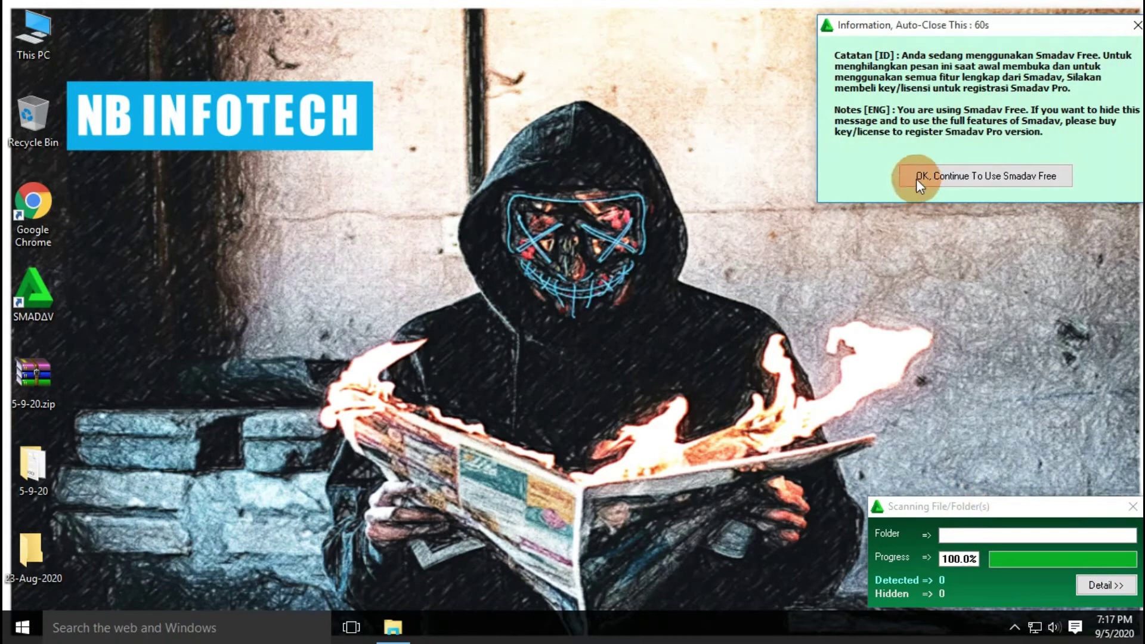
click(925, 176)
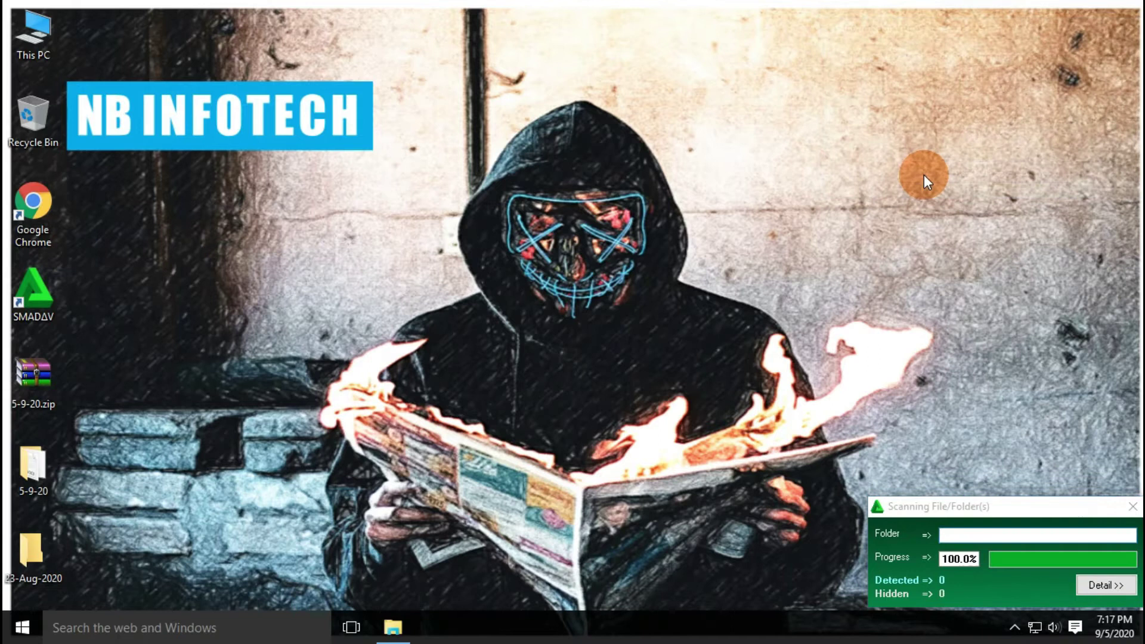
click(982, 506)
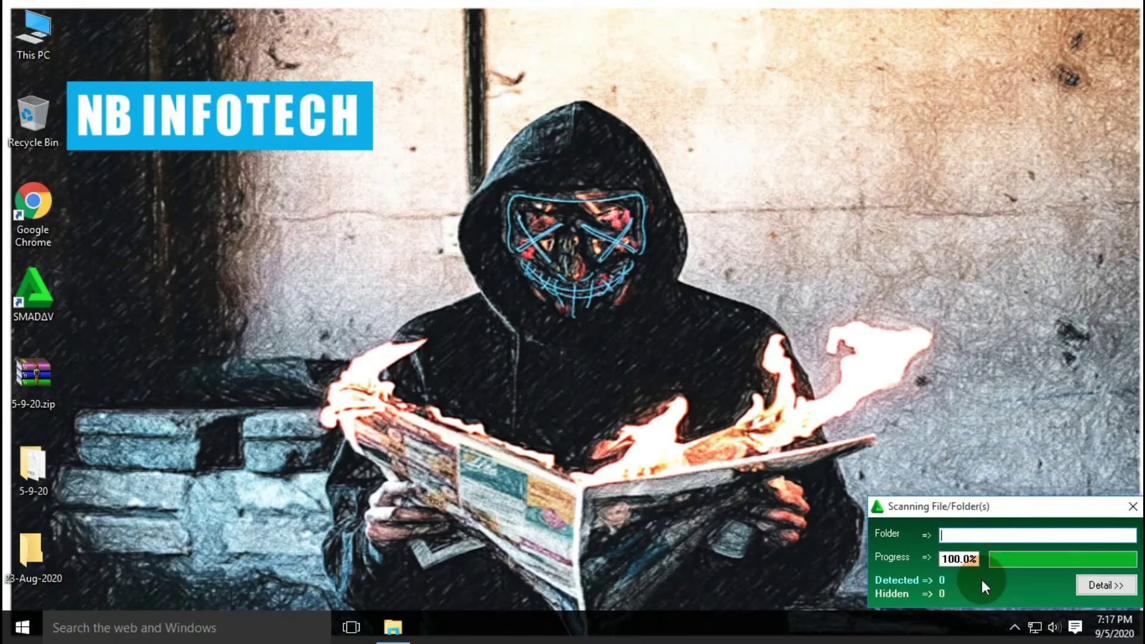
click(1092, 588)
click(620, 395)
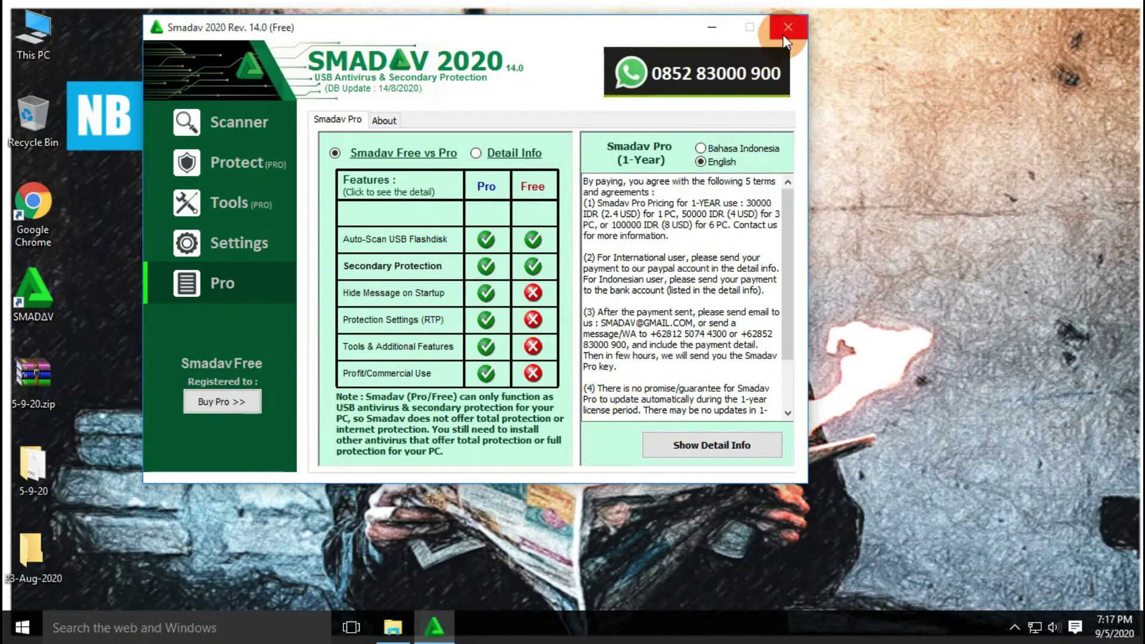
click(49, 560)
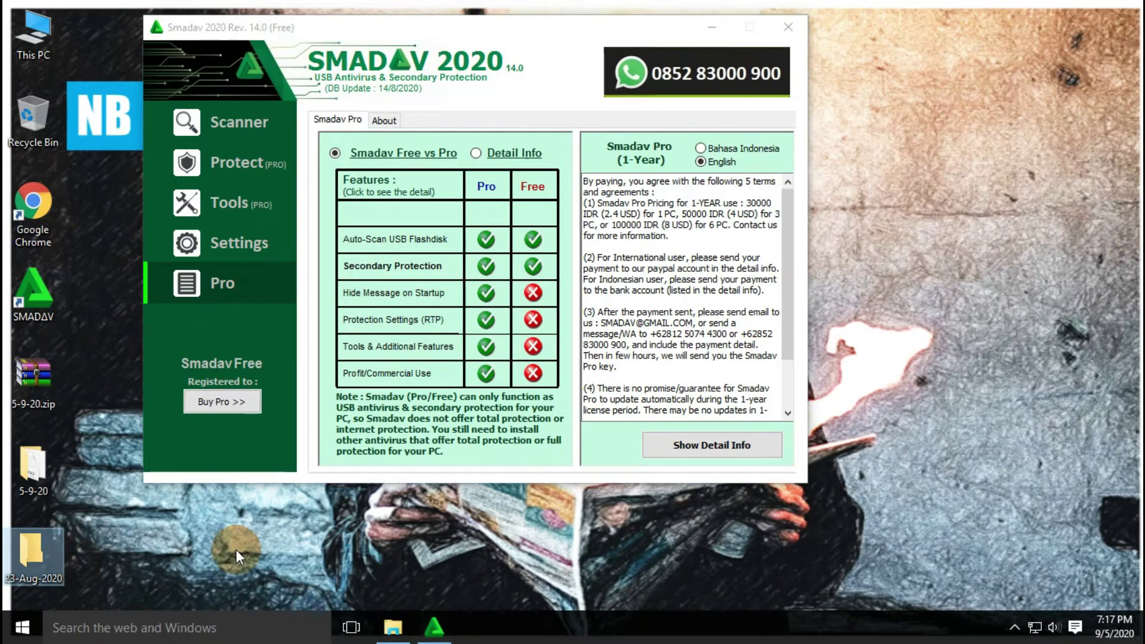
key(Delete)
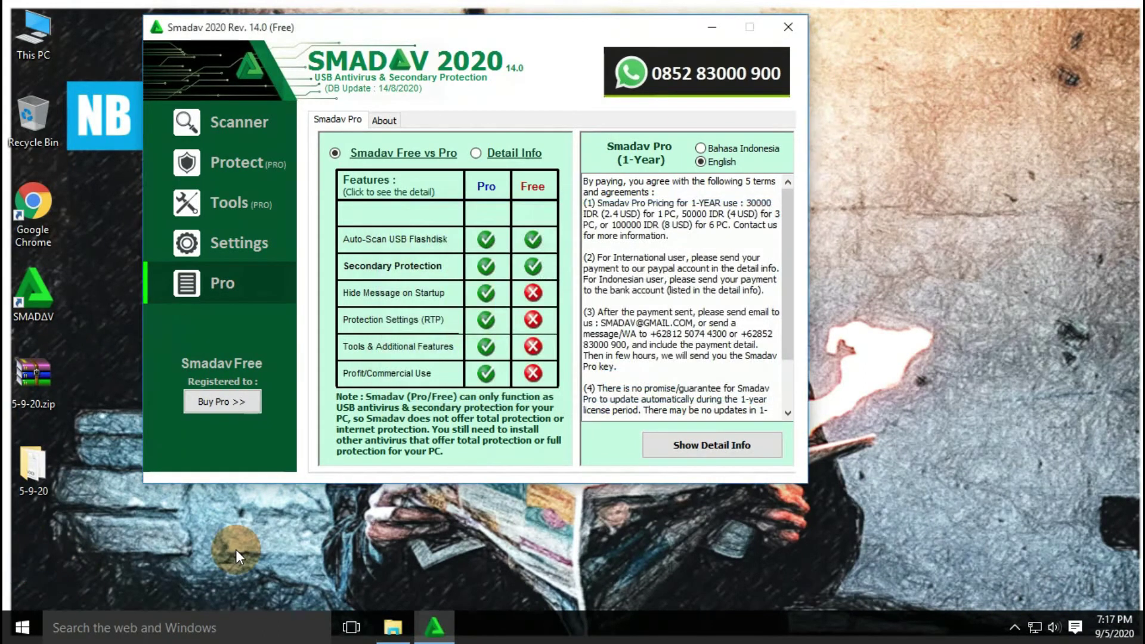
Step: Rescan the 5-9-20 folder with Smadav and view the report: 298 files, 0 viruses
right_click(42, 476)
click(131, 217)
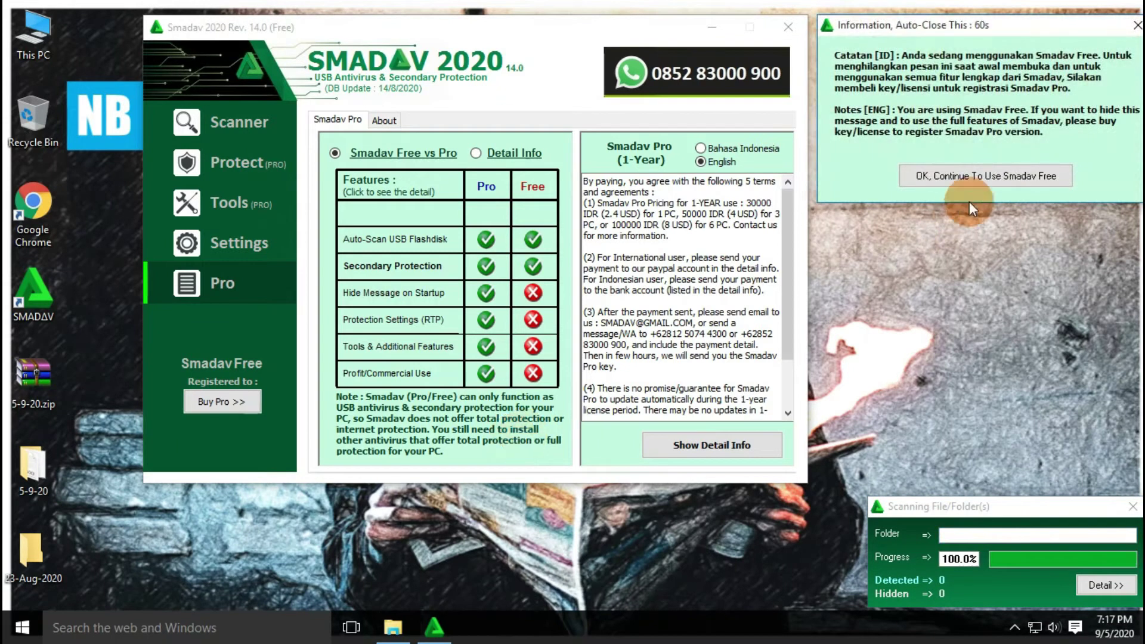
click(987, 173)
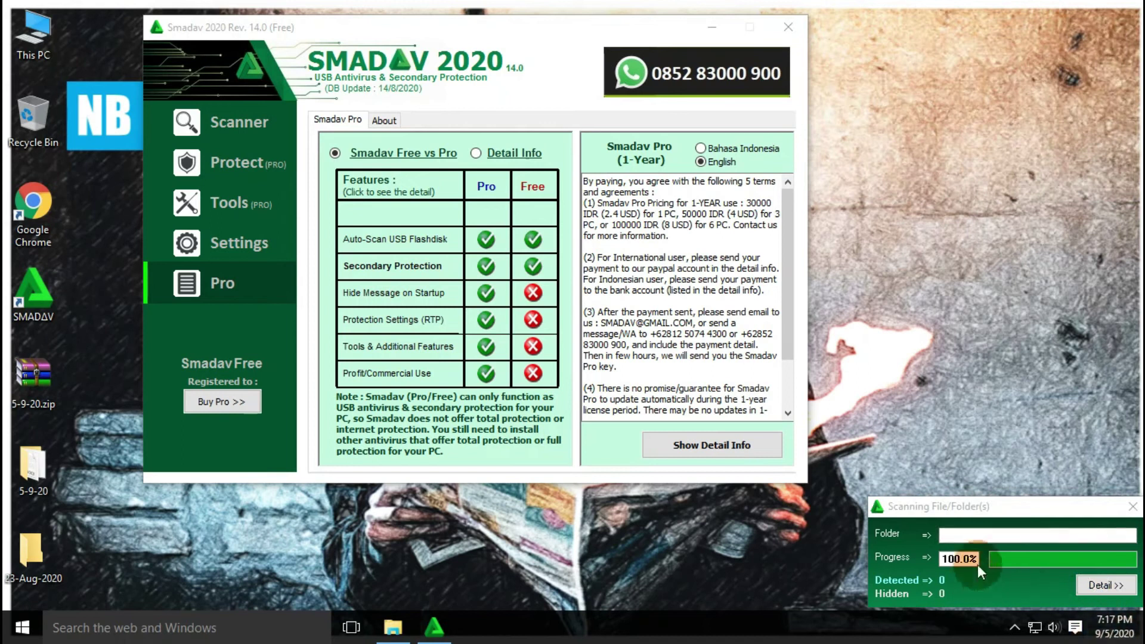
drag(1001, 506, 984, 436)
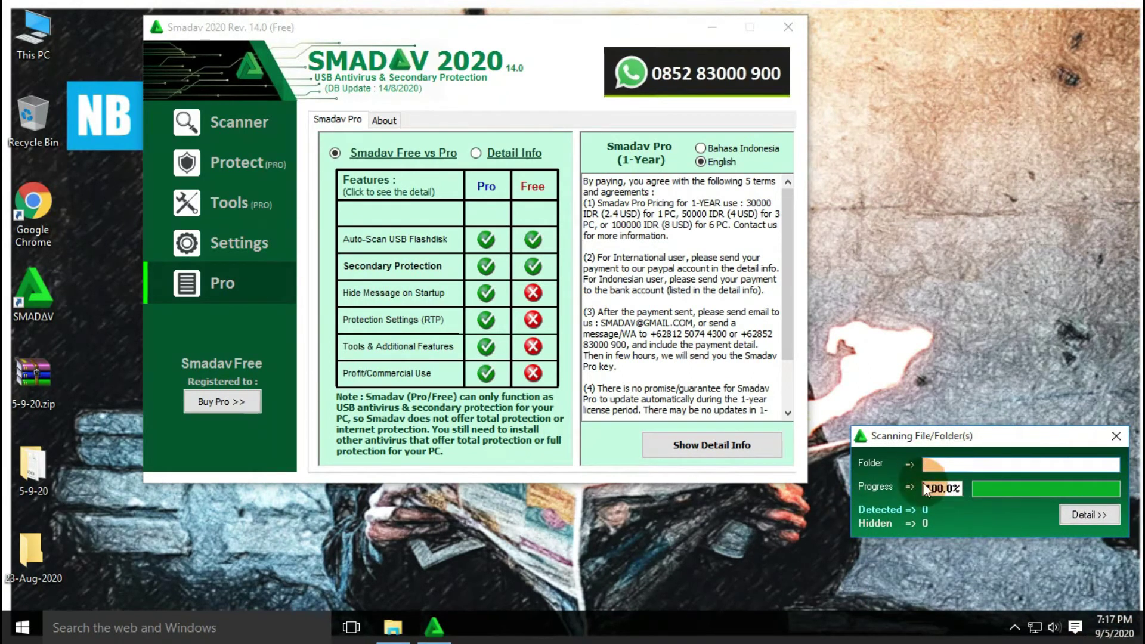
click(1116, 441)
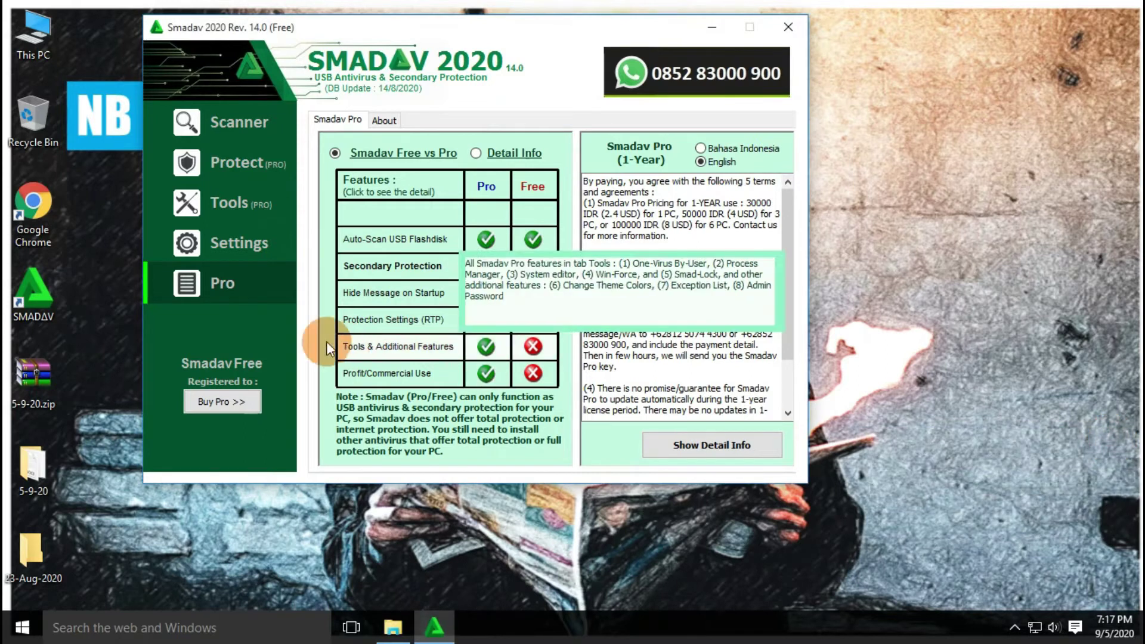
click(230, 135)
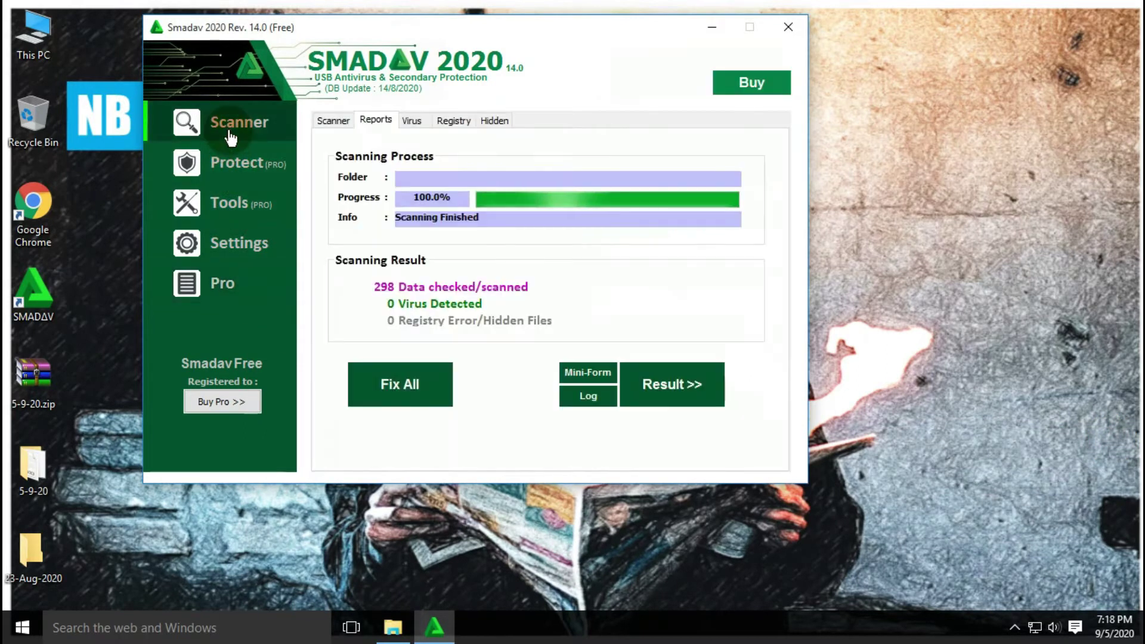
Step: Switch Smadav to folder selection and try marking the 5-9-20 folder in the tree
click(494, 207)
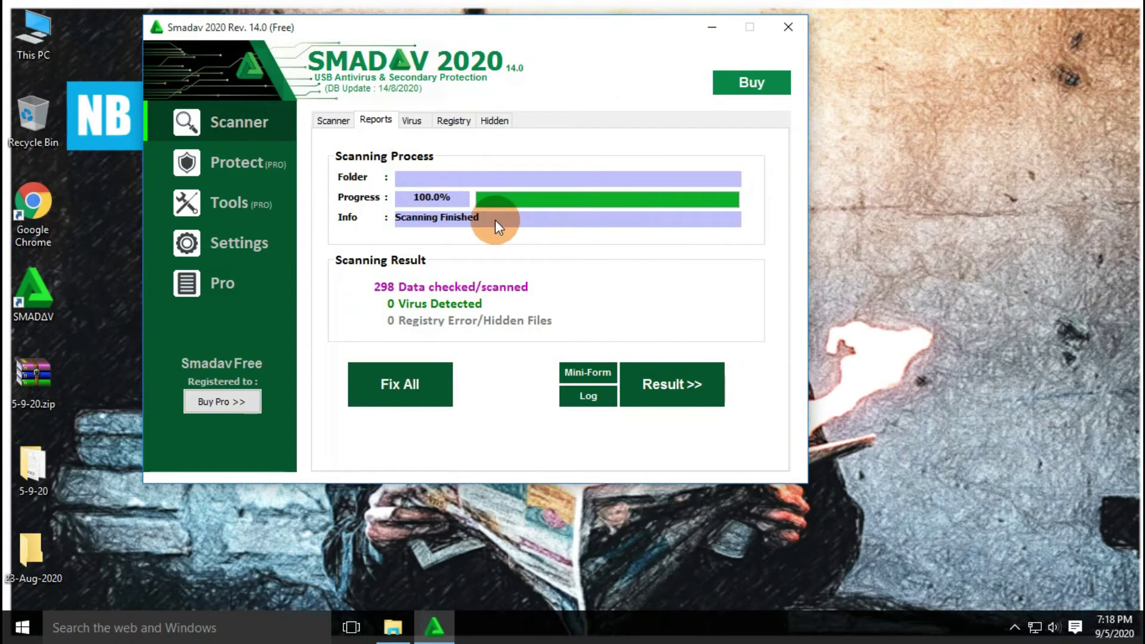
click(336, 121)
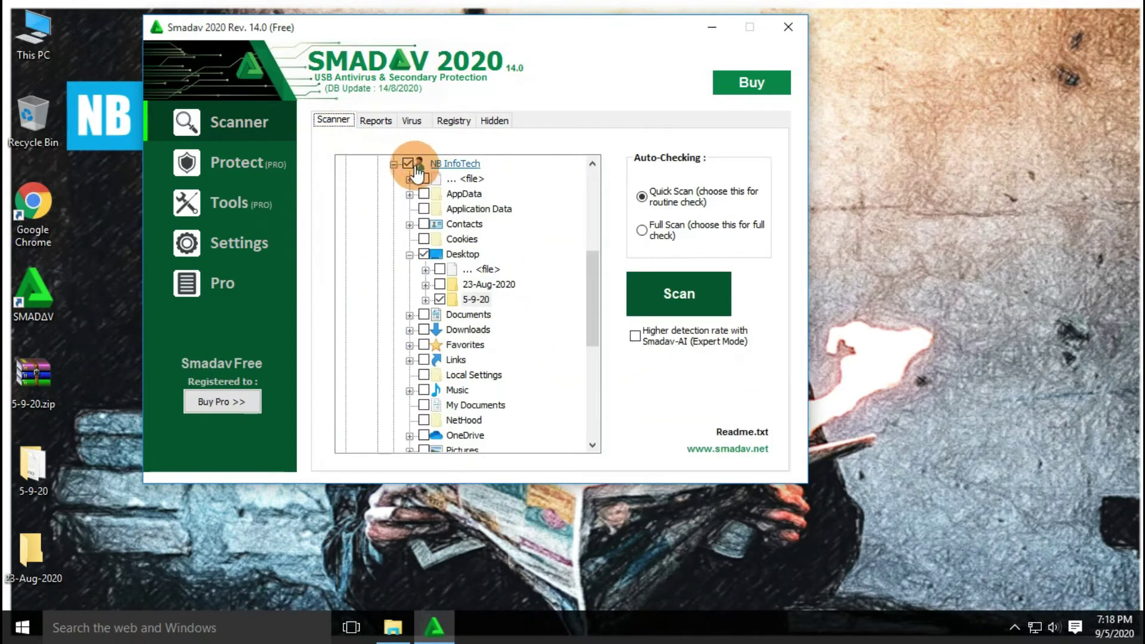
click(439, 300)
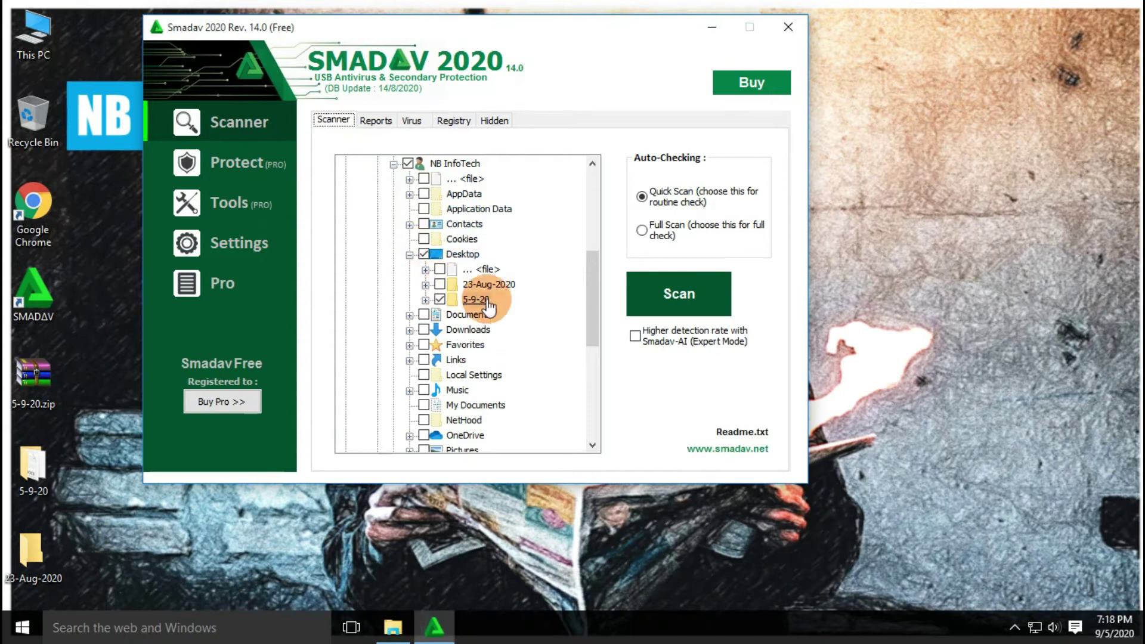
click(394, 162)
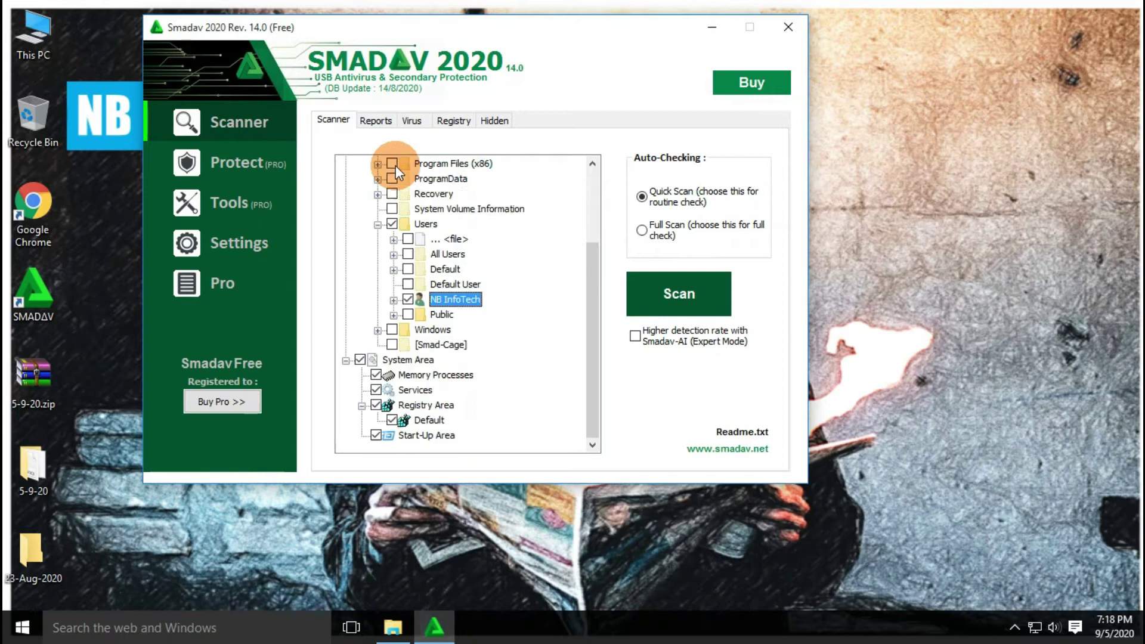
Step: Delete the 23-Aug-2020 folder from the desktop
click(844, 159)
click(197, 467)
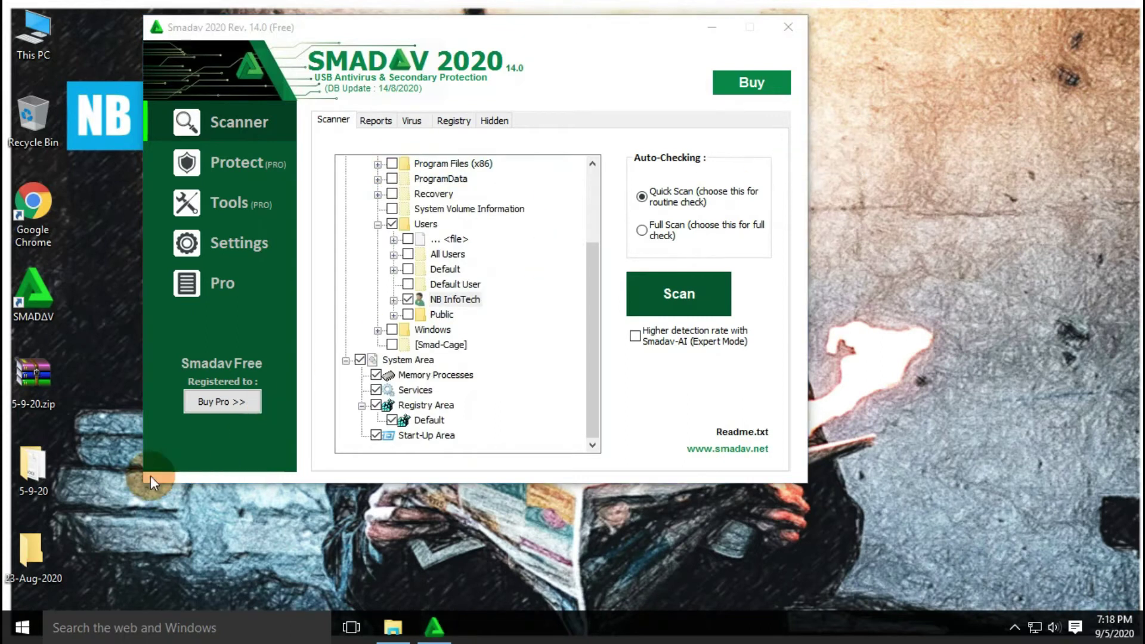
click(30, 550)
key(Delete)
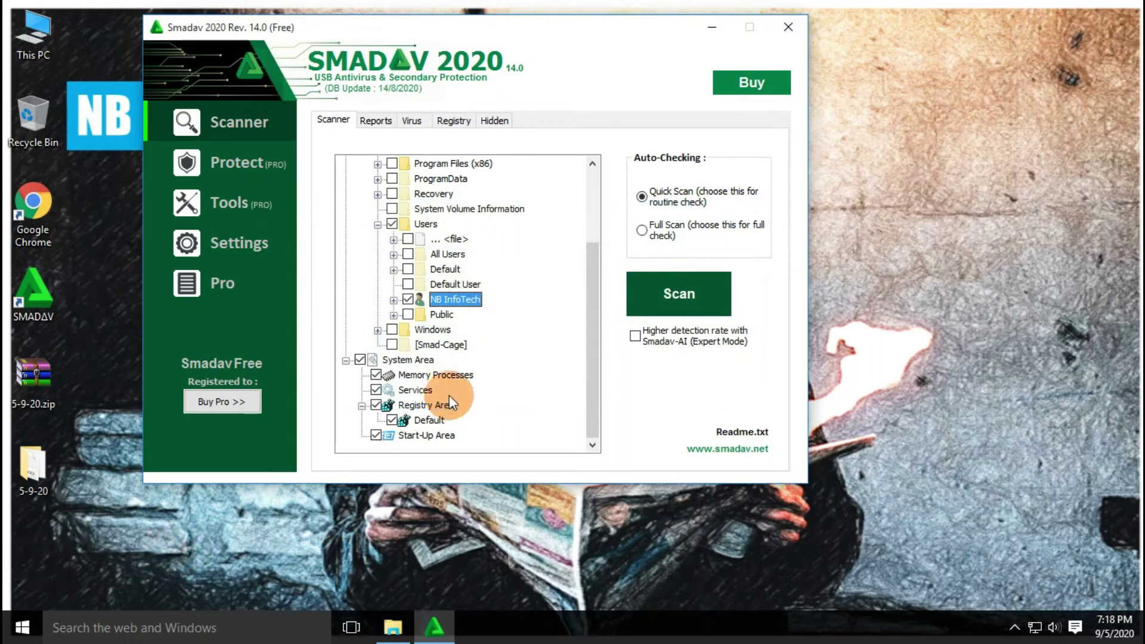
Step: Pick the 5-9-20 folder in the tree and keep the scan mode on Quick Scan
click(394, 299)
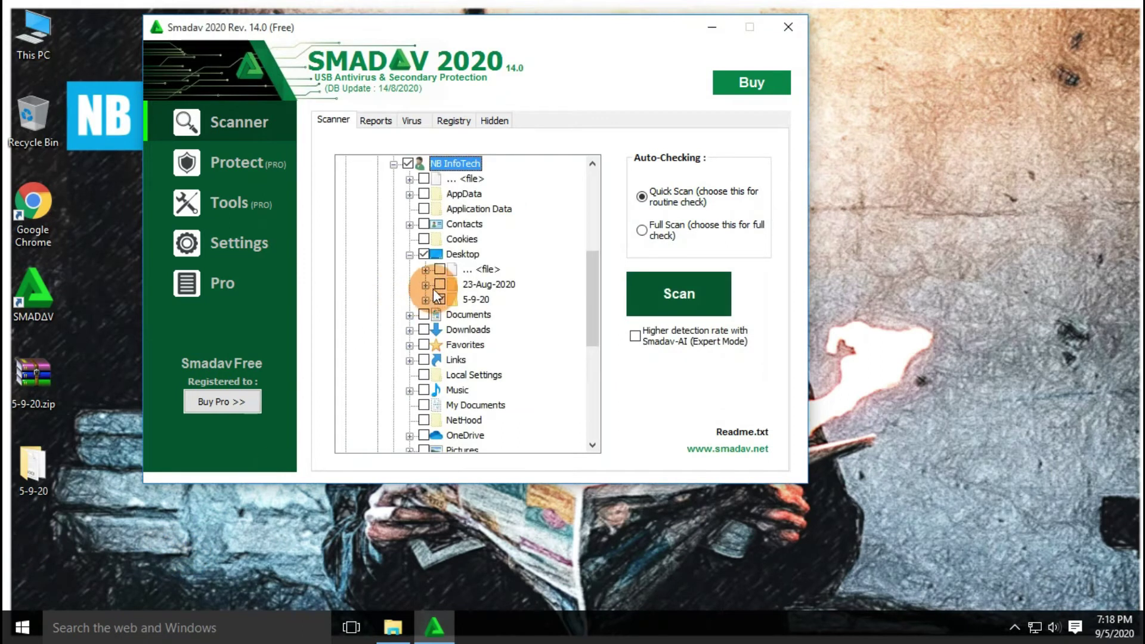
click(474, 300)
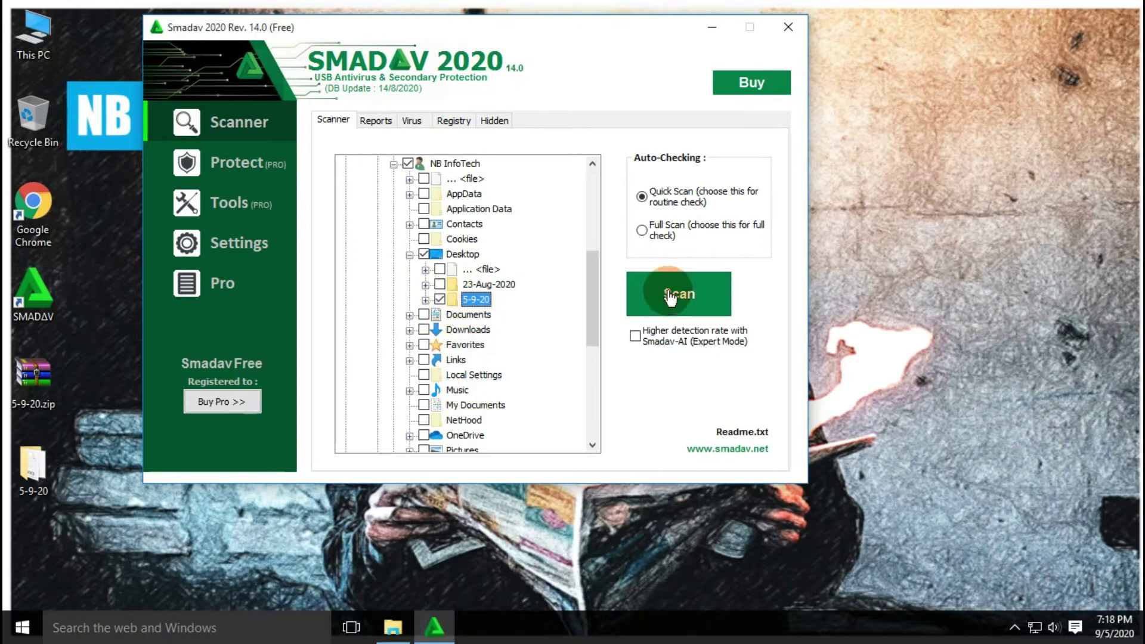
click(642, 231)
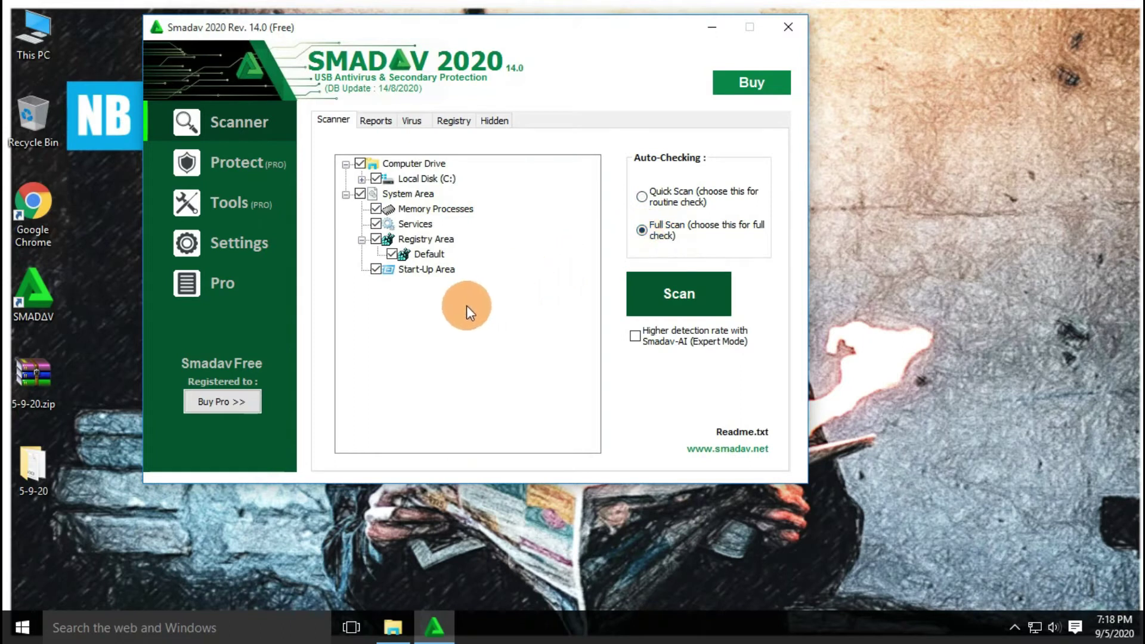
click(642, 196)
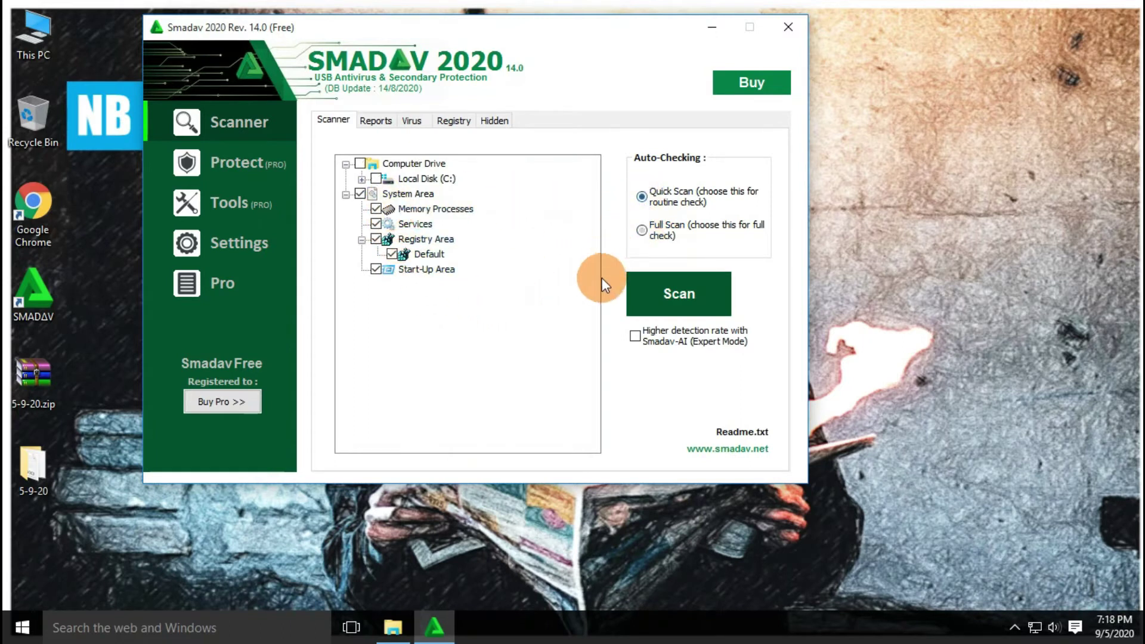
Step: Expand Local Disk (C:) > Users to the user's Desktop, tick 5-9-20 and start scanning
click(362, 179)
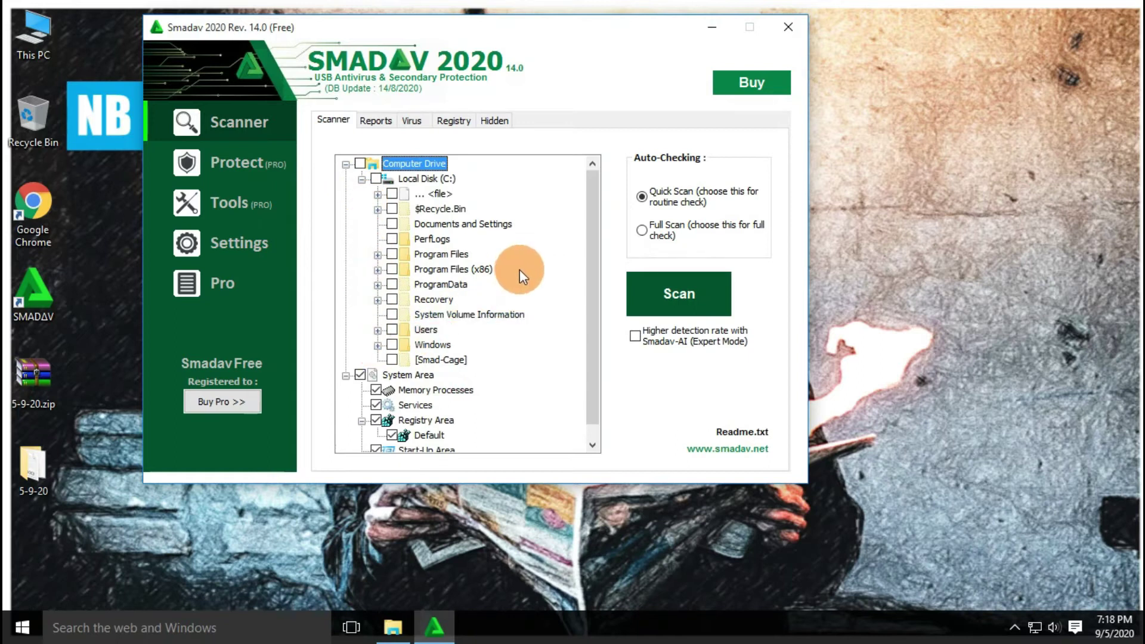
scroll(521, 271, down, 1)
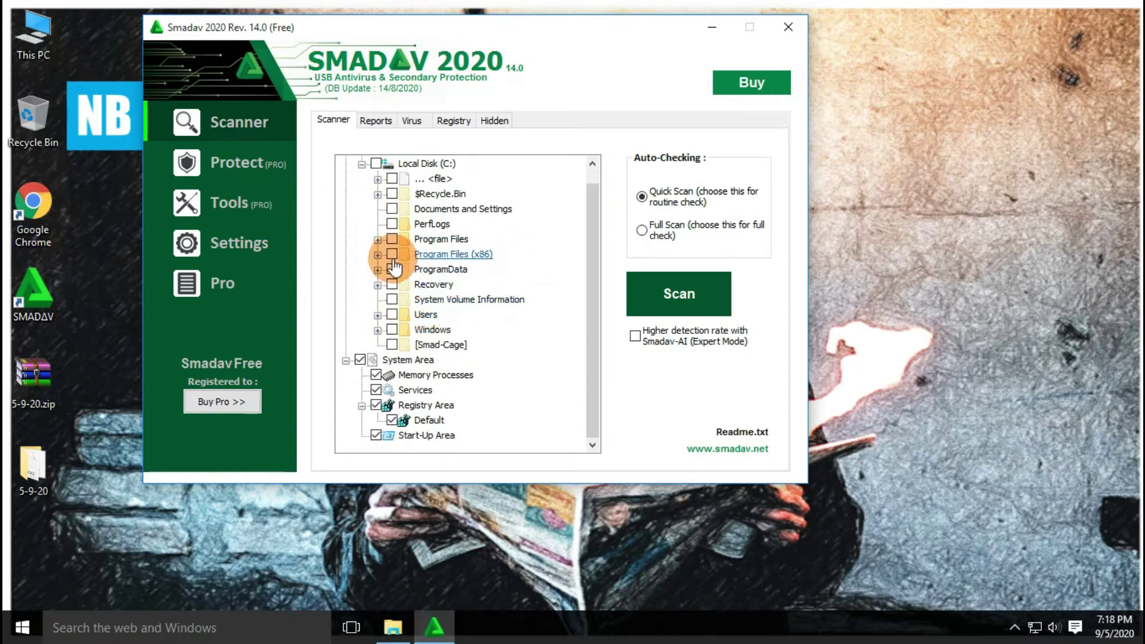
click(378, 315)
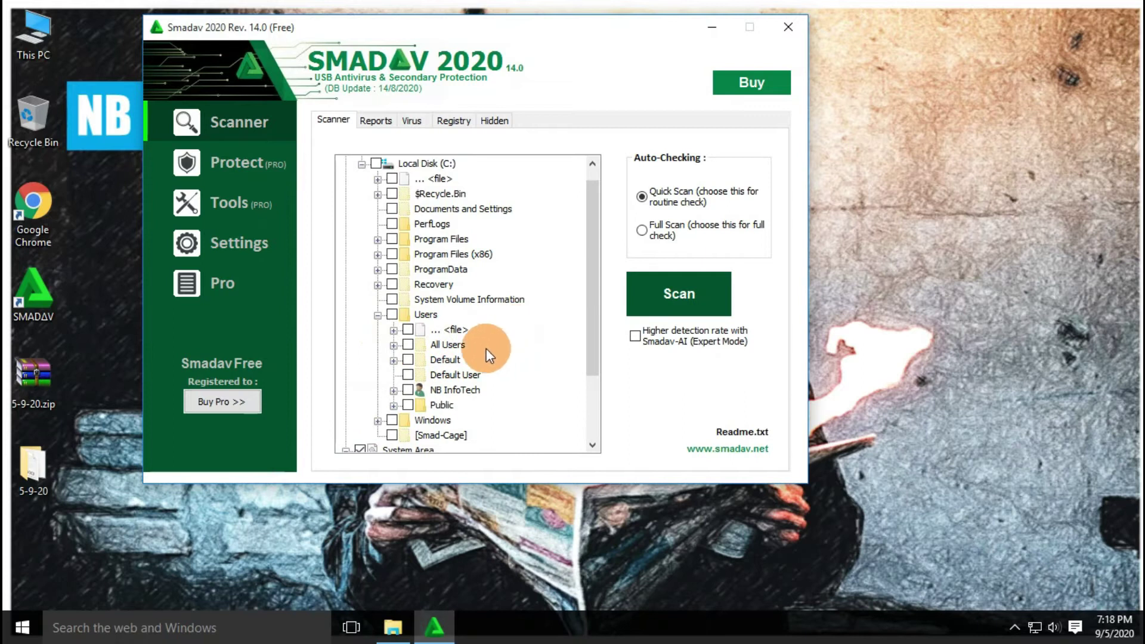
click(394, 391)
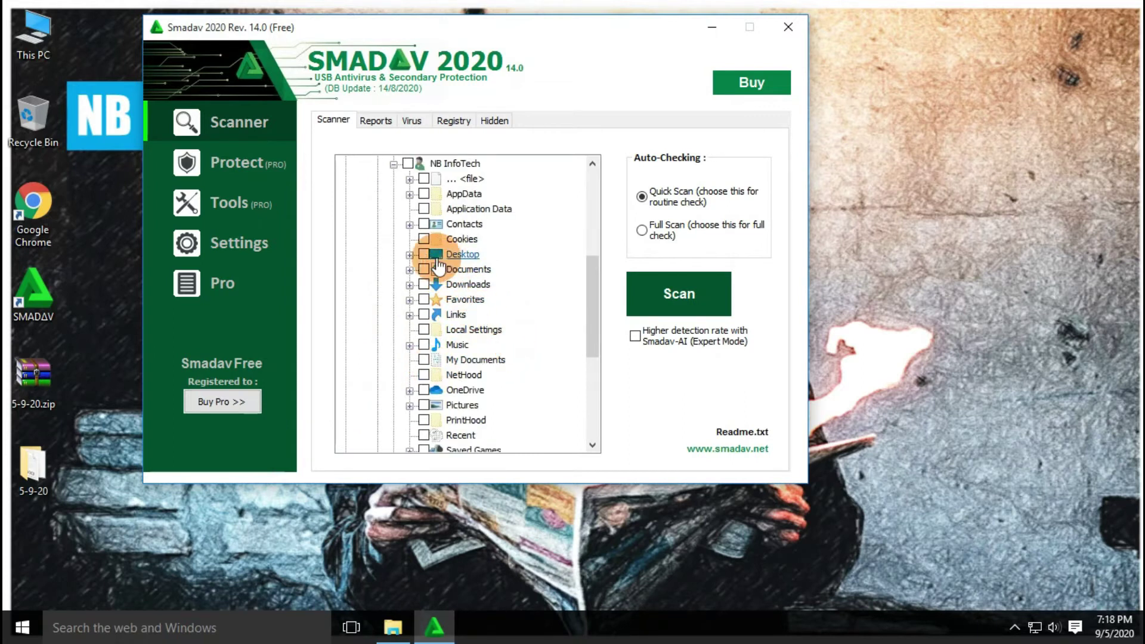
click(409, 255)
click(441, 285)
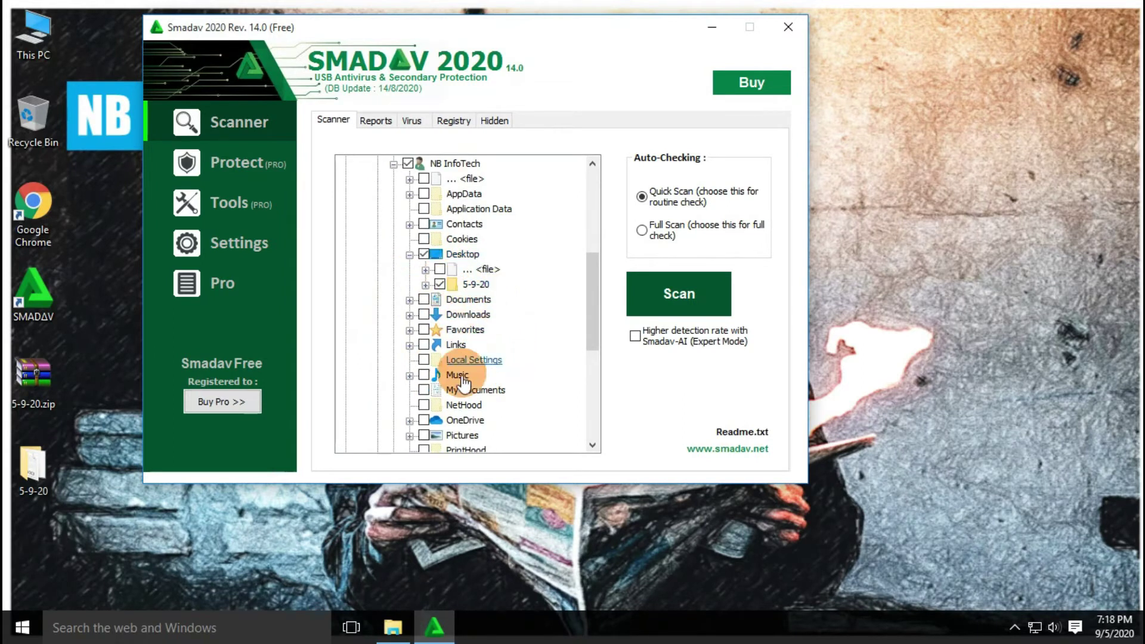
click(668, 300)
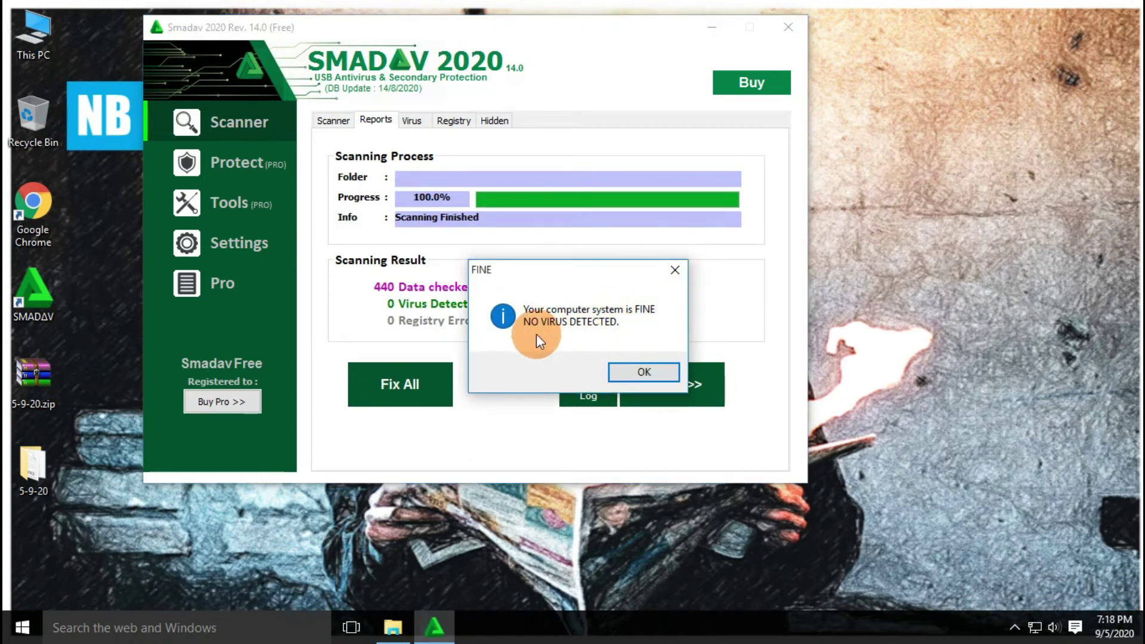
Step: Acknowledge the no-virus result, try Fix All, dismiss the Free notice and return to folder selection
click(640, 376)
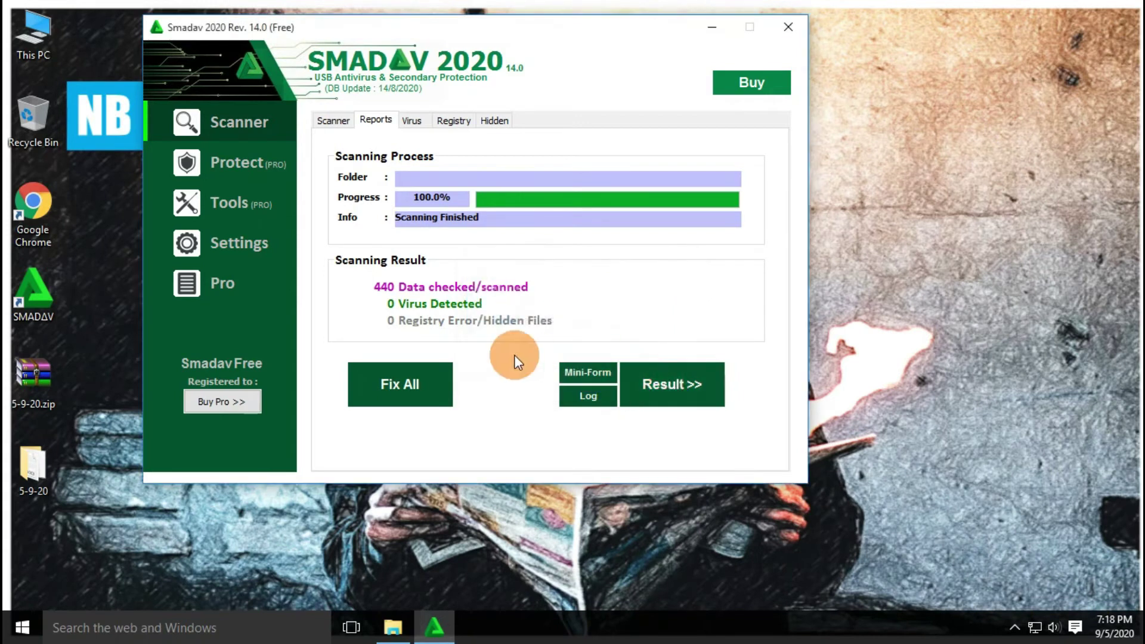
click(412, 386)
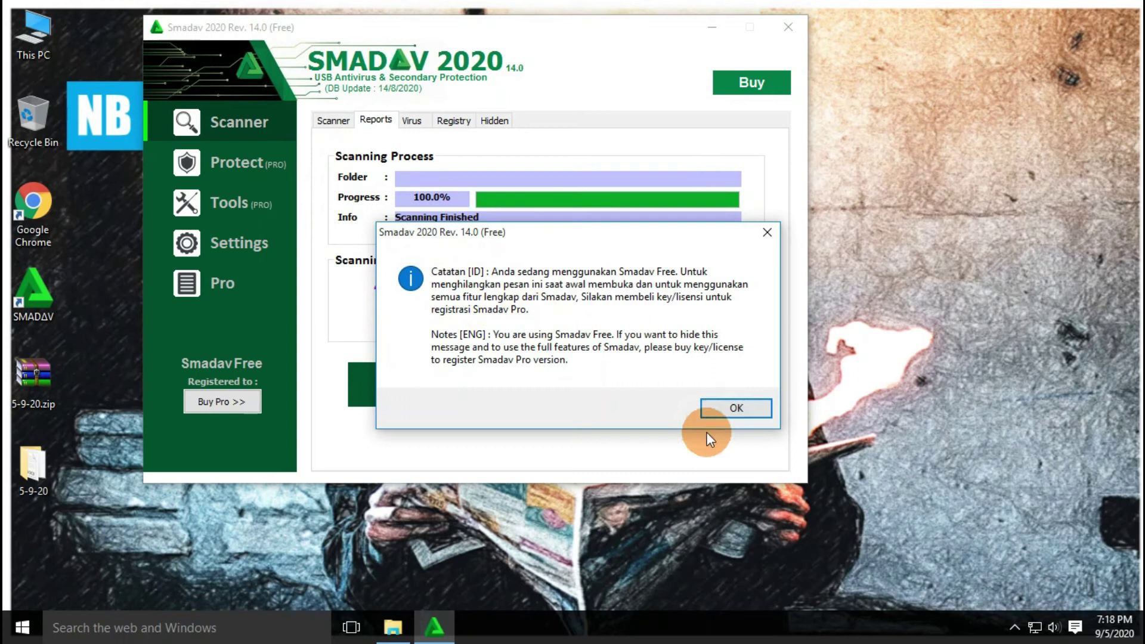
click(728, 411)
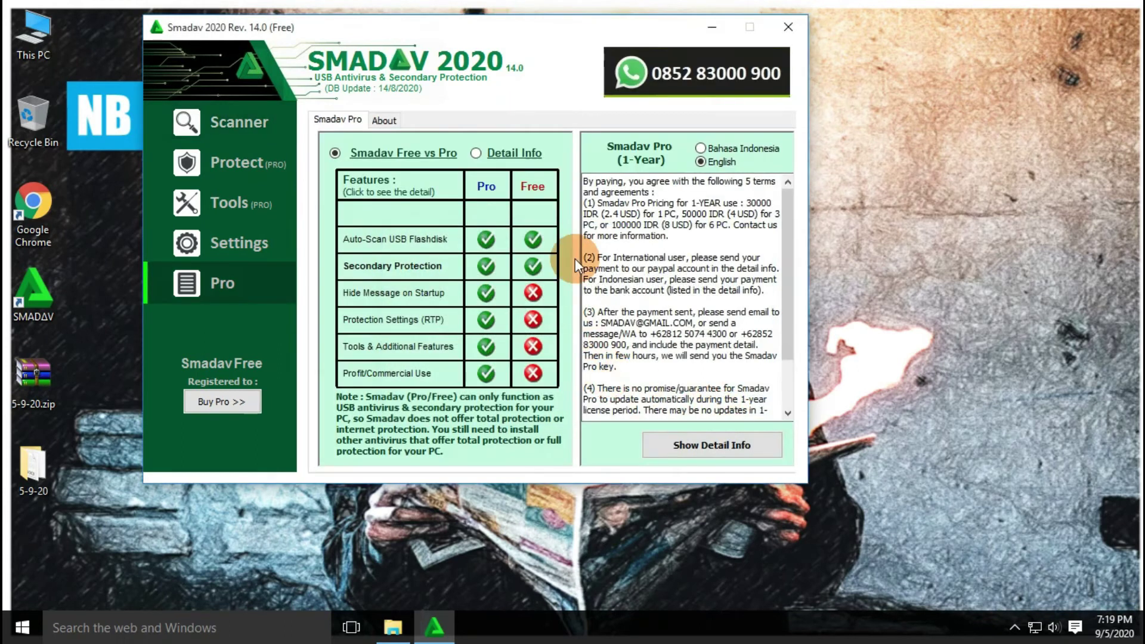
click(276, 135)
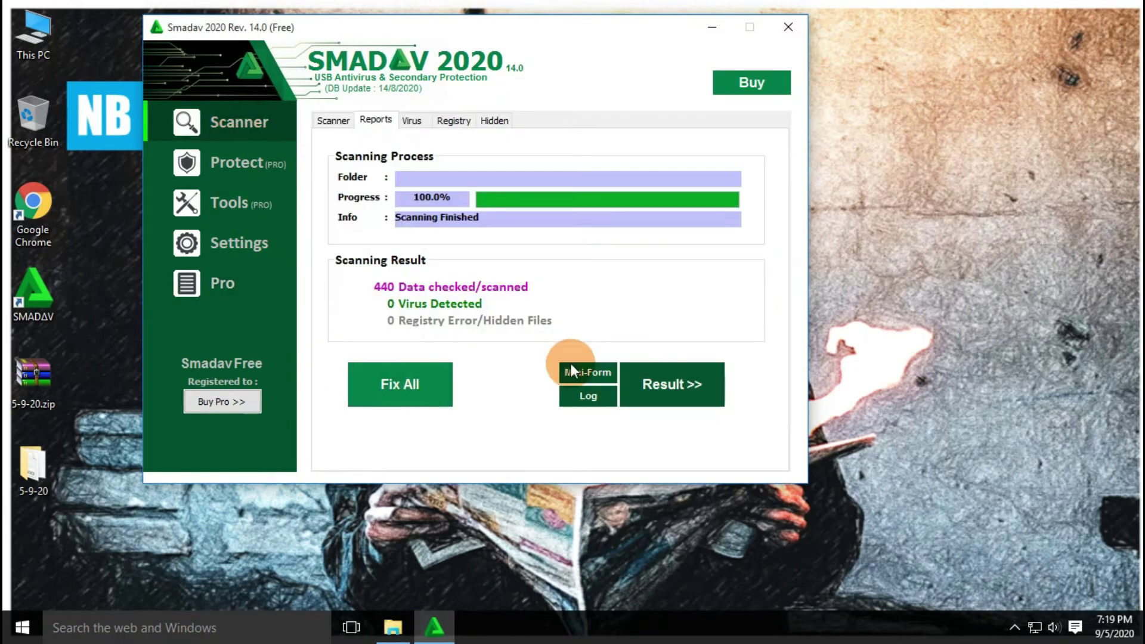
click(332, 120)
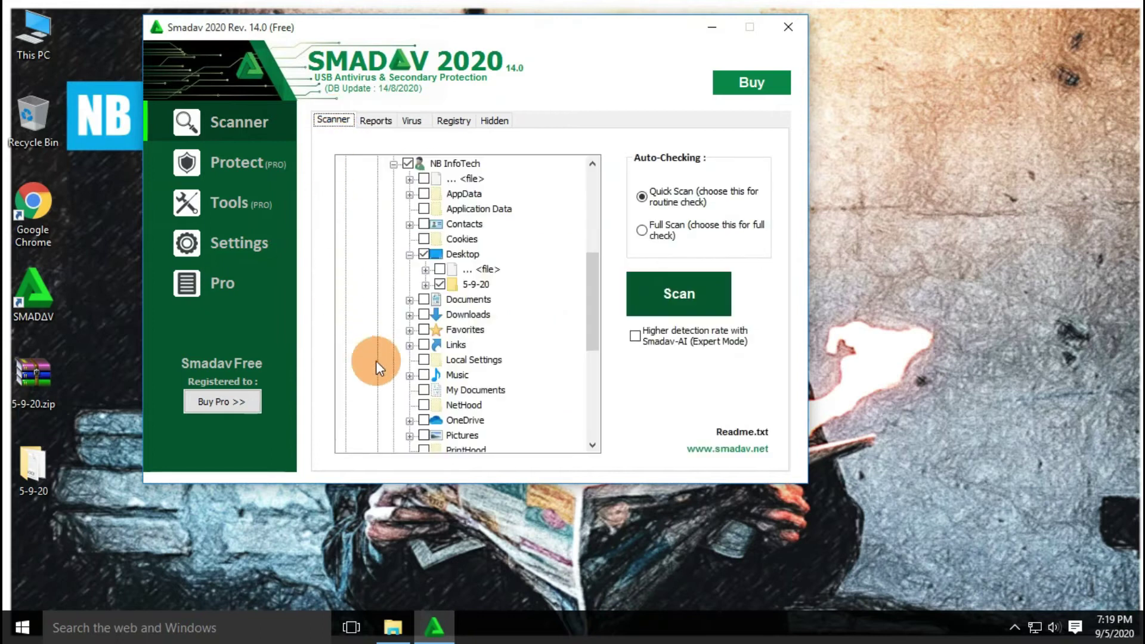
Step: Enable 'Higher detection rate with Smadav-AI (Expert Mode)', then rescan the 5-9-20 folder
click(636, 336)
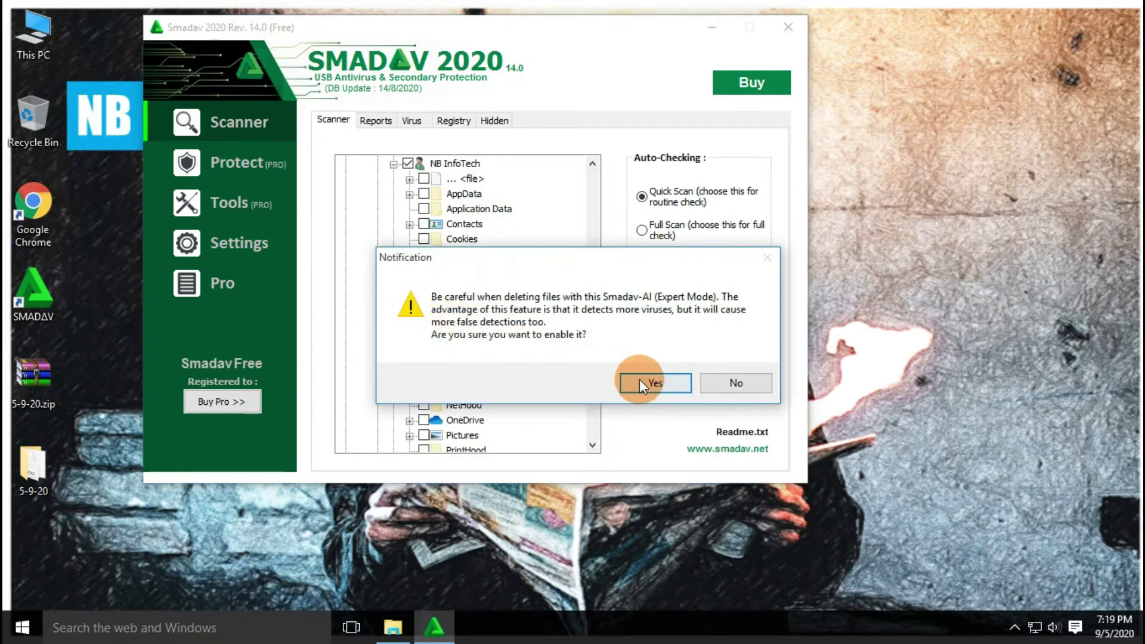
click(643, 385)
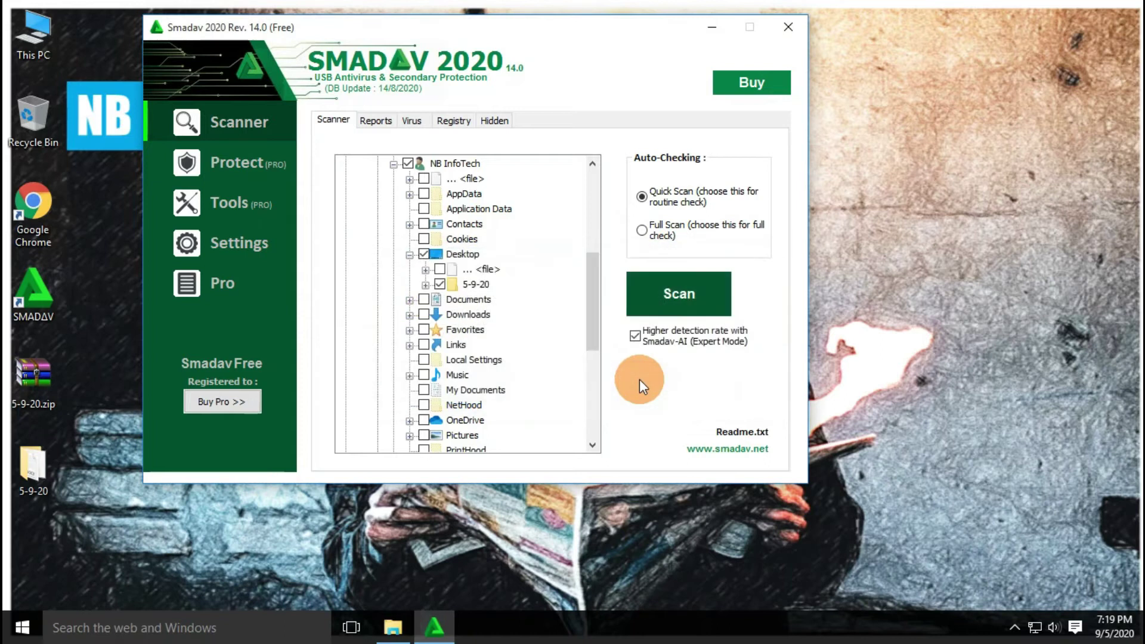
click(475, 285)
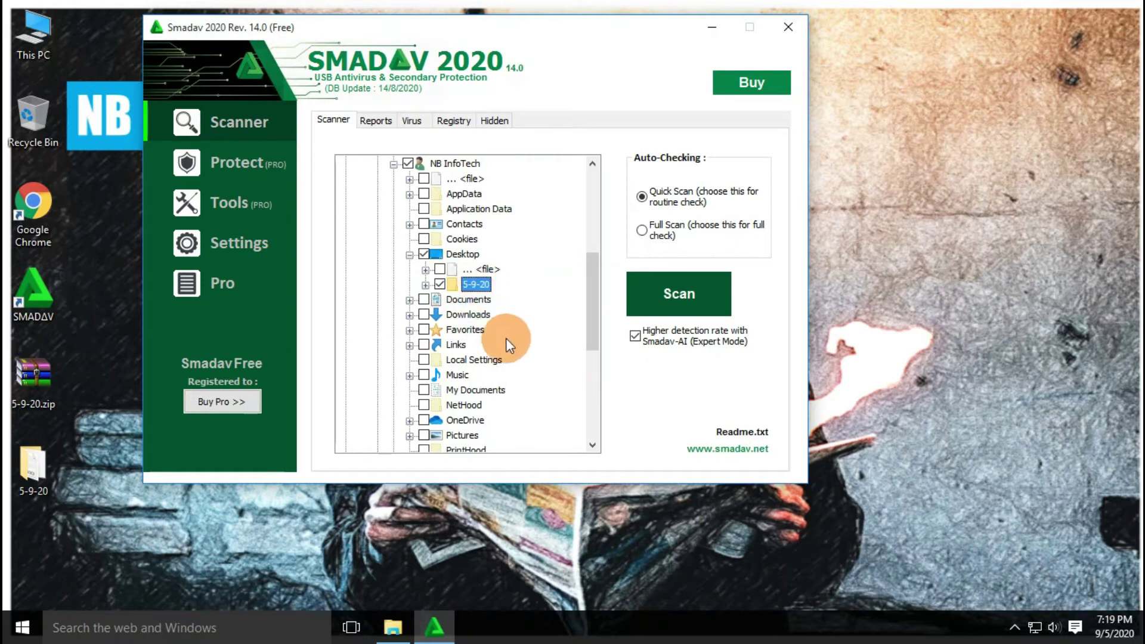
click(671, 311)
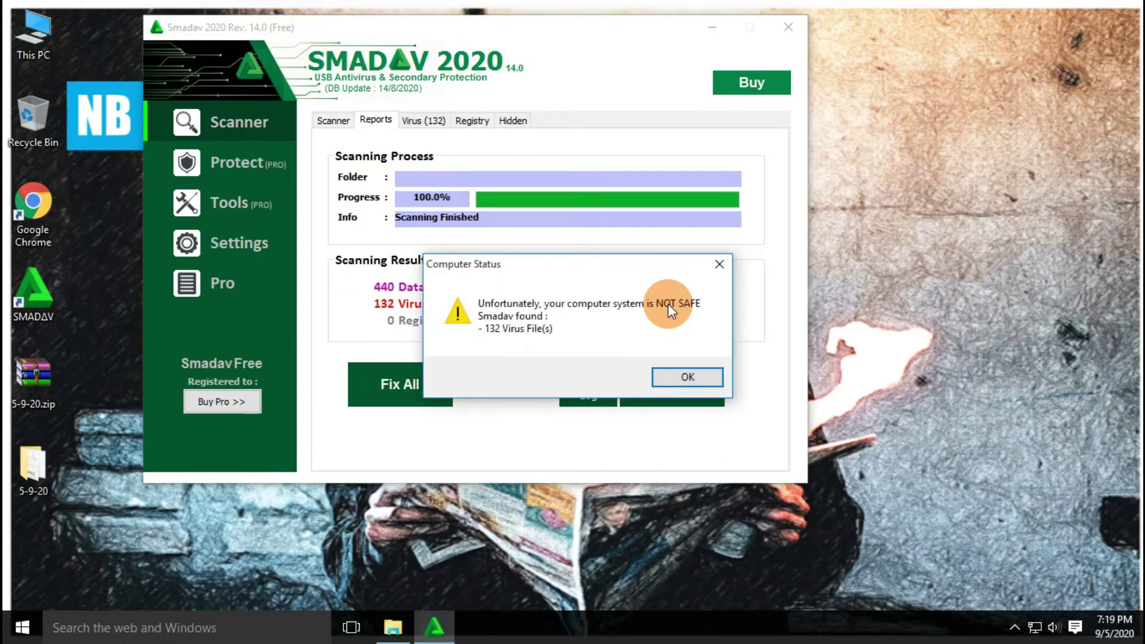
Step: Dismiss the NOT SAFE message and browse the list of 132 detected viruses
drag(574, 265, 794, 216)
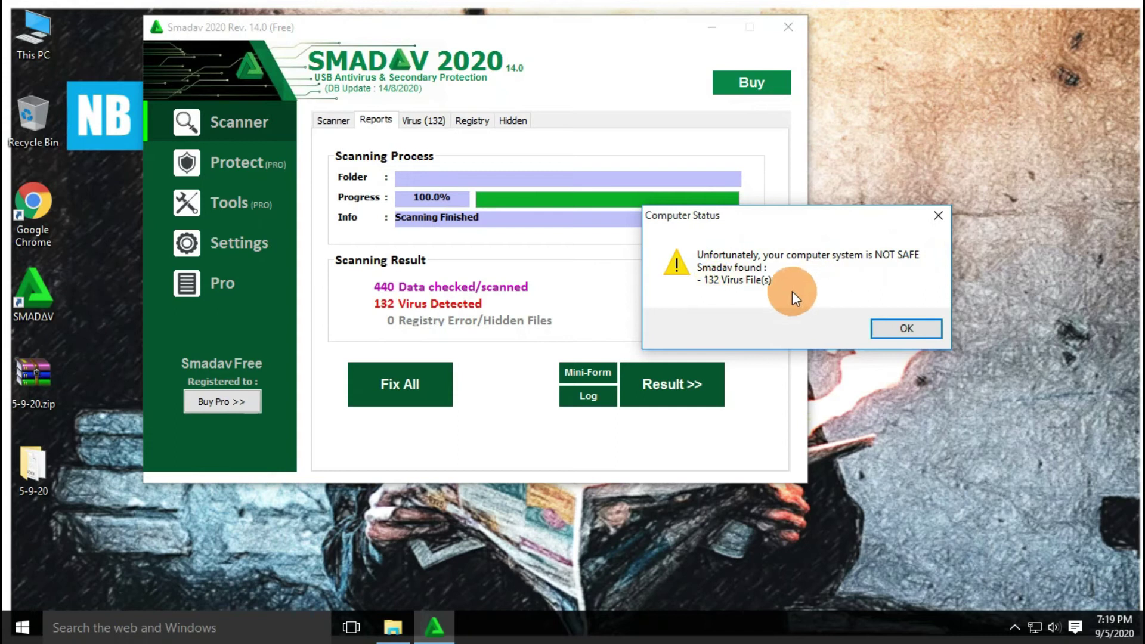
click(911, 328)
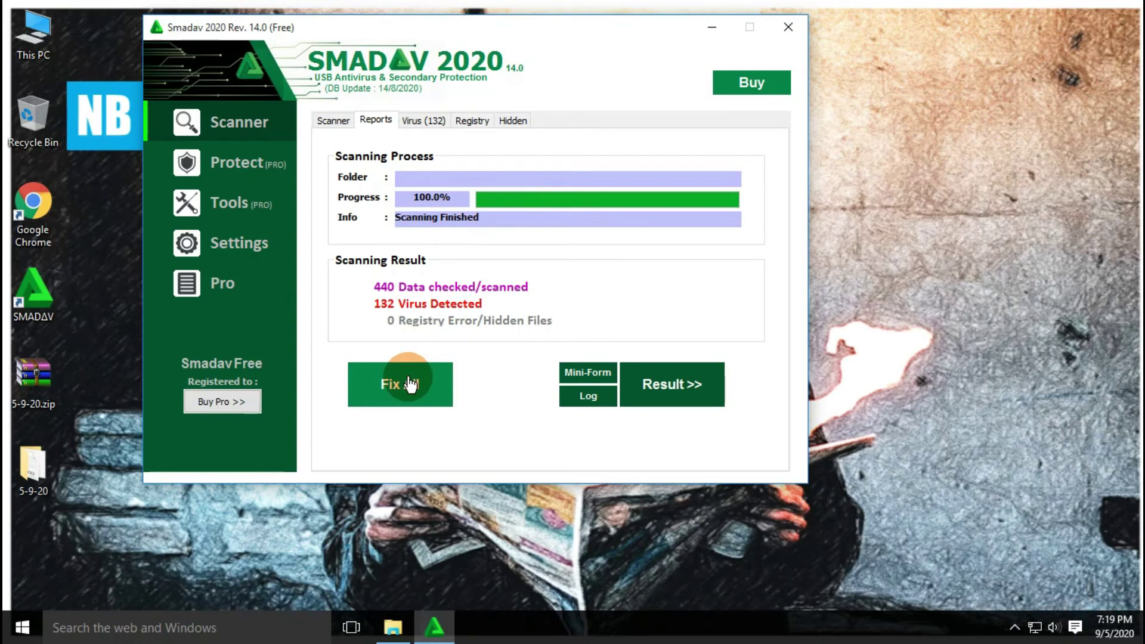
click(420, 121)
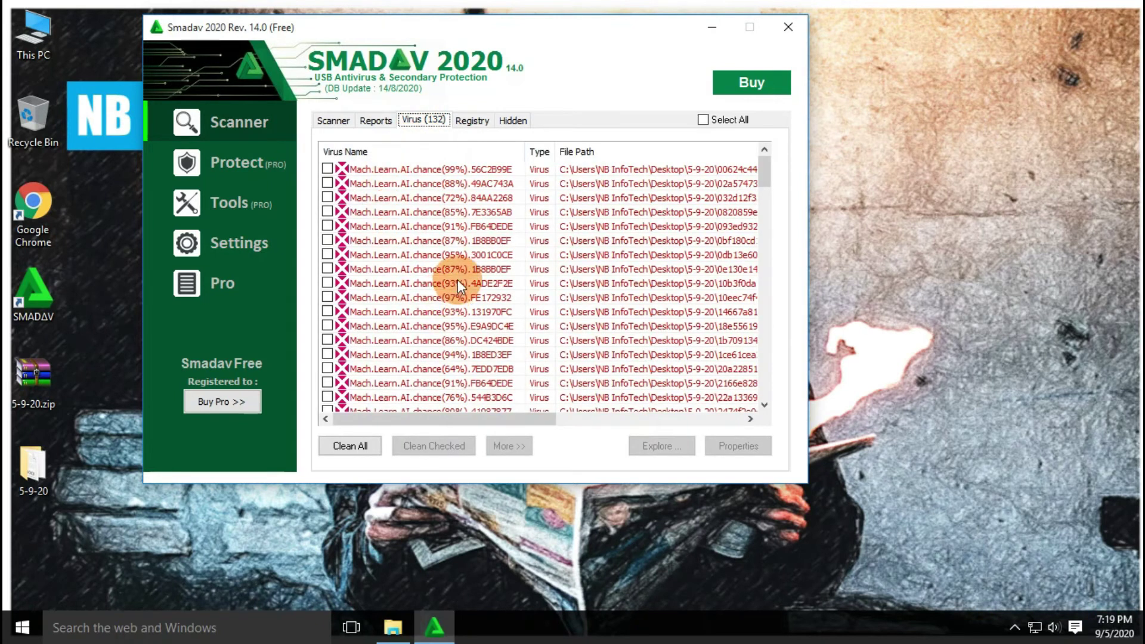
scroll(458, 279, down, 20)
scroll(458, 279, down, 8)
drag(492, 417, 458, 411)
scroll(488, 286, down, 8)
scroll(490, 285, down, 1)
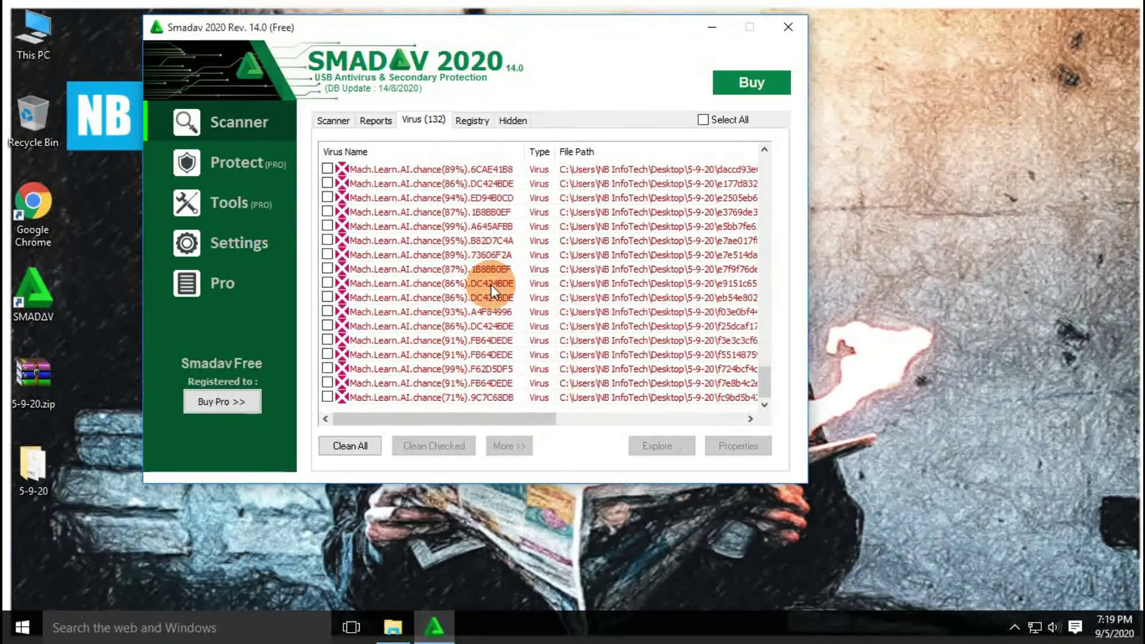
scroll(492, 285, up, 20)
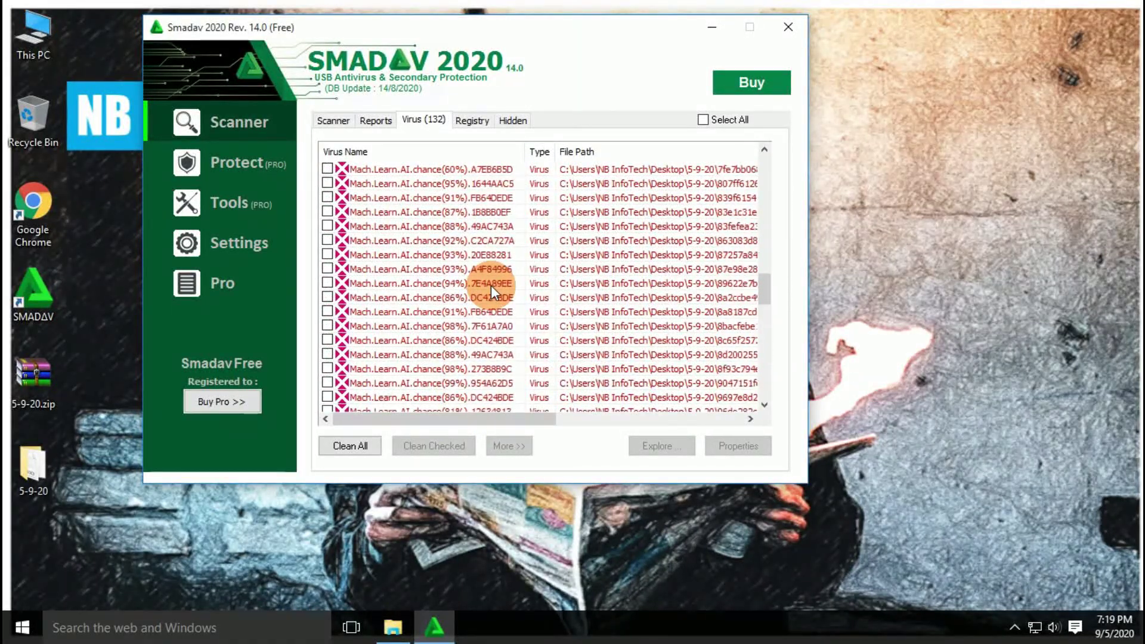
scroll(491, 285, up, 15)
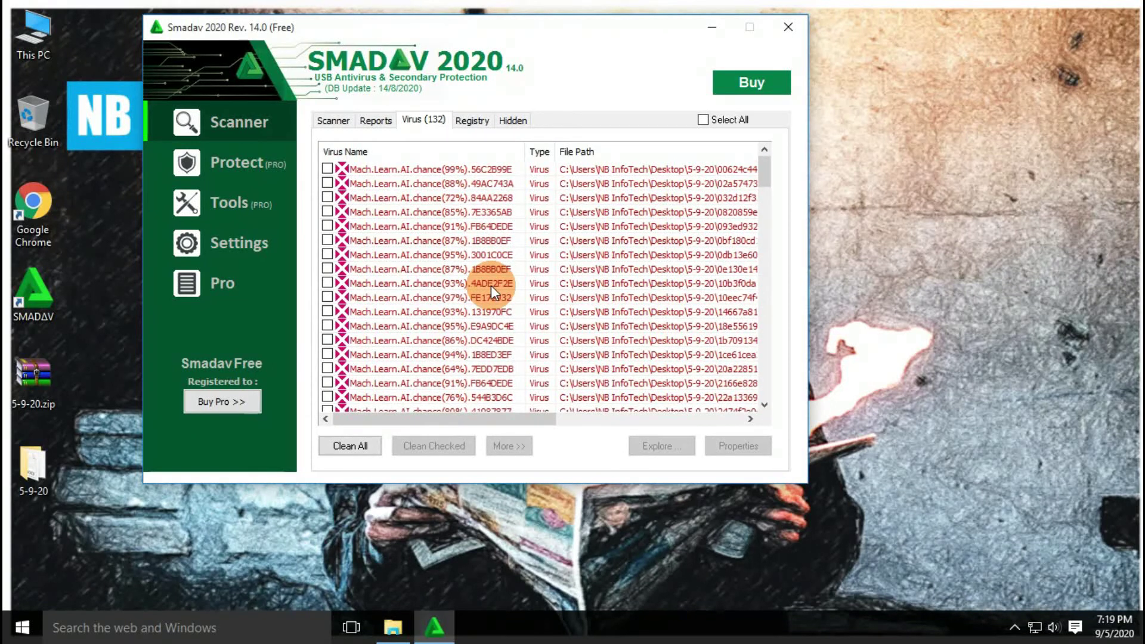
Step: Check the Registry and Hidden tabs, then select all 132 entries on the Virus tab
click(469, 119)
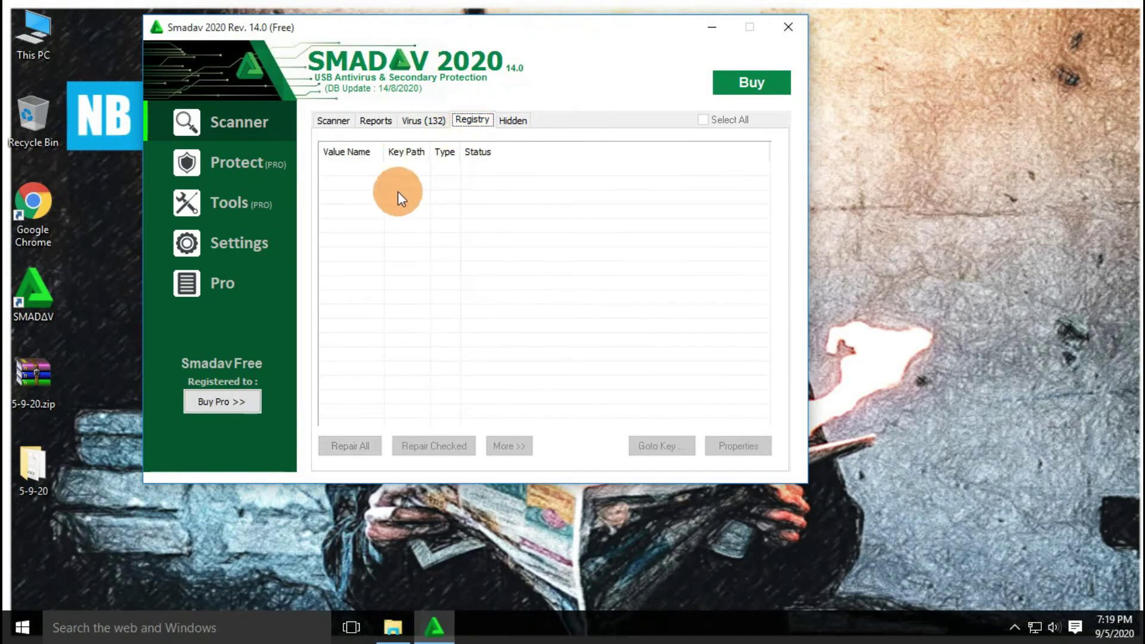
click(524, 124)
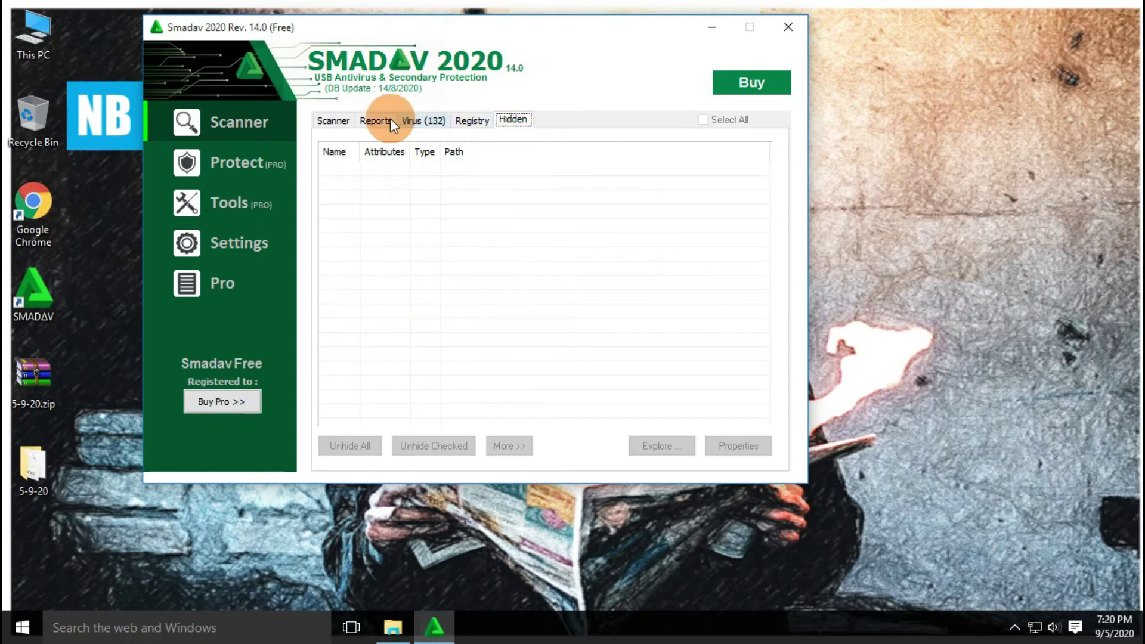
click(371, 120)
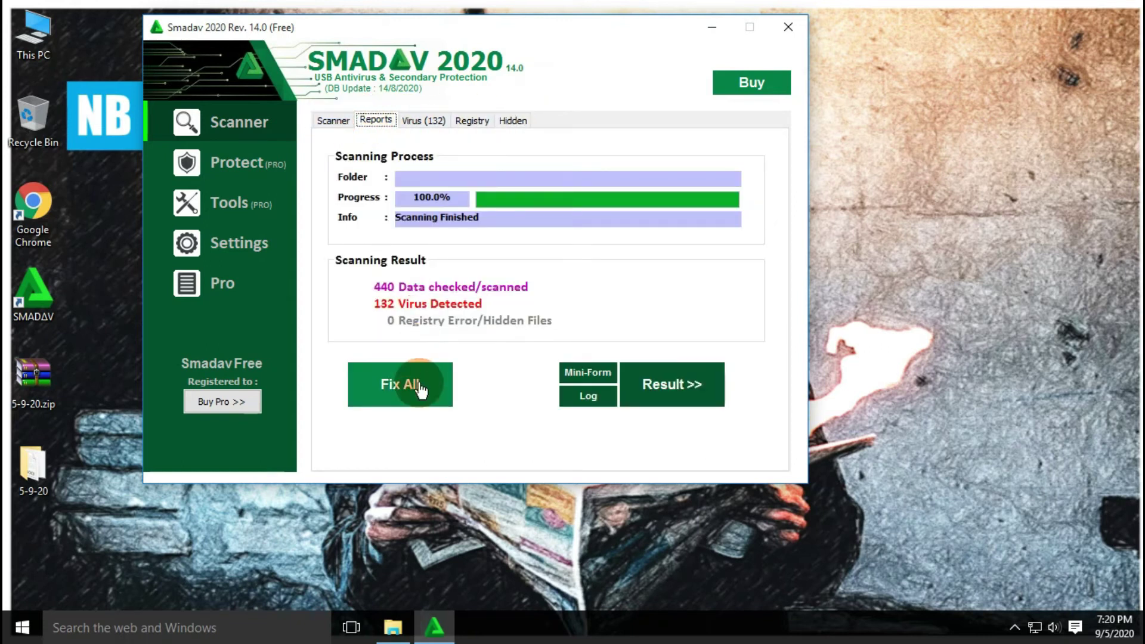
click(457, 121)
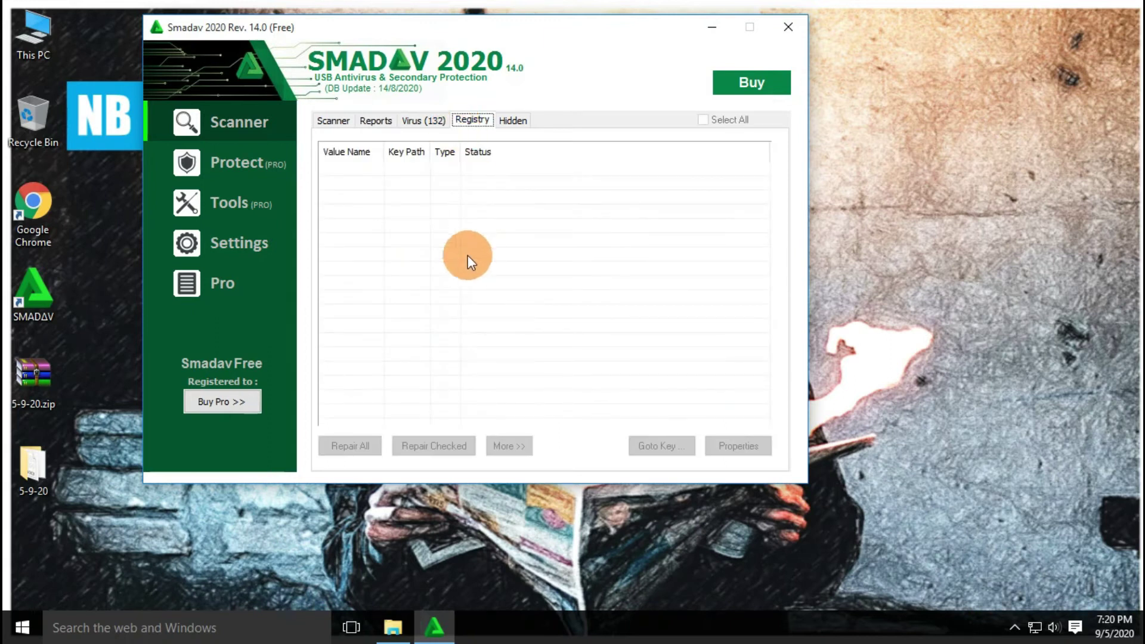
click(508, 121)
click(430, 123)
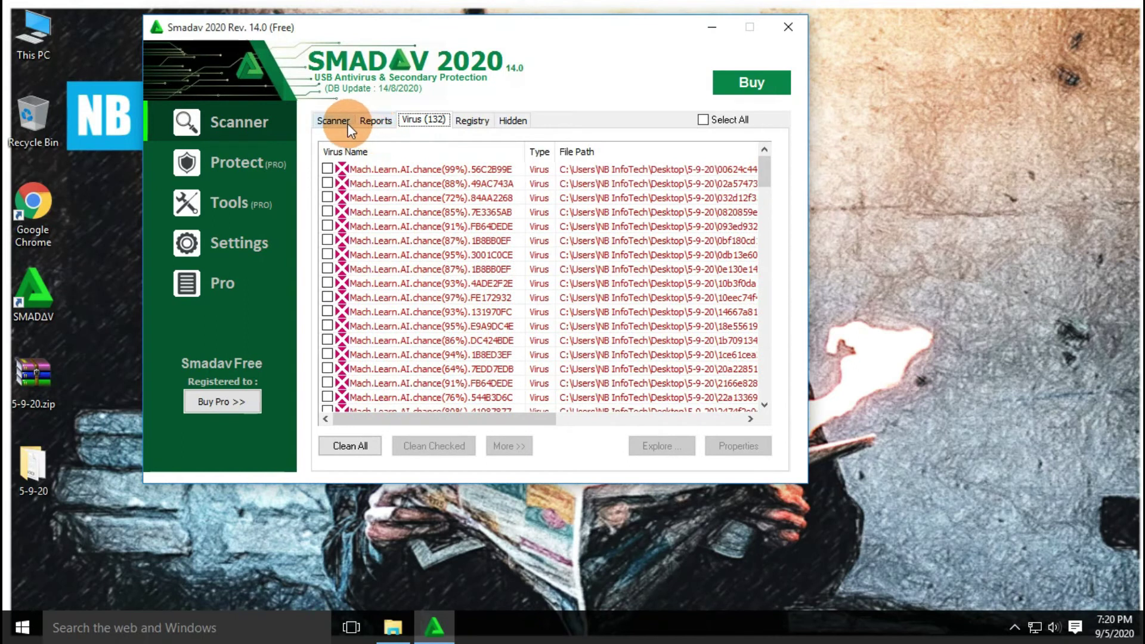
click(704, 121)
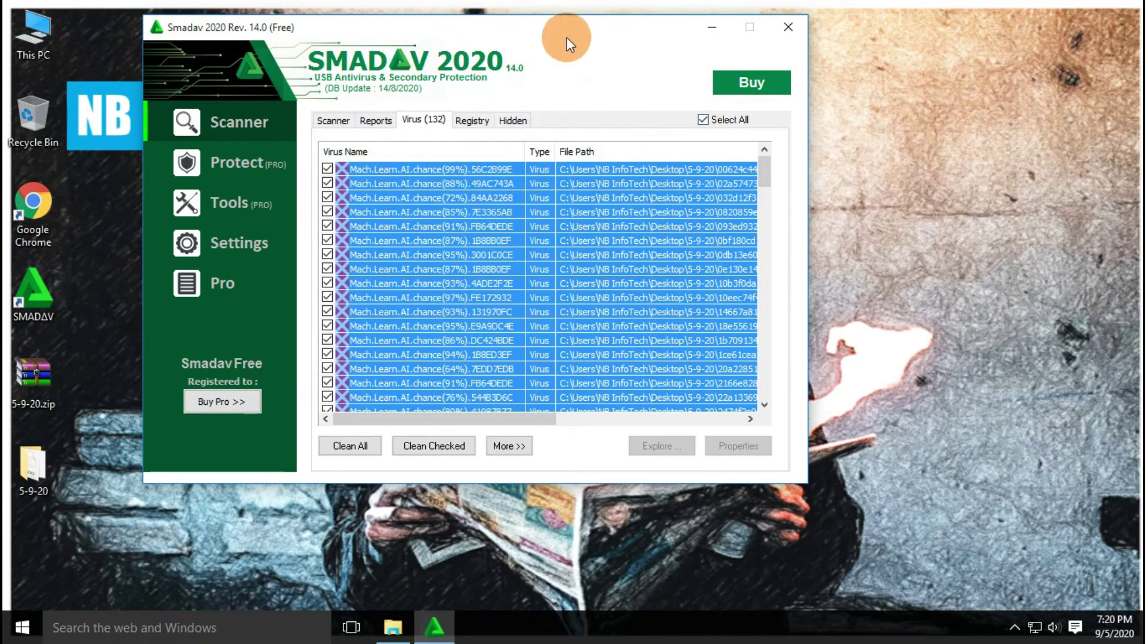
drag(567, 35, 657, 50)
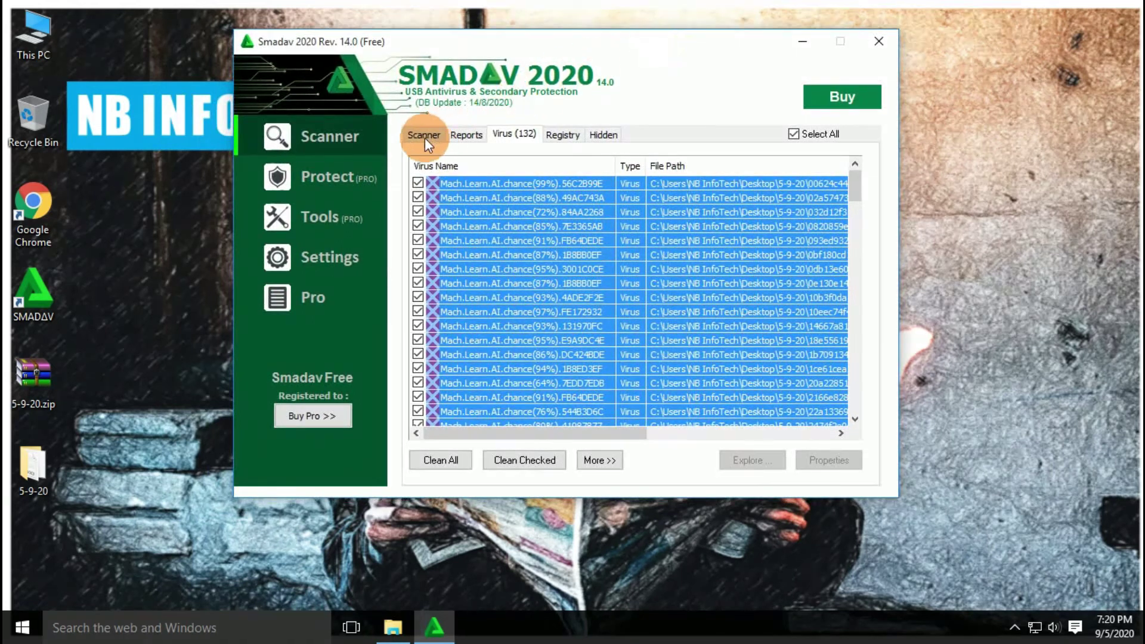
Step: Run Fix All from the scan report to clean the 132 viruses
click(425, 137)
click(470, 134)
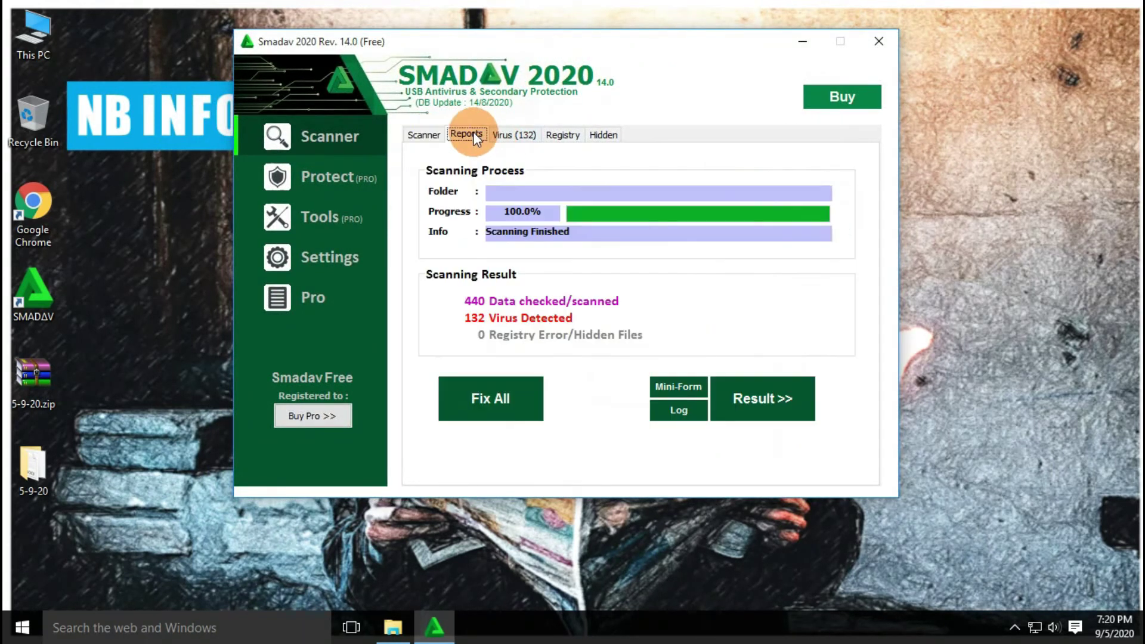
click(497, 407)
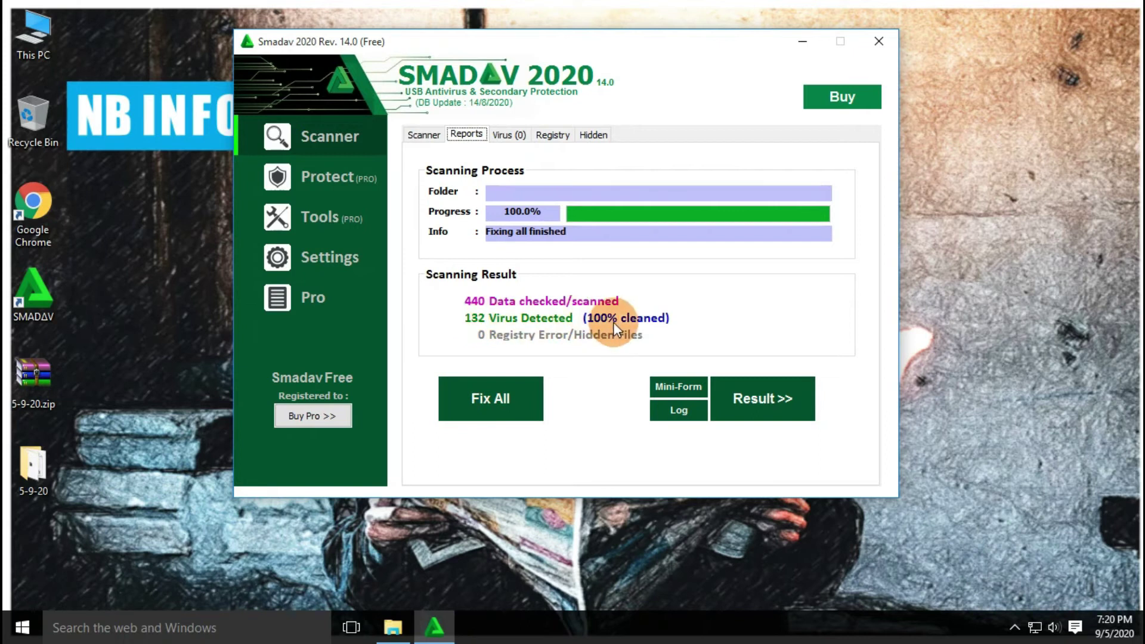
click(767, 234)
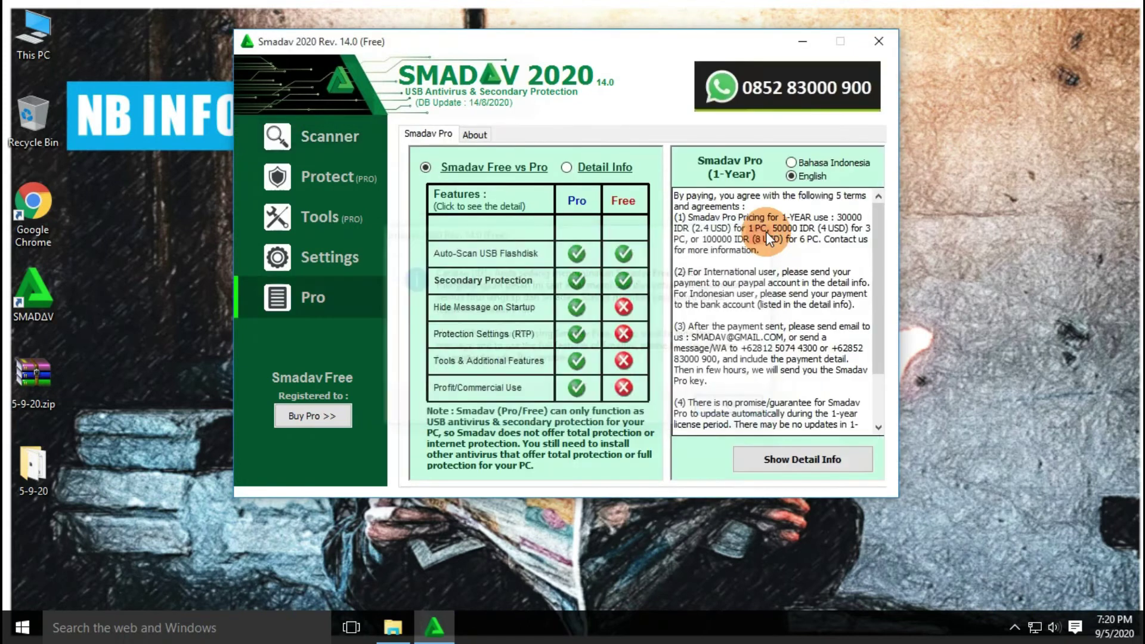
Step: Confirm the virus list now shows Virus (0) after cleaning
click(328, 151)
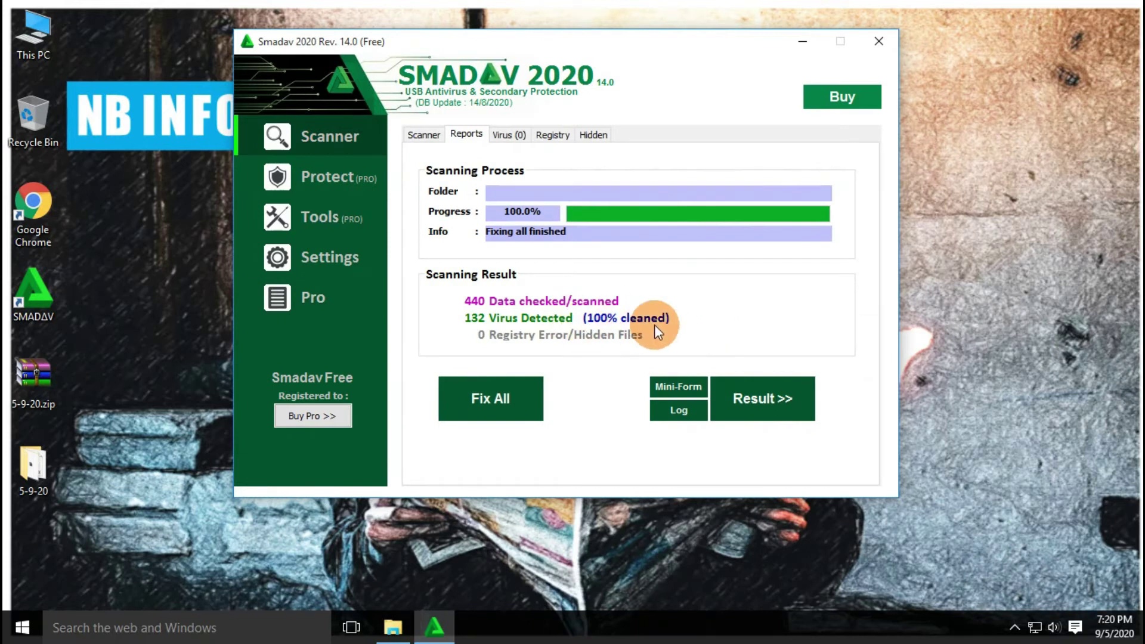
click(743, 399)
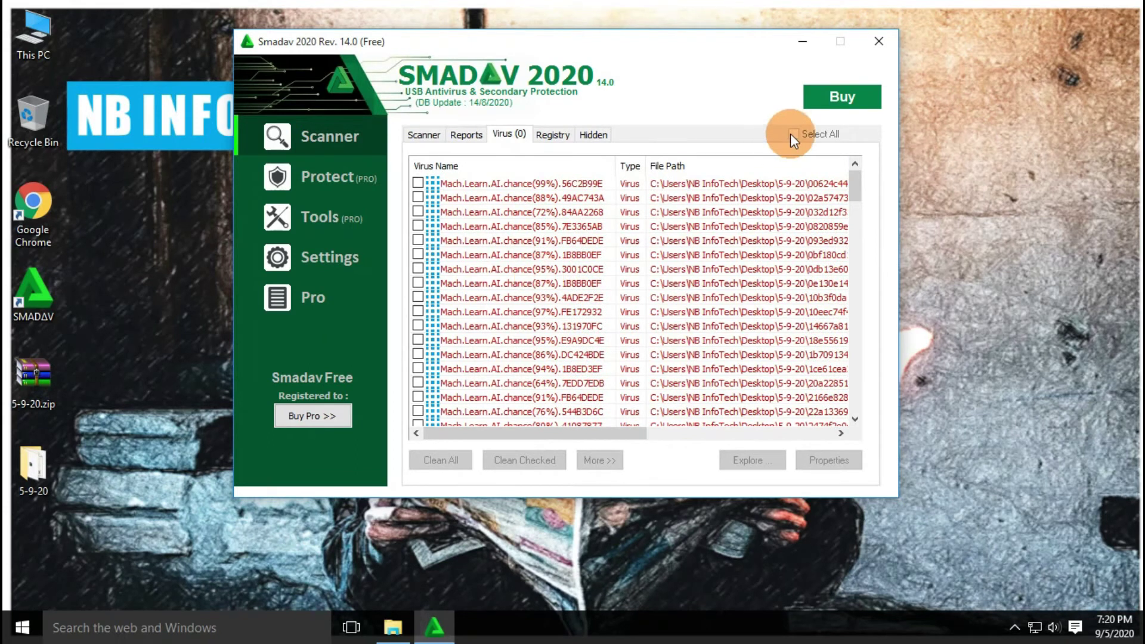
click(453, 205)
key(ctrl+a)
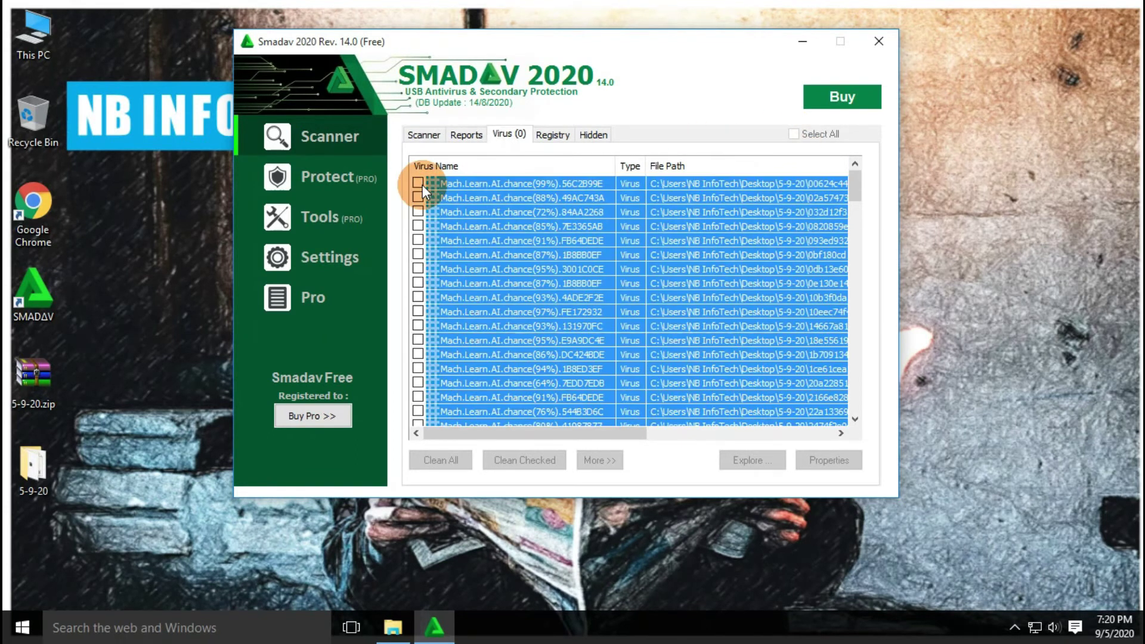
click(570, 229)
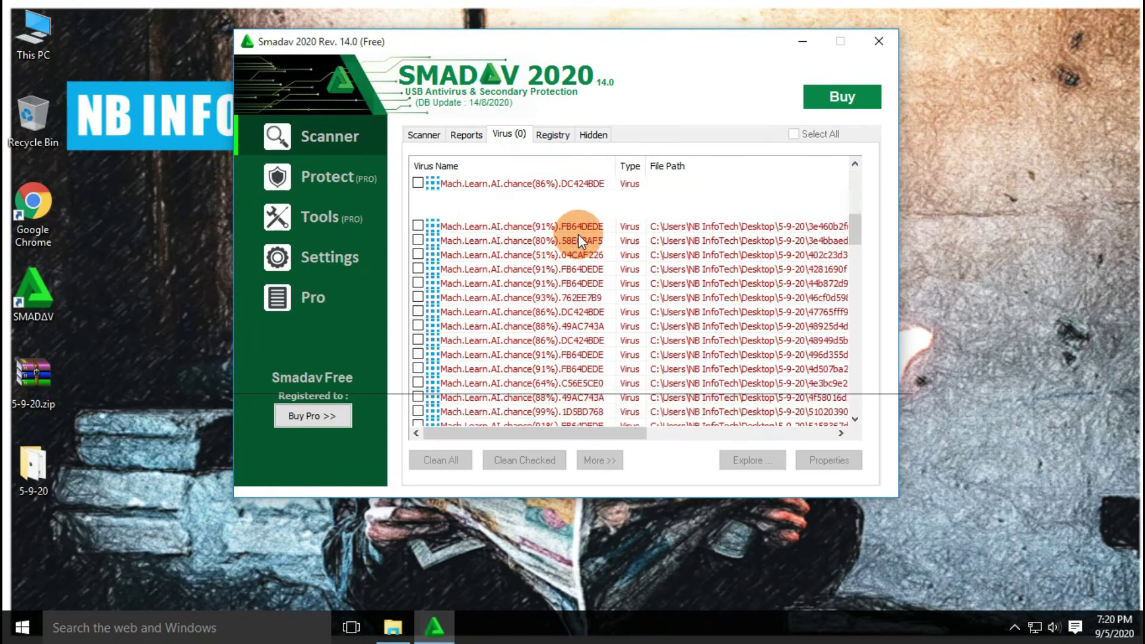
Step: Scroll through the Scanner folder tree, then close Smadav 2020
click(426, 137)
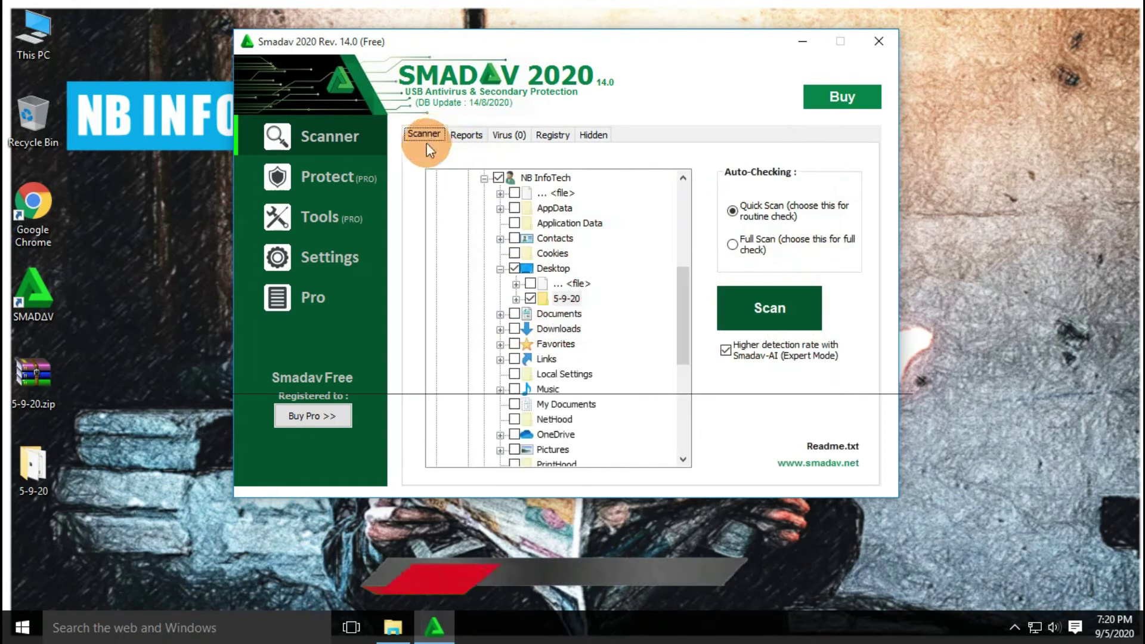
drag(681, 325, 680, 241)
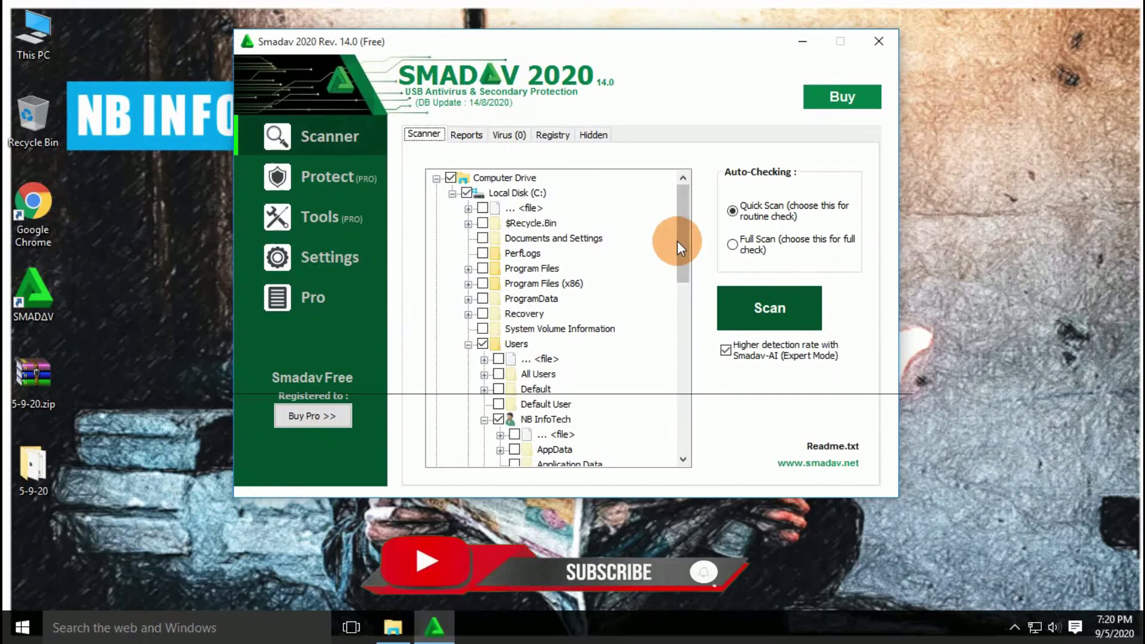
scroll(678, 241, down, 9)
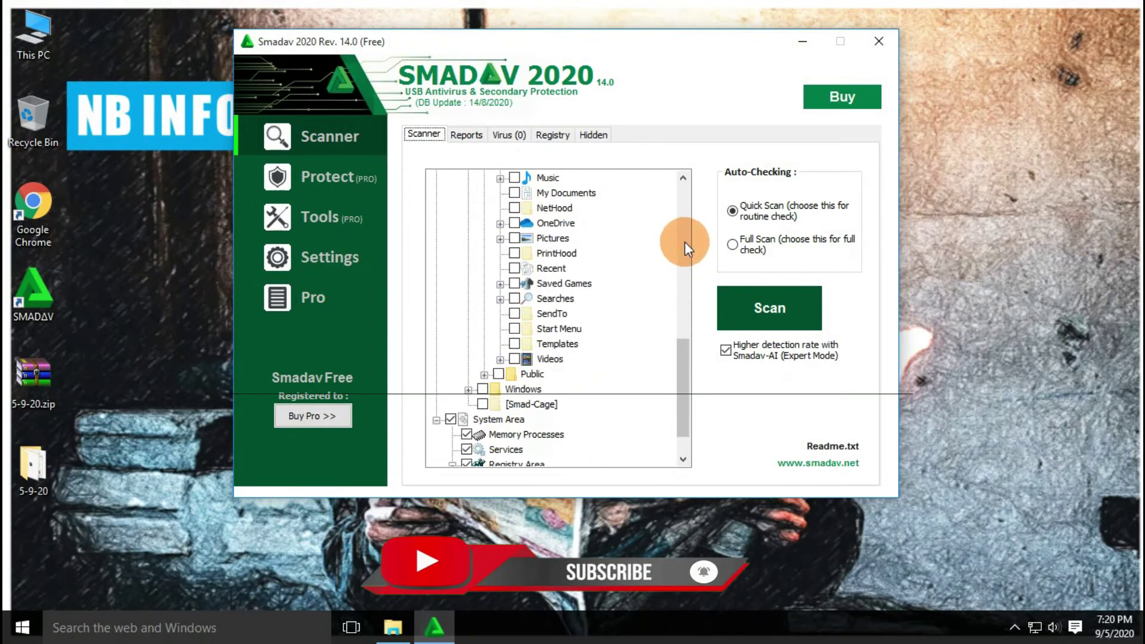
scroll(685, 242, up, 9)
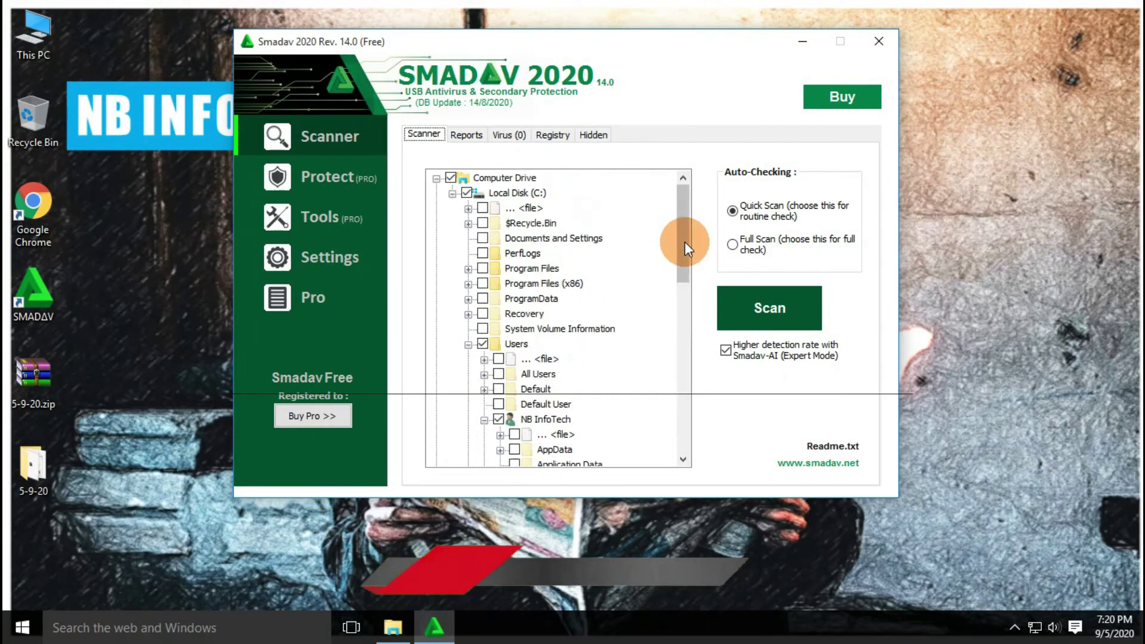
click(883, 44)
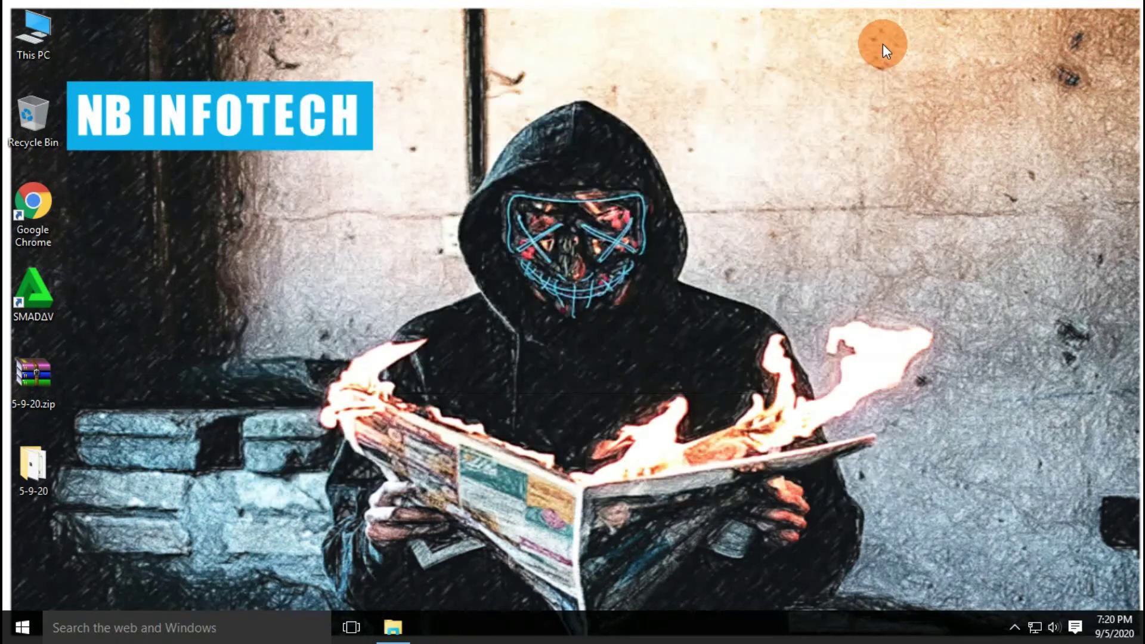
Step: Refresh the desktop twice from its context menu
right_click(797, 70)
click(829, 124)
right_click(830, 124)
click(833, 171)
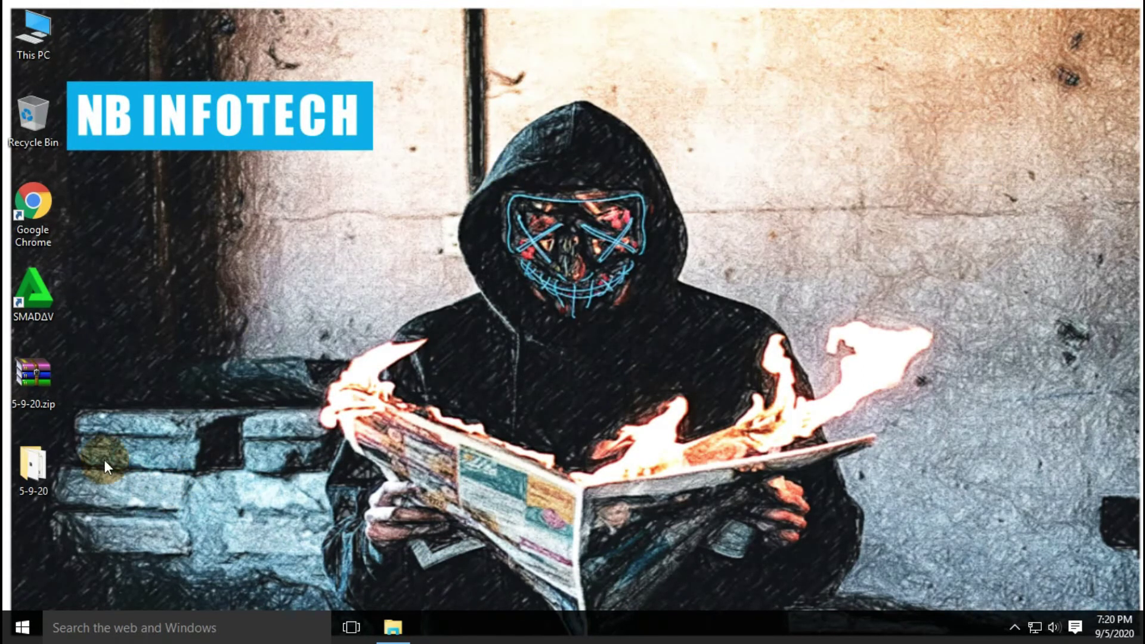
Step: Open the 5-9-20 folder and scroll through its 166 remaining files
double_click(35, 470)
scroll(467, 291, down, 14)
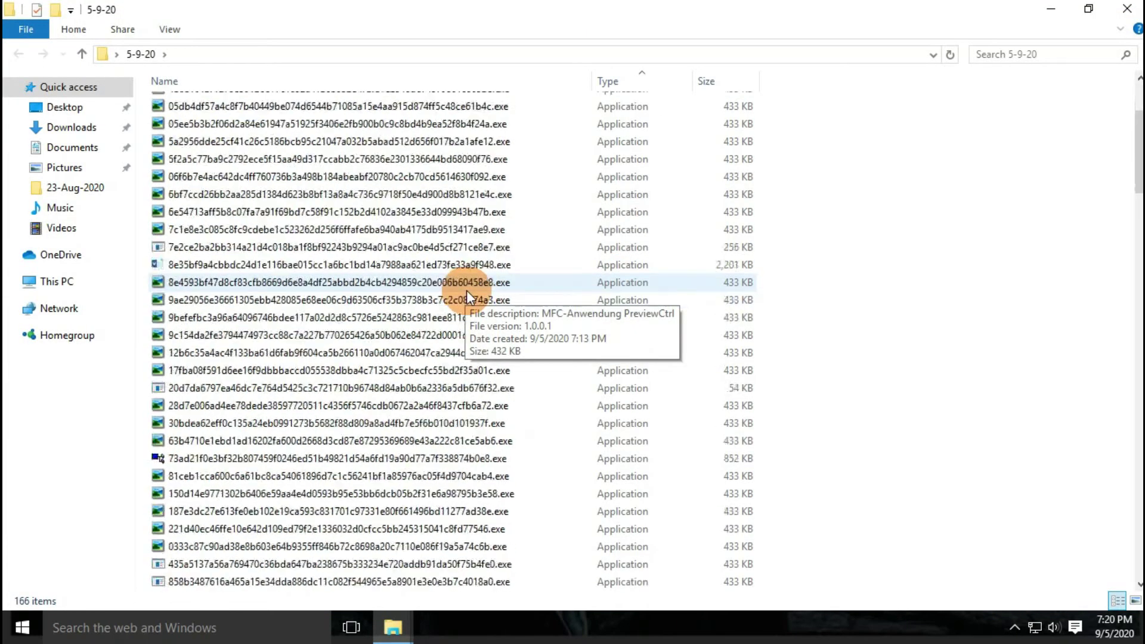
scroll(471, 288, down, 15)
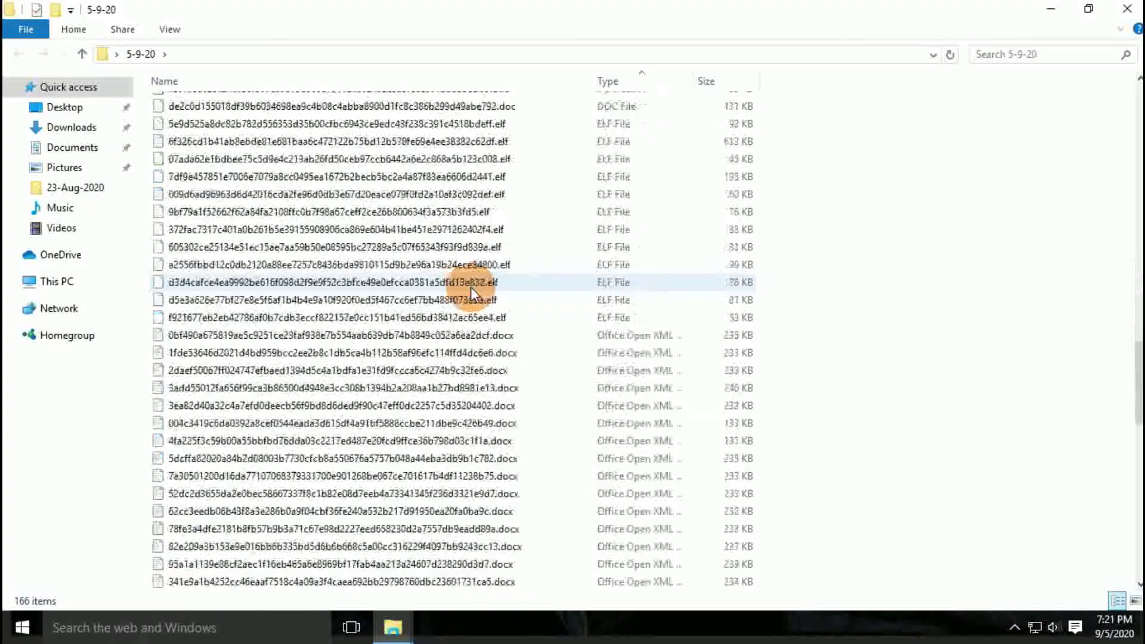
scroll(471, 287, down, 7)
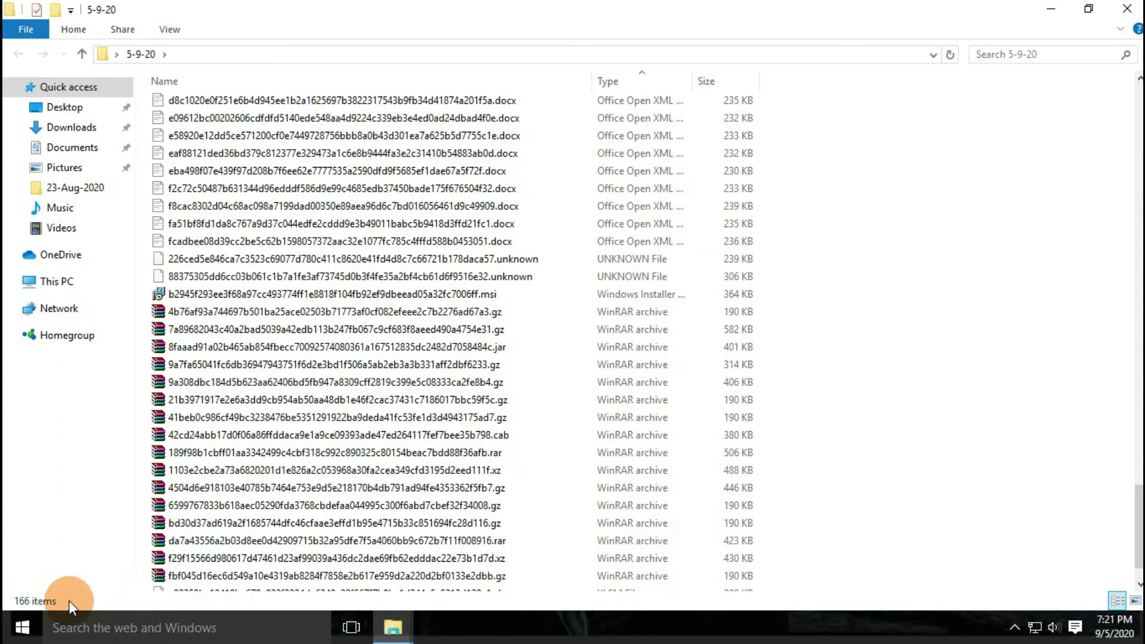
scroll(597, 298, down, 1)
Step: Restore the Explorer window, select an archive file, and peek at the hidden tray icons
click(1089, 9)
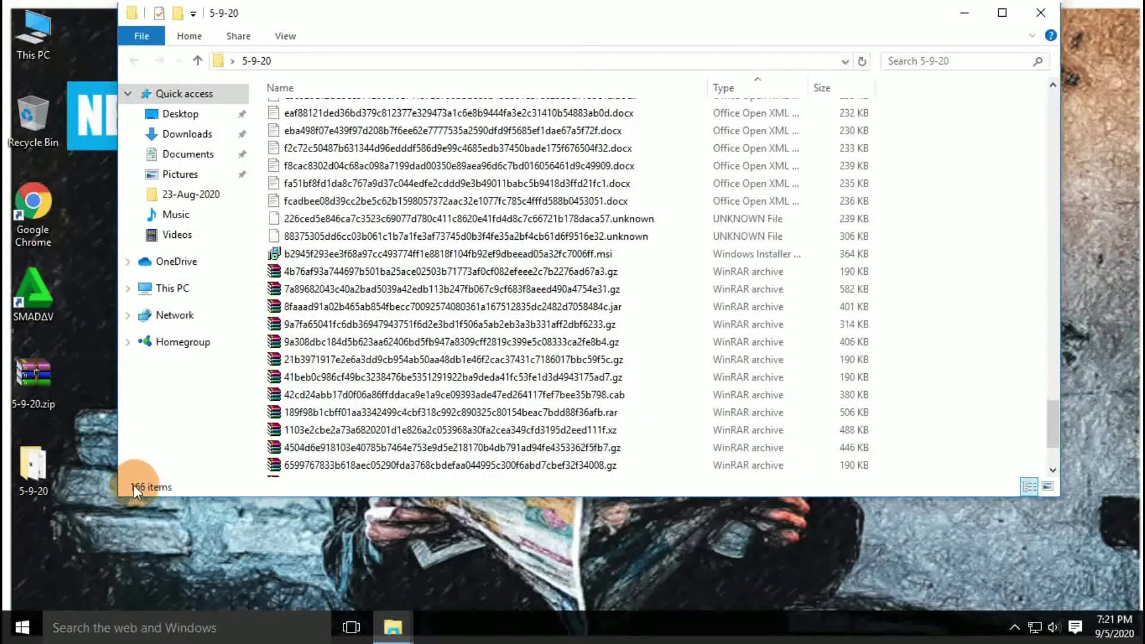
click(454, 271)
scroll(524, 291, down, 2)
scroll(525, 286, up, 15)
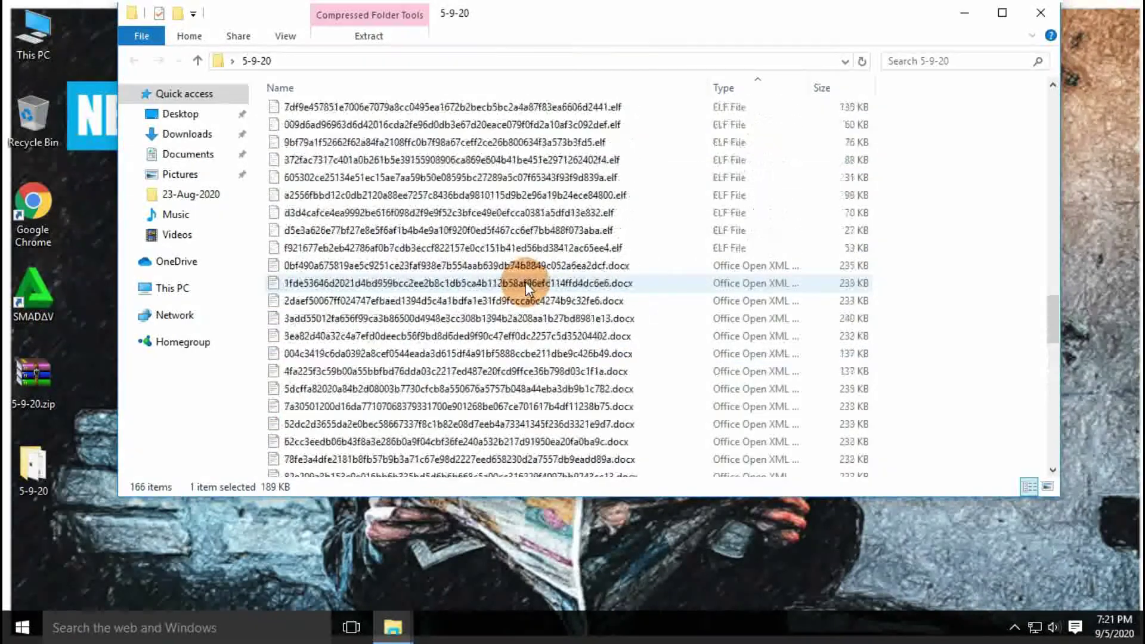
scroll(525, 281, up, 15)
click(1014, 626)
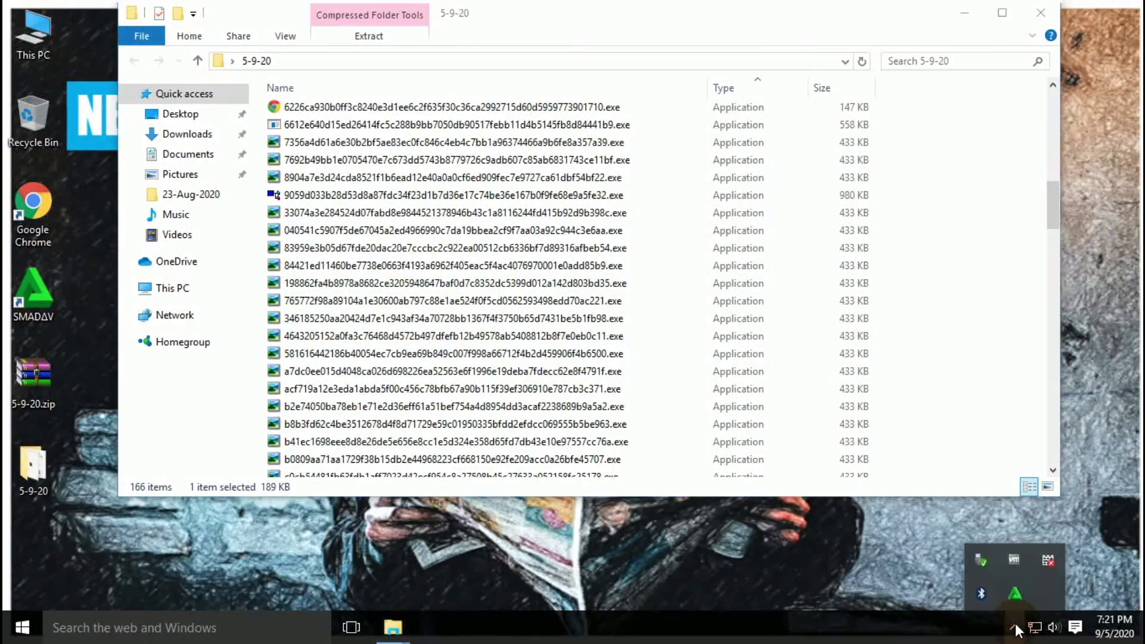
click(839, 518)
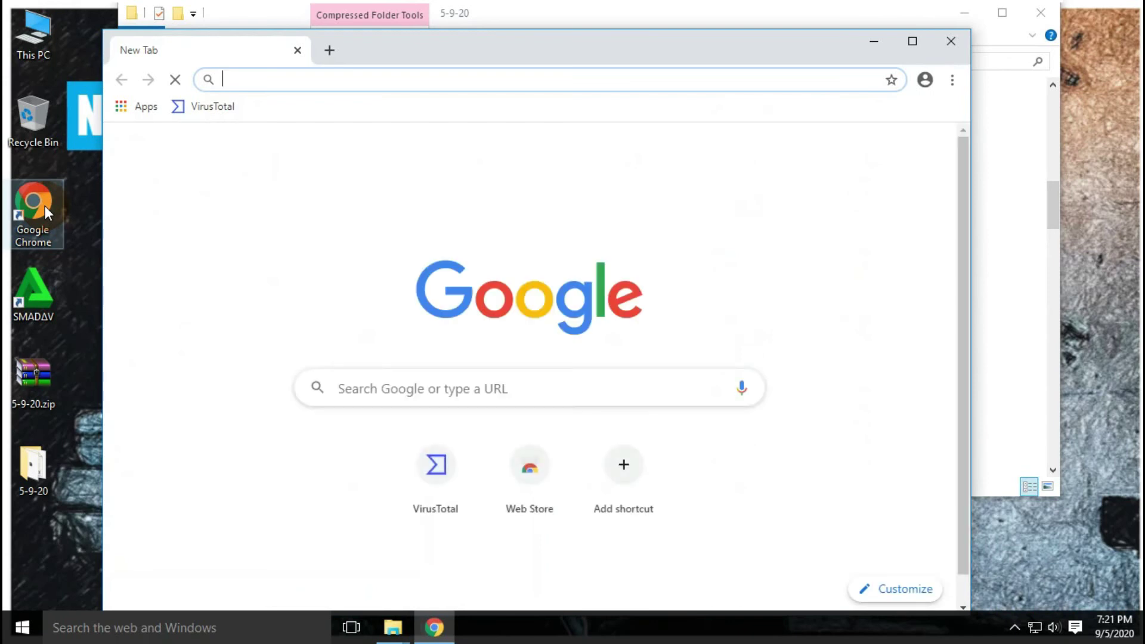
Step: Open VirusTotal and upload the first sample from Desktop\5-9-20
click(220, 110)
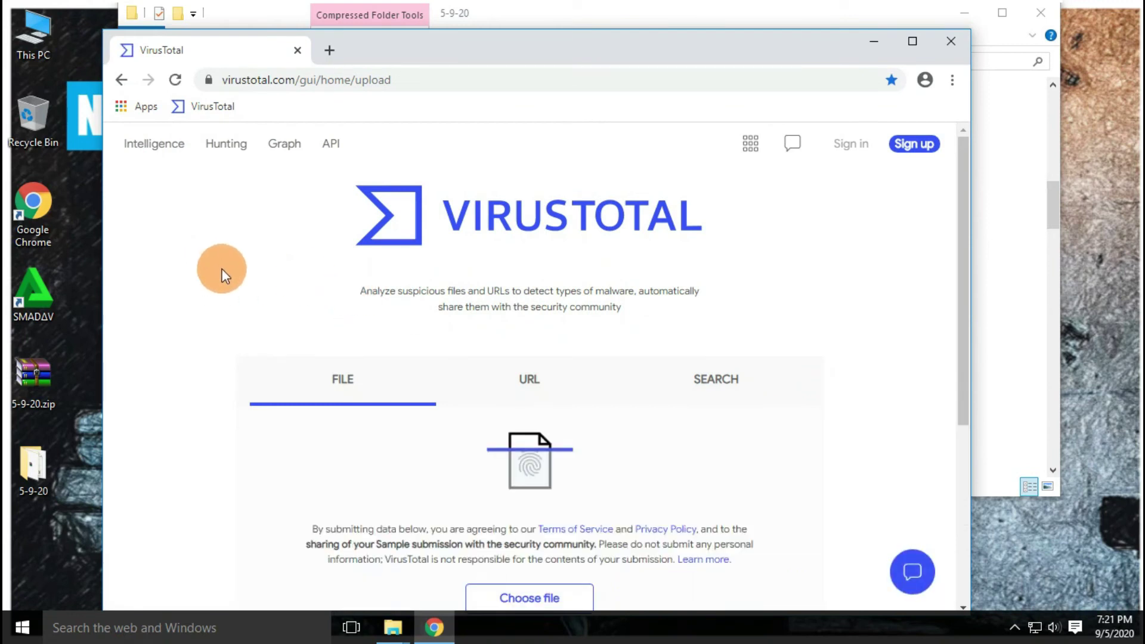
scroll(220, 268, down, 5)
scroll(221, 269, up, 3)
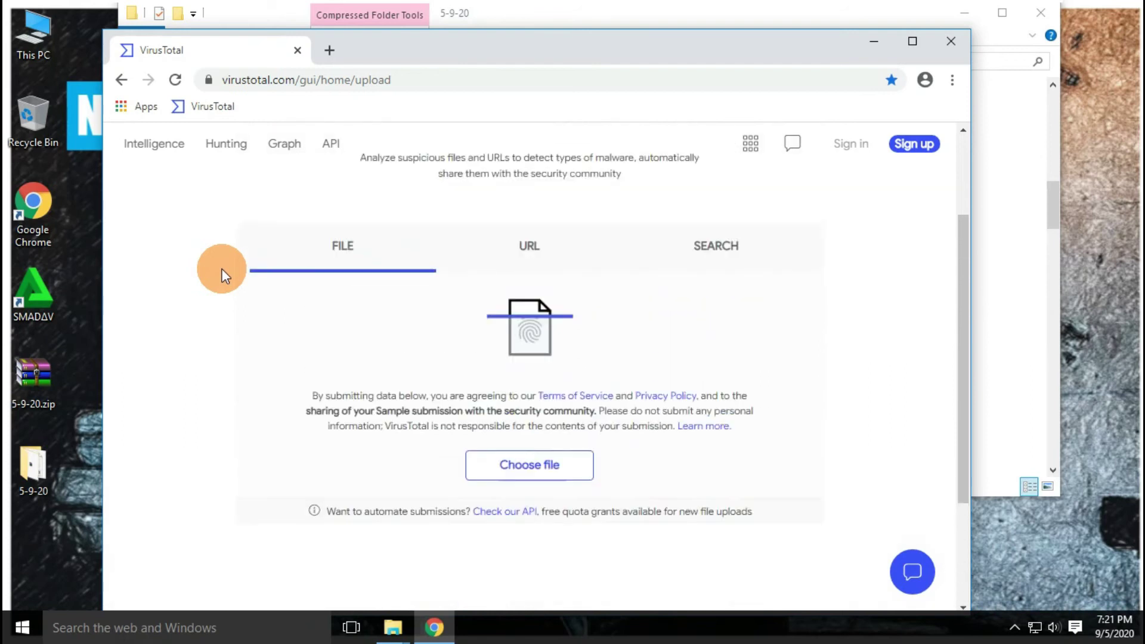
click(524, 473)
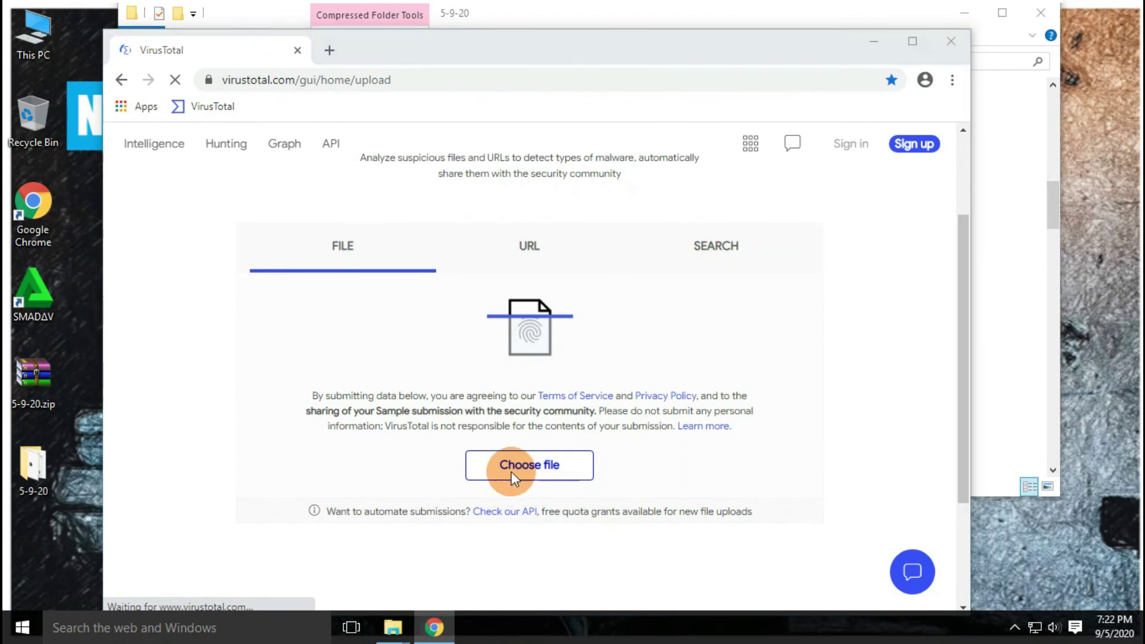
double_click(389, 231)
double_click(298, 147)
double_click(464, 145)
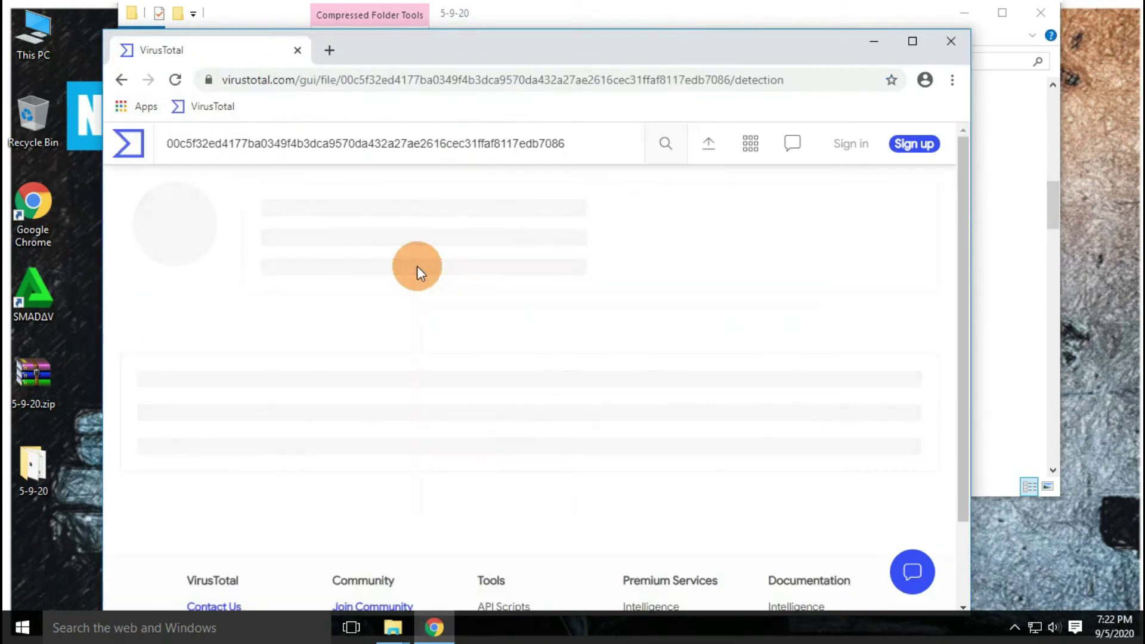
Step: Maximize the browser and review the 432 KB executable's 20/69 detection list
drag(285, 206, 428, 205)
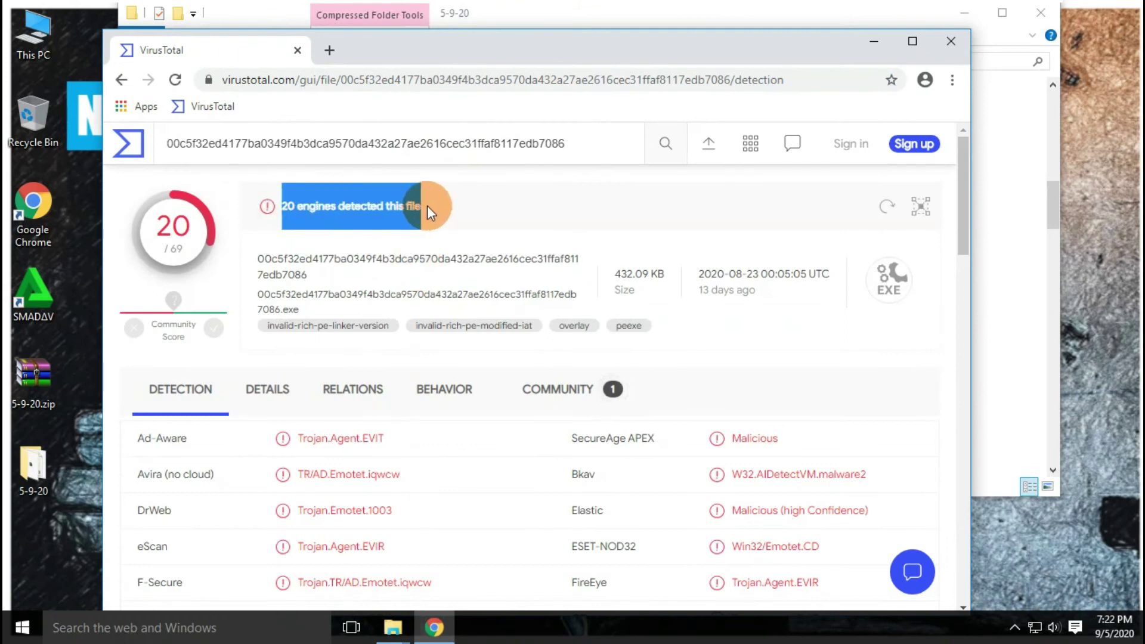
scroll(535, 246, down, 5)
scroll(535, 245, down, 4)
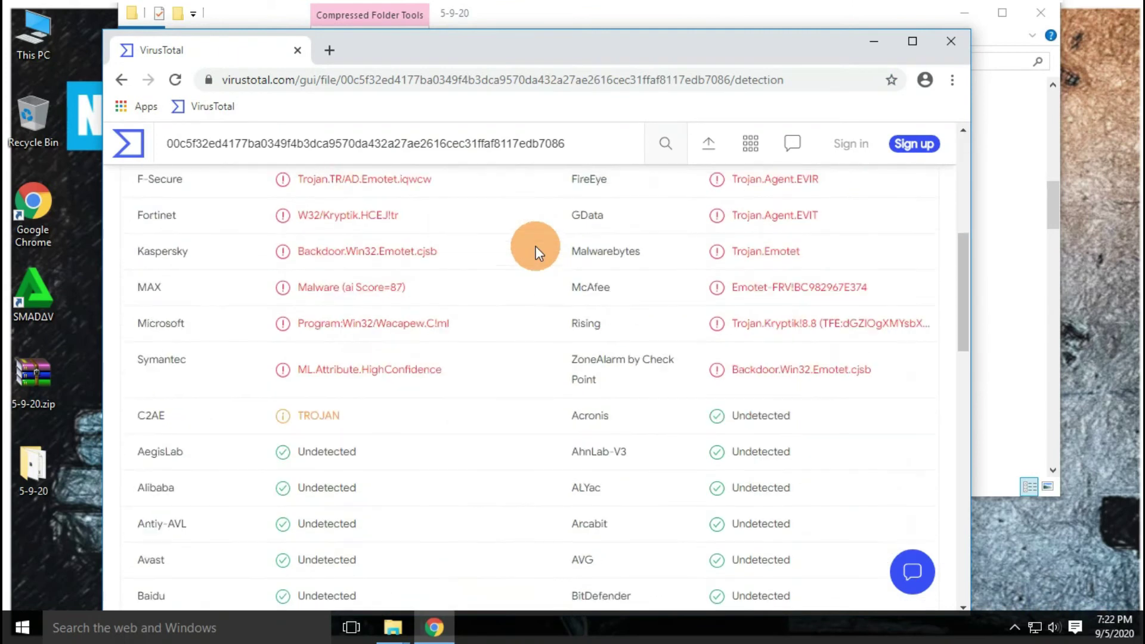
click(913, 41)
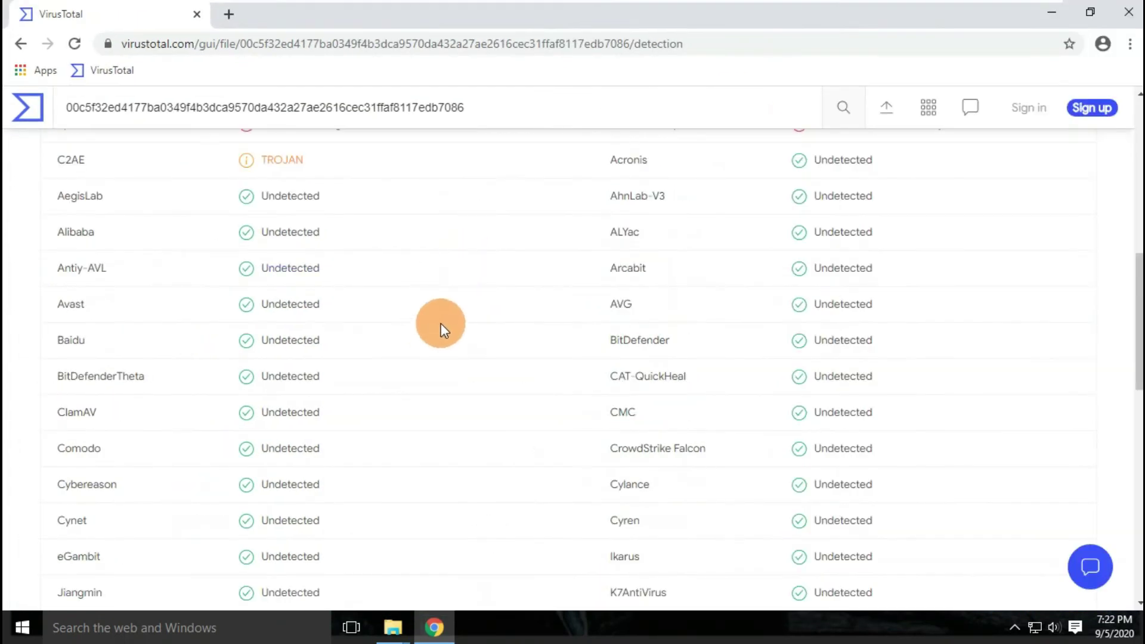
scroll(443, 323, down, 5)
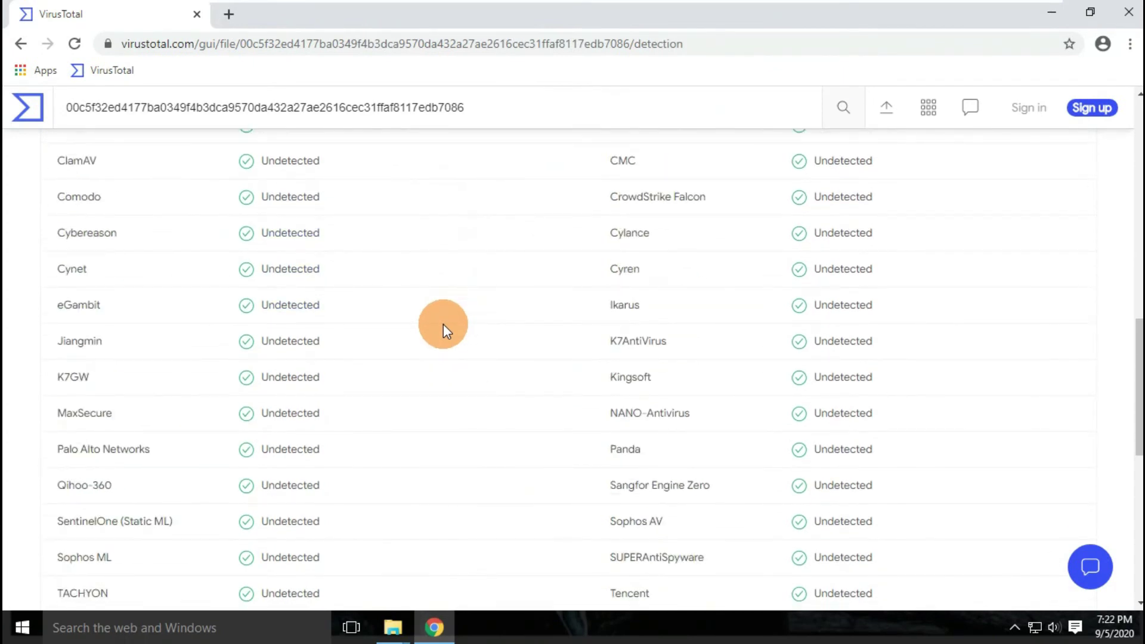
scroll(443, 324, down, 4)
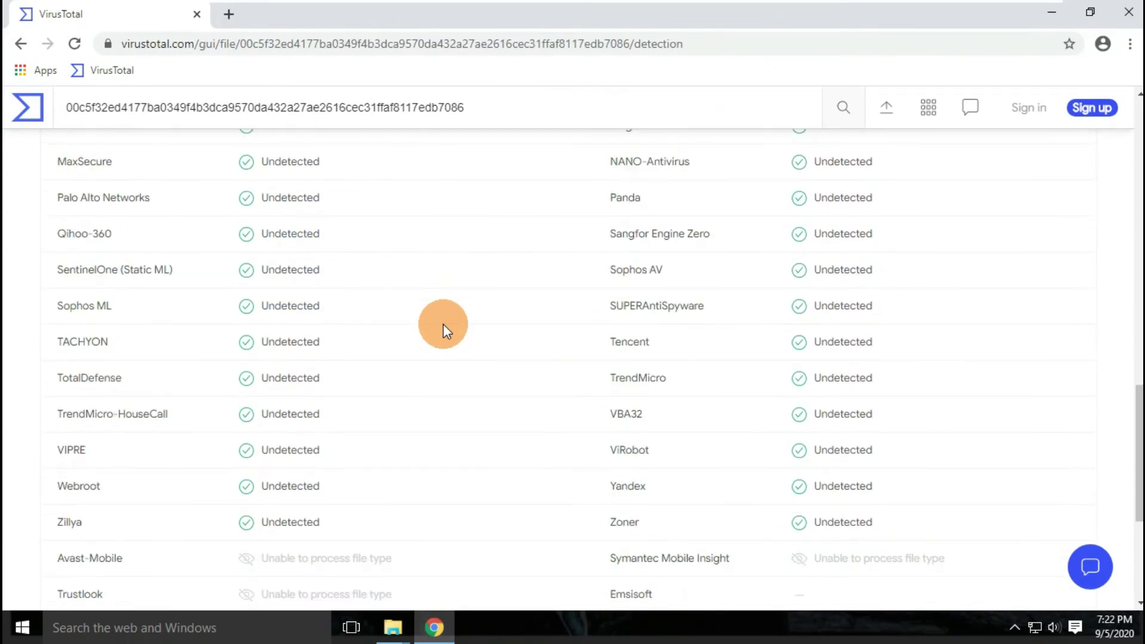
scroll(443, 324, down, 3)
scroll(443, 324, down, 1)
scroll(442, 324, up, 2)
scroll(443, 324, up, 1)
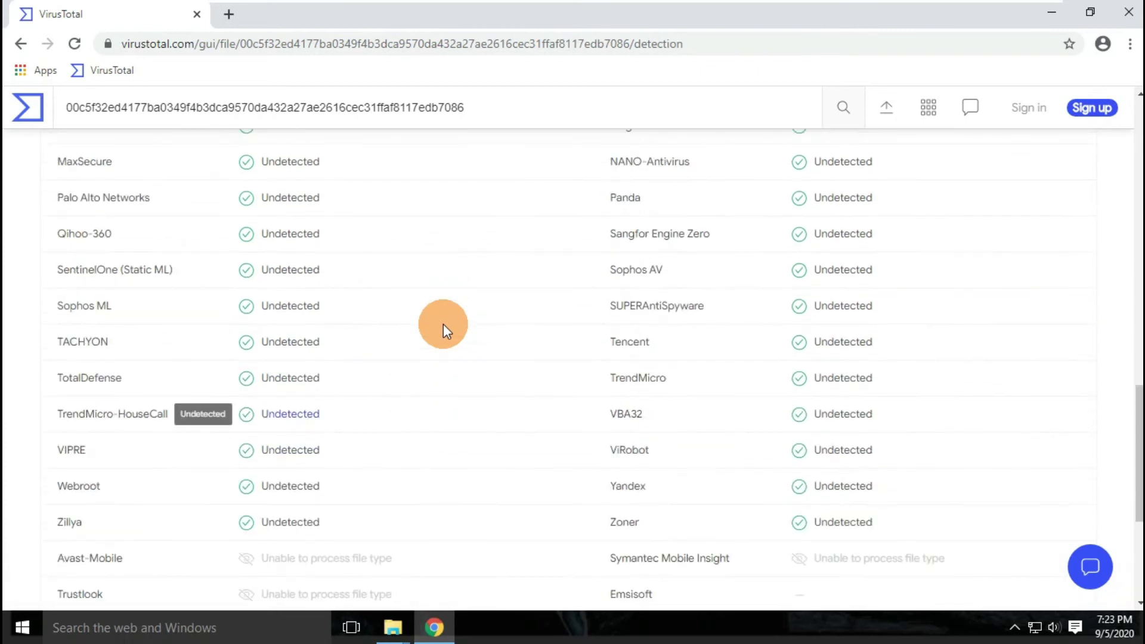
scroll(443, 324, up, 15)
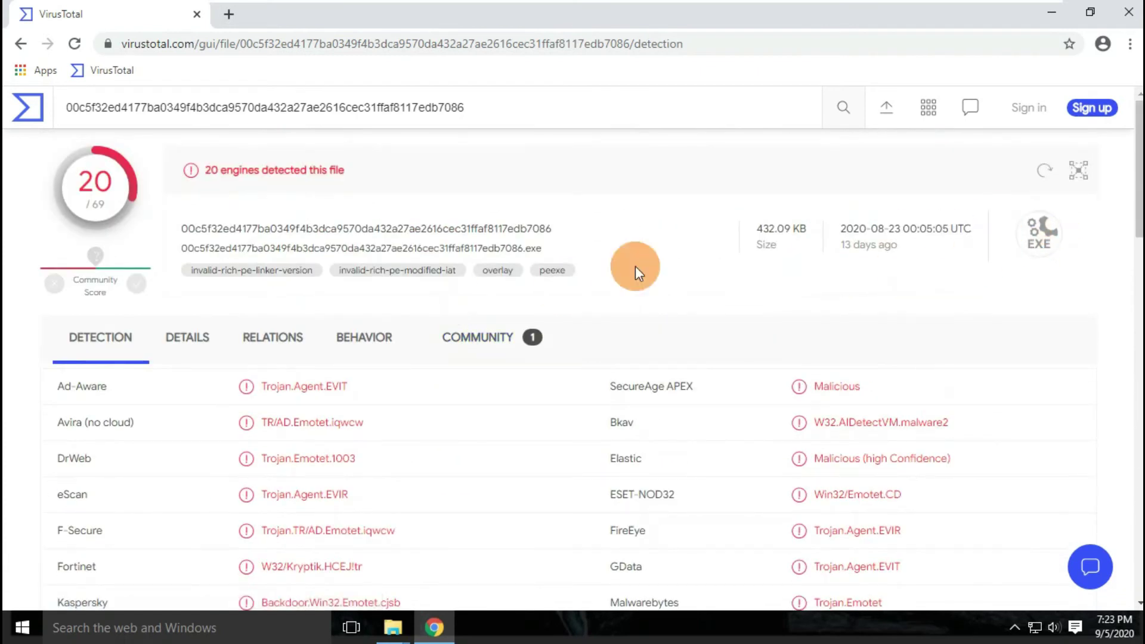
Step: Upload the APK sample from folder 5-9-20 to VirusTotal
click(887, 108)
click(641, 459)
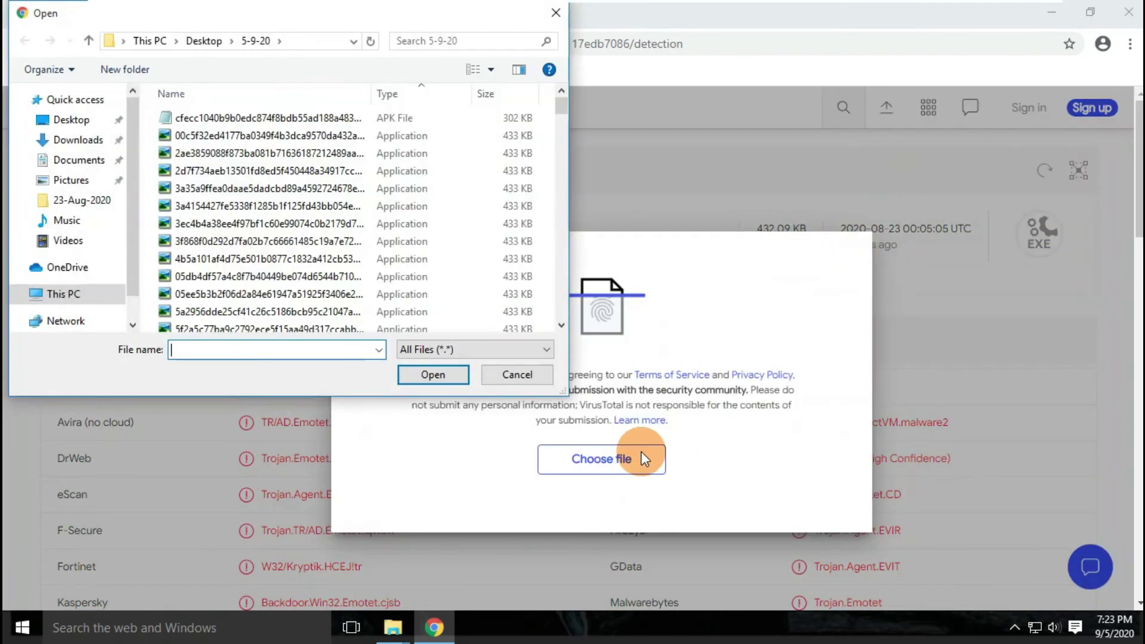
click(262, 119)
click(433, 374)
Step: Review the APK's 31-of-62 detection results, then begin another upload
drag(204, 170, 343, 171)
click(567, 268)
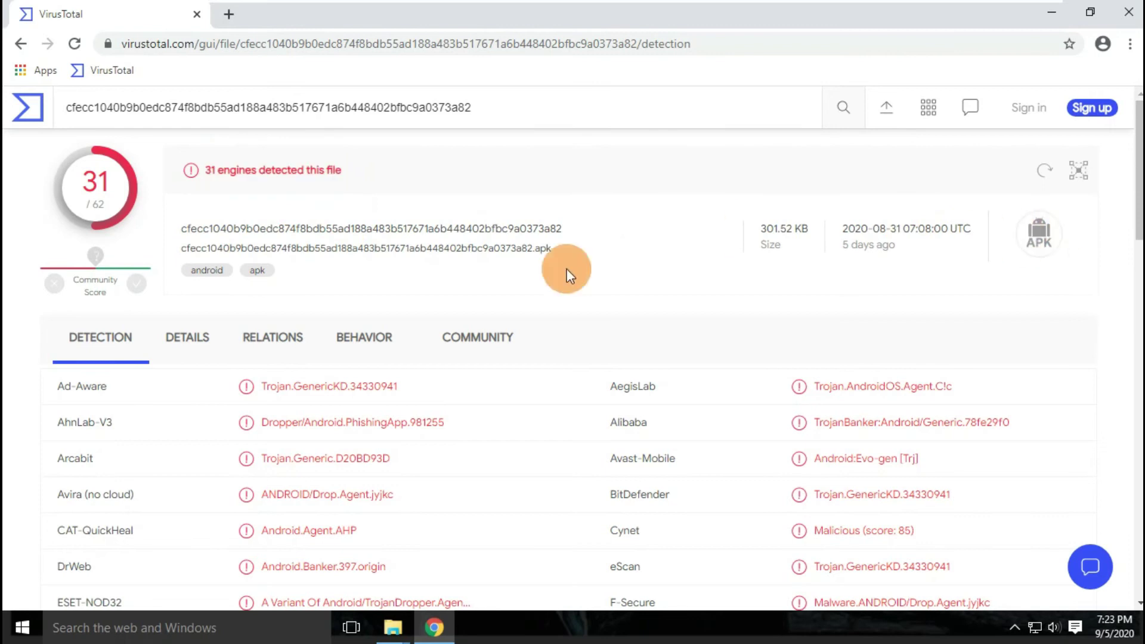
scroll(605, 285, down, 5)
scroll(605, 284, up, 2)
scroll(604, 285, down, 5)
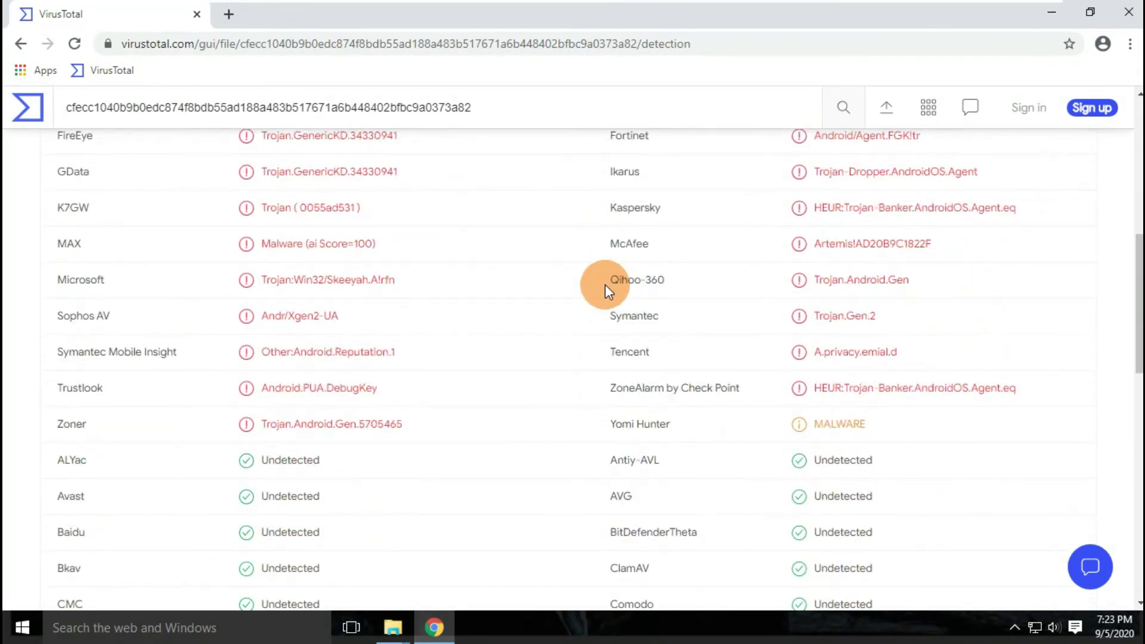
scroll(605, 284, down, 2)
scroll(605, 285, down, 3)
scroll(605, 285, down, 8)
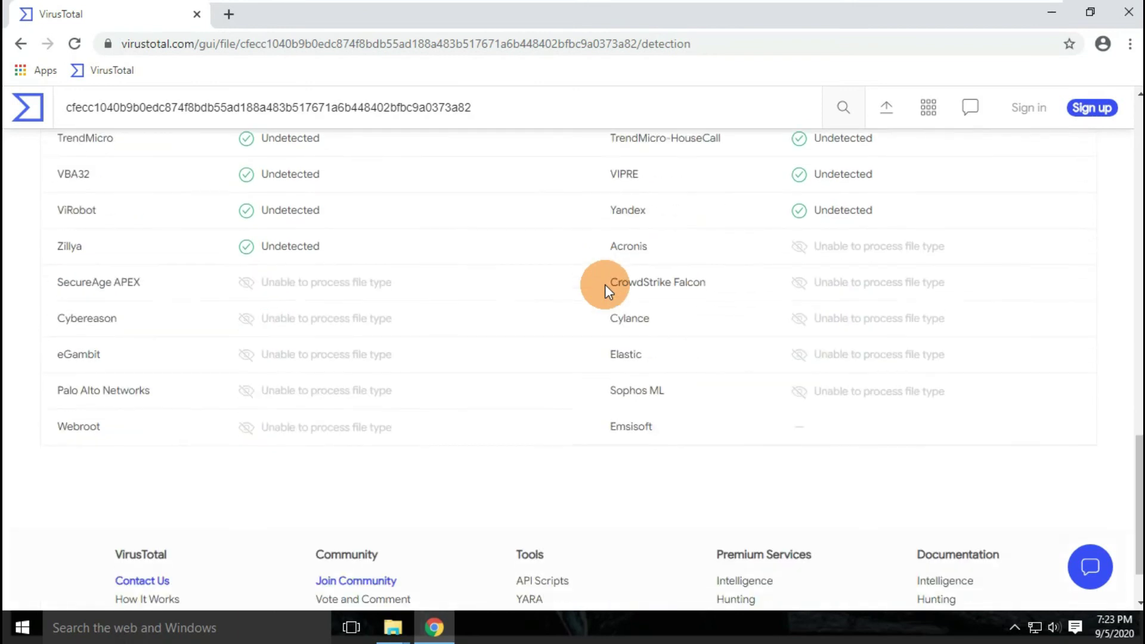
scroll(605, 284, up, 20)
click(886, 109)
scroll(345, 169, down, 3)
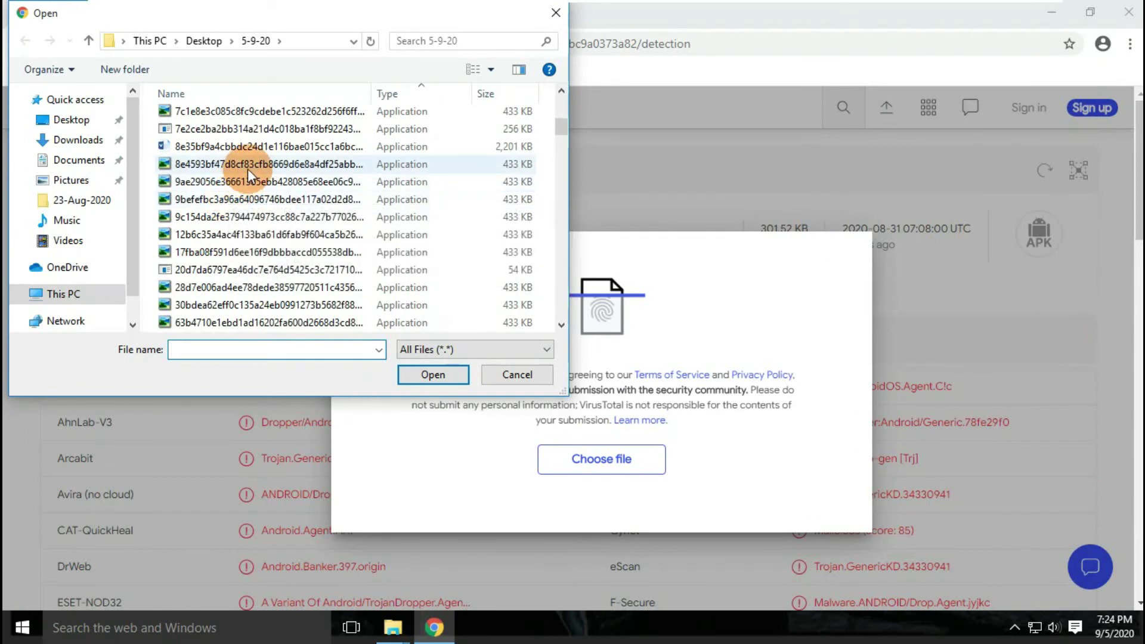
Step: Upload the 9ae29056 executable and scroll through its 49-of-69 detection list
click(260, 180)
click(425, 377)
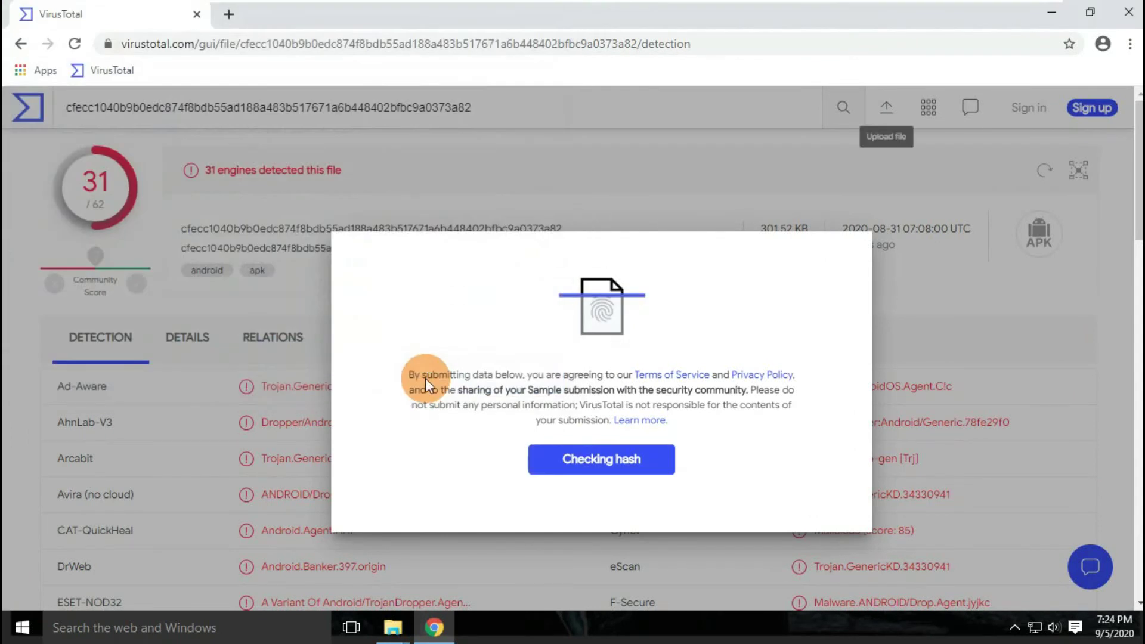
drag(192, 170, 381, 170)
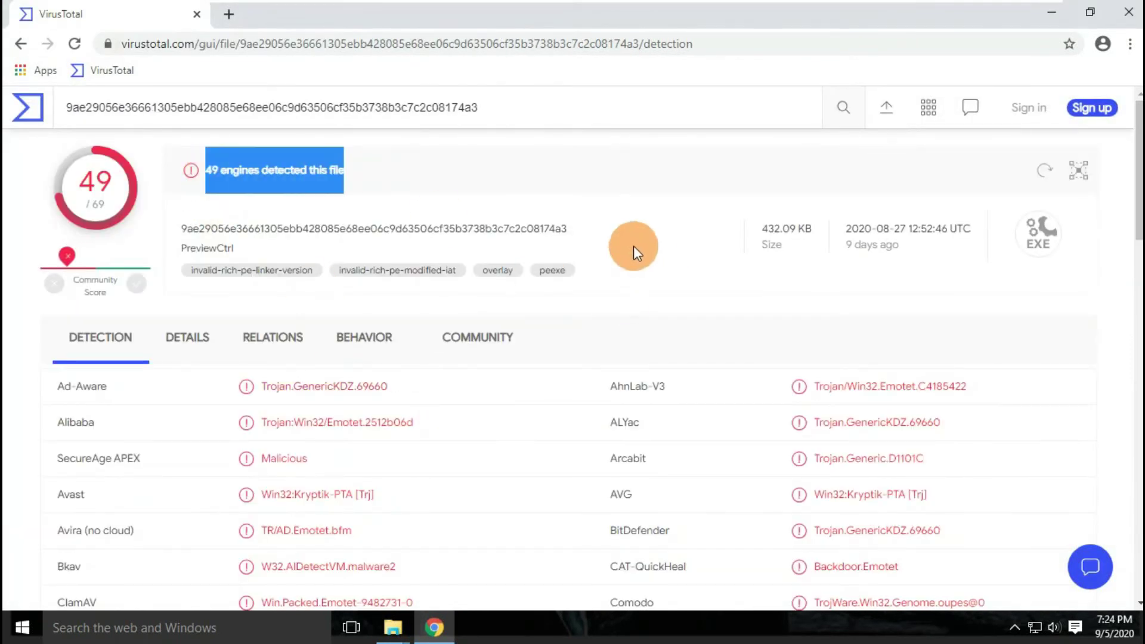
scroll(117, 244, down, 3)
drag(611, 218, 666, 219)
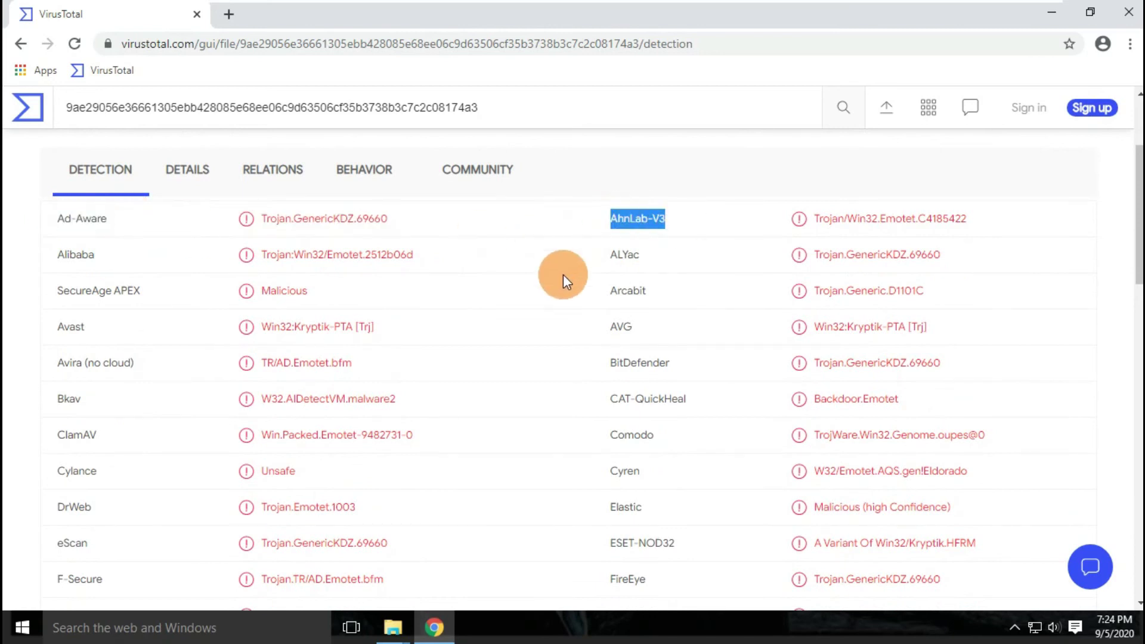
scroll(563, 274, down, 10)
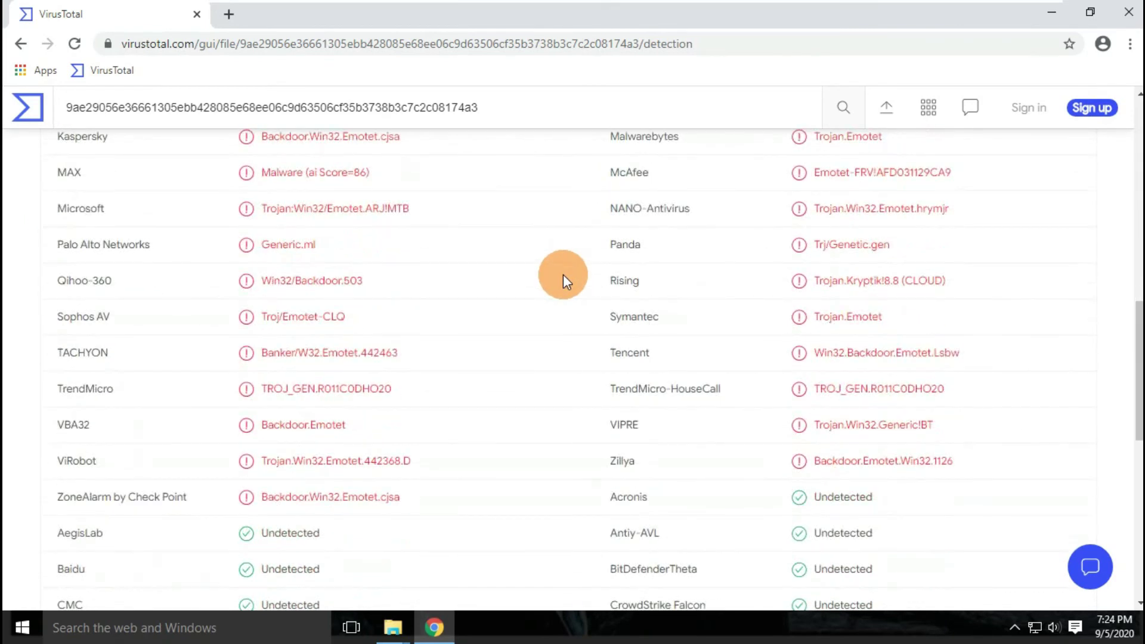
scroll(563, 275, down, 3)
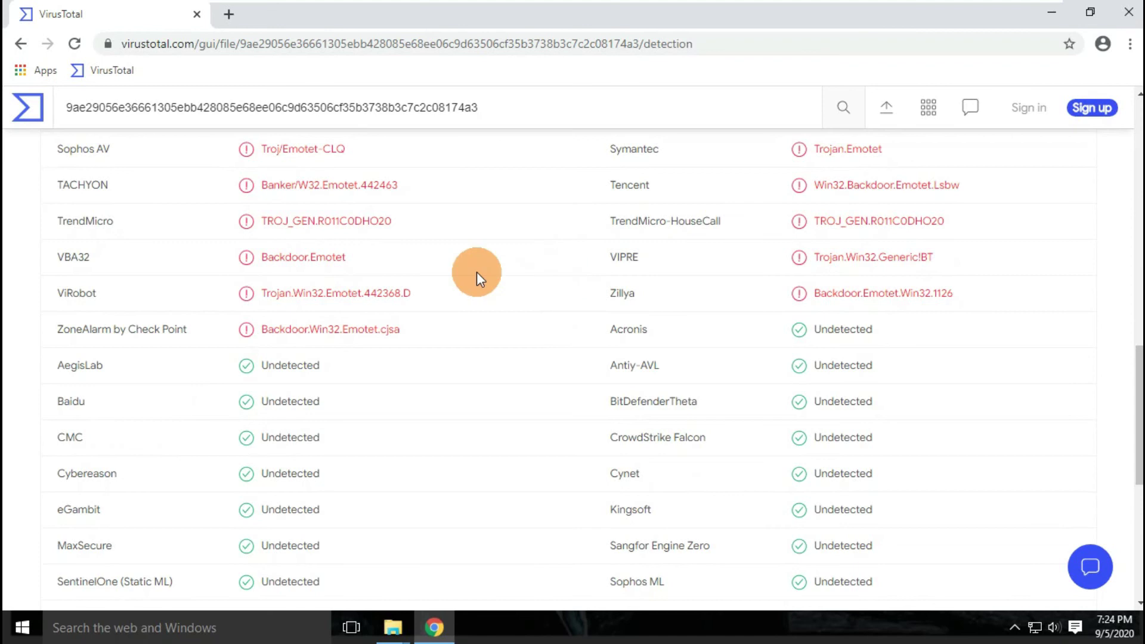
scroll(477, 272, down, 7)
scroll(477, 272, up, 20)
Step: Upload the bd30d37 WinRAR archive sample to VirusTotal for scanning
click(900, 123)
click(591, 459)
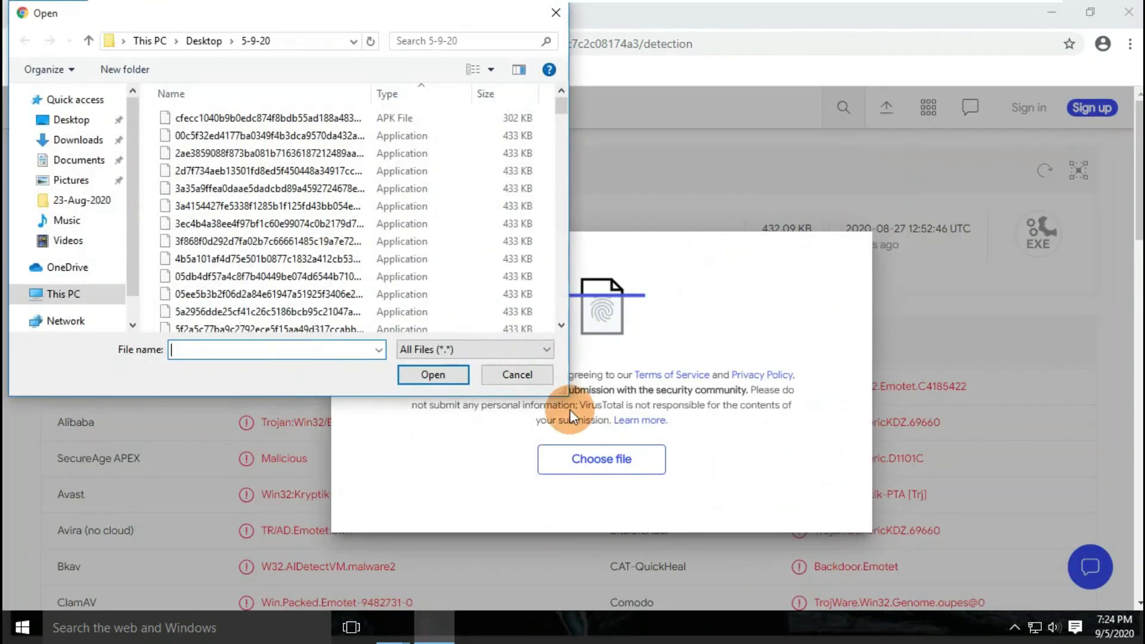
scroll(322, 256, down, 15)
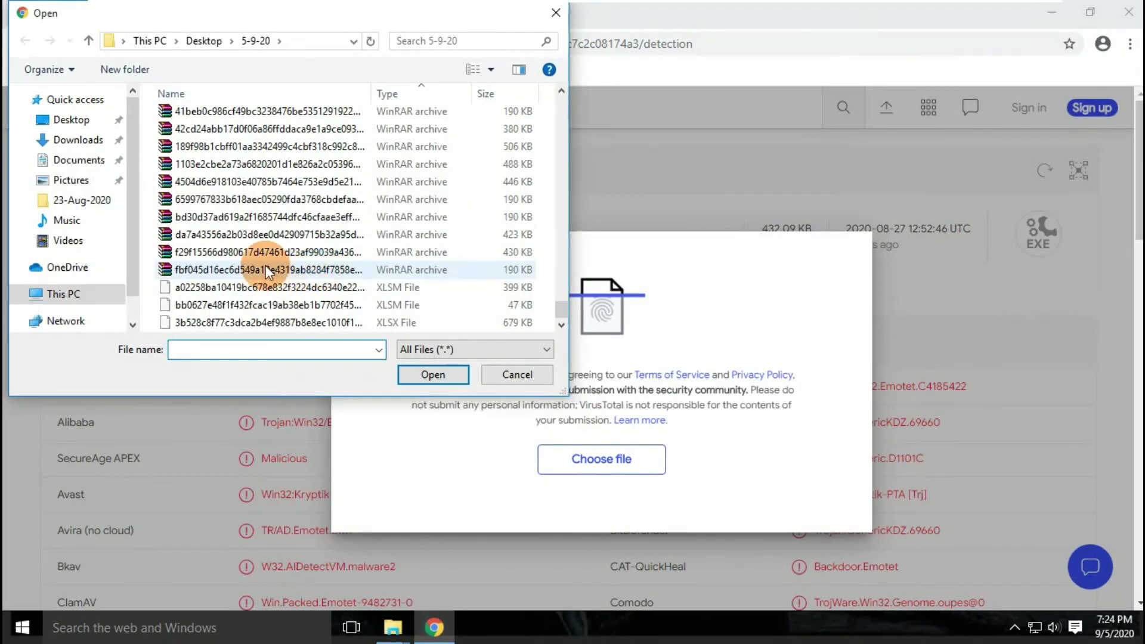
click(268, 216)
click(430, 376)
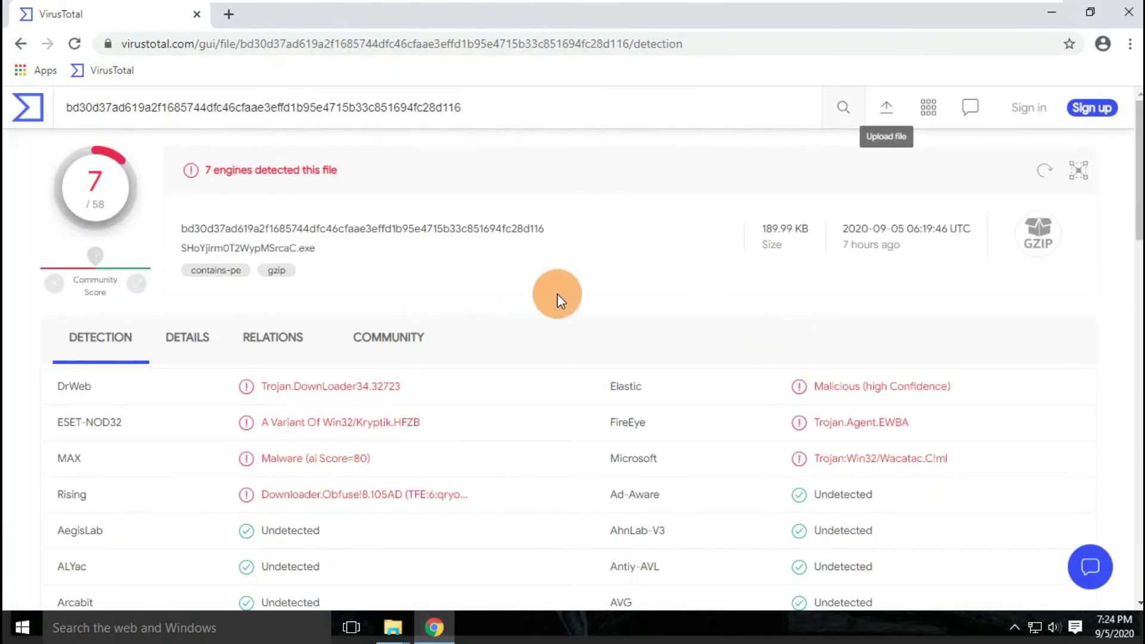
Step: Review the 7/58 detections for the 189.99 KB sample, then bring up the upload file picker again
triple_click(396, 171)
scroll(551, 356, down, 1)
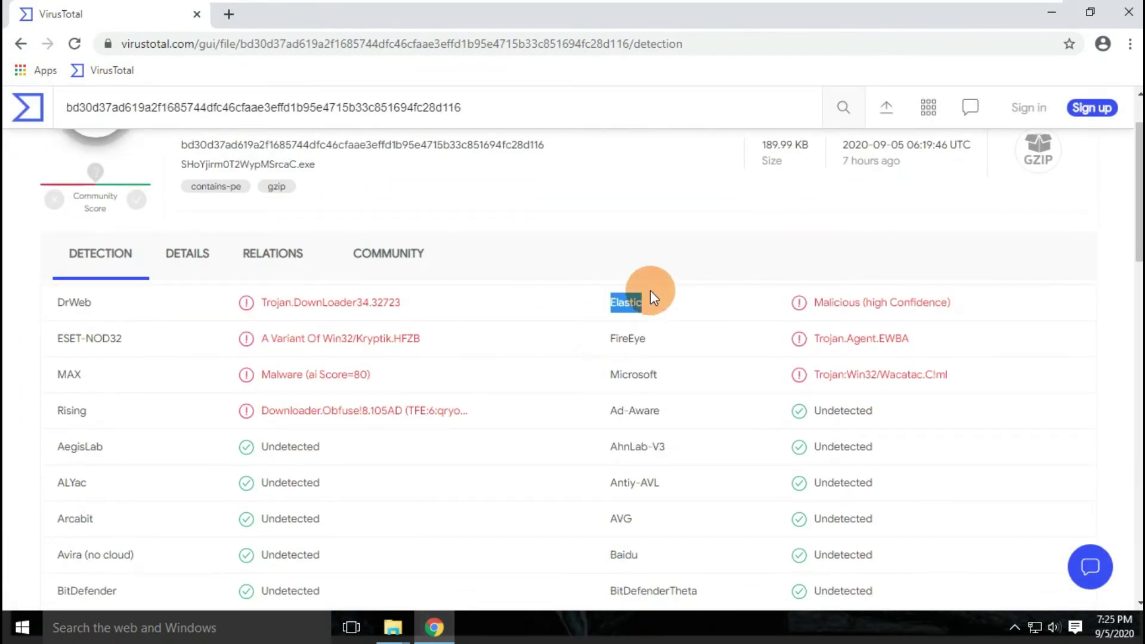
scroll(169, 440, down, 10)
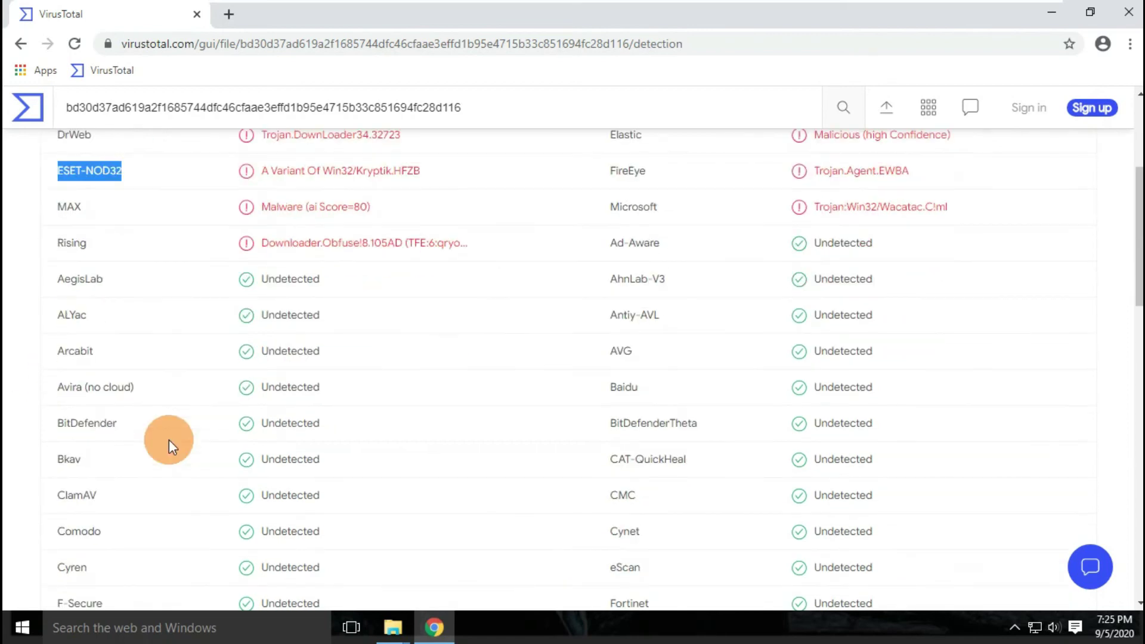
scroll(171, 446, down, 10)
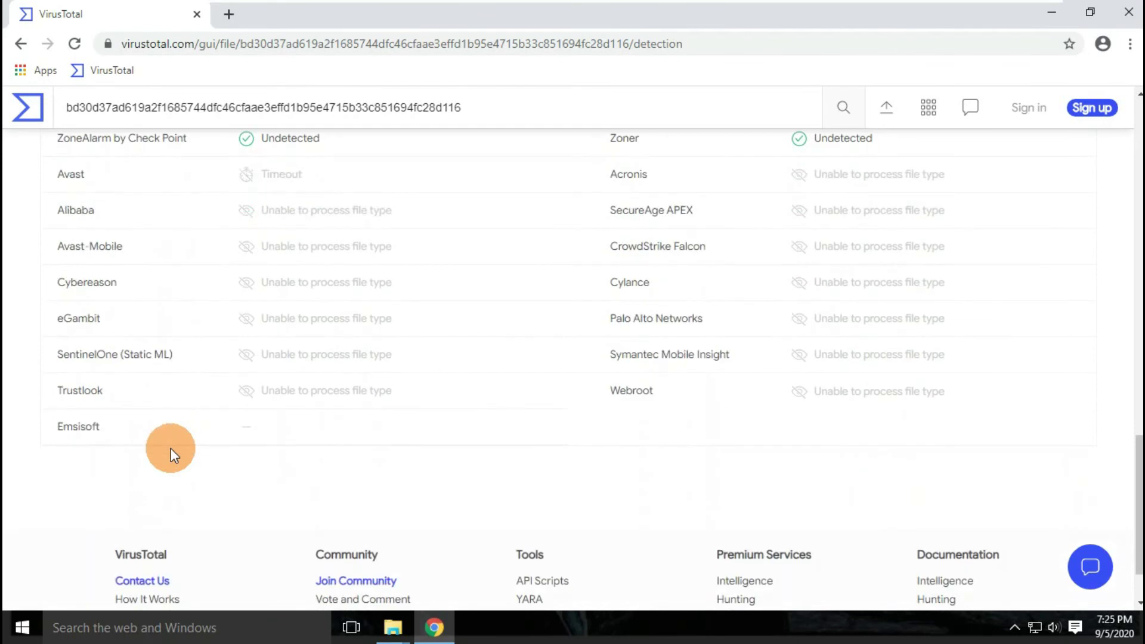
key(Home)
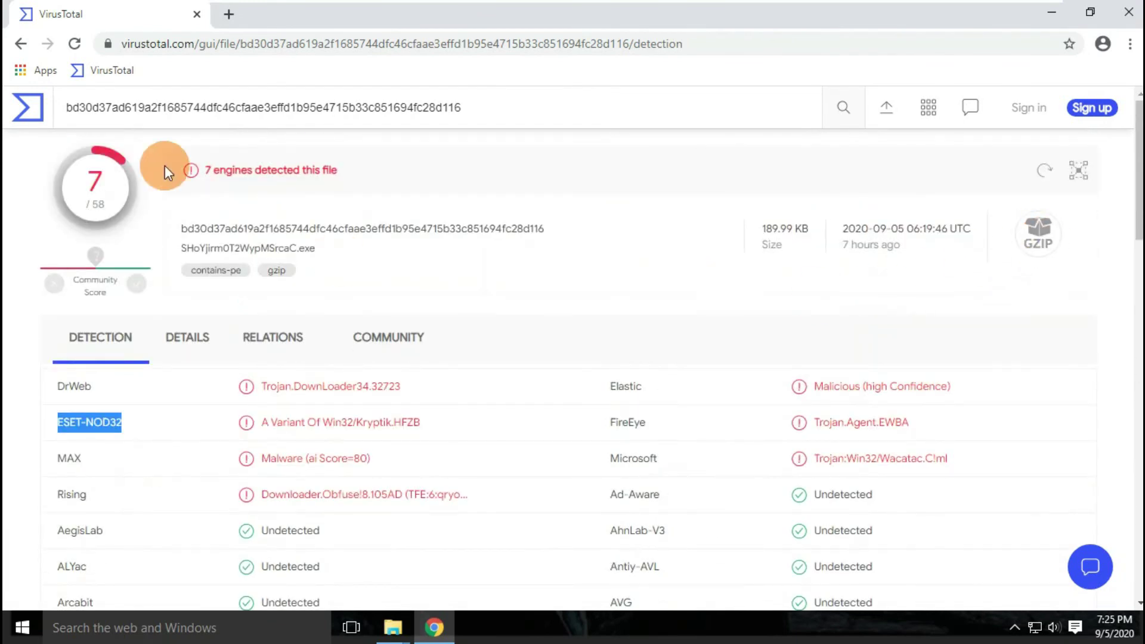
click(887, 107)
Step: Upload the 605302ce ELF sample to VirusTotal for scanning
scroll(295, 270, down, 5)
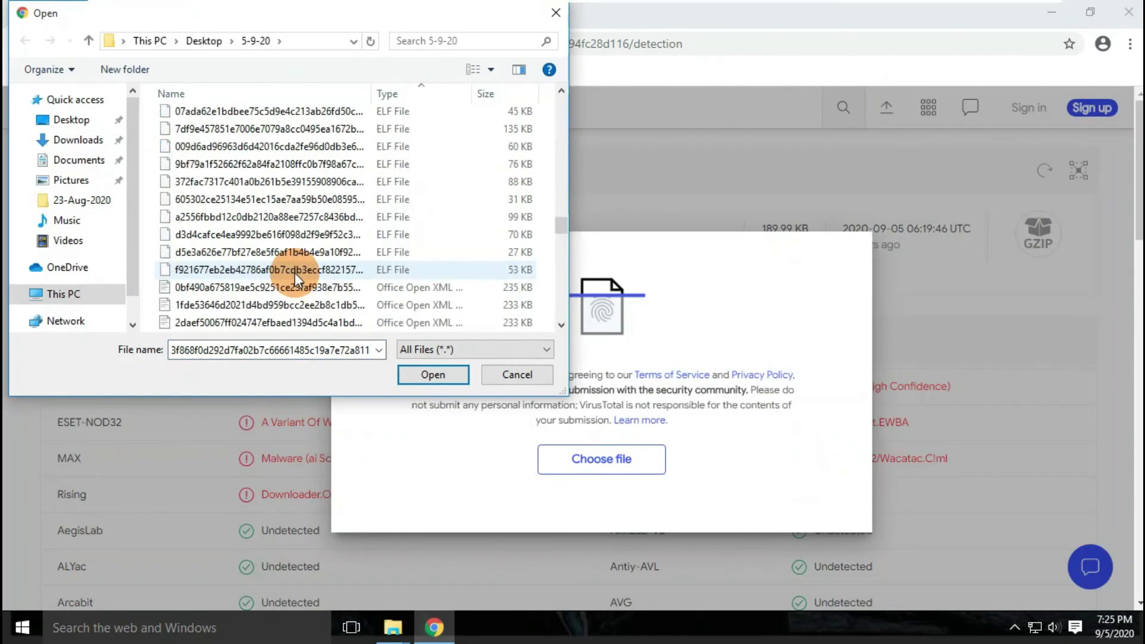
click(307, 200)
click(451, 376)
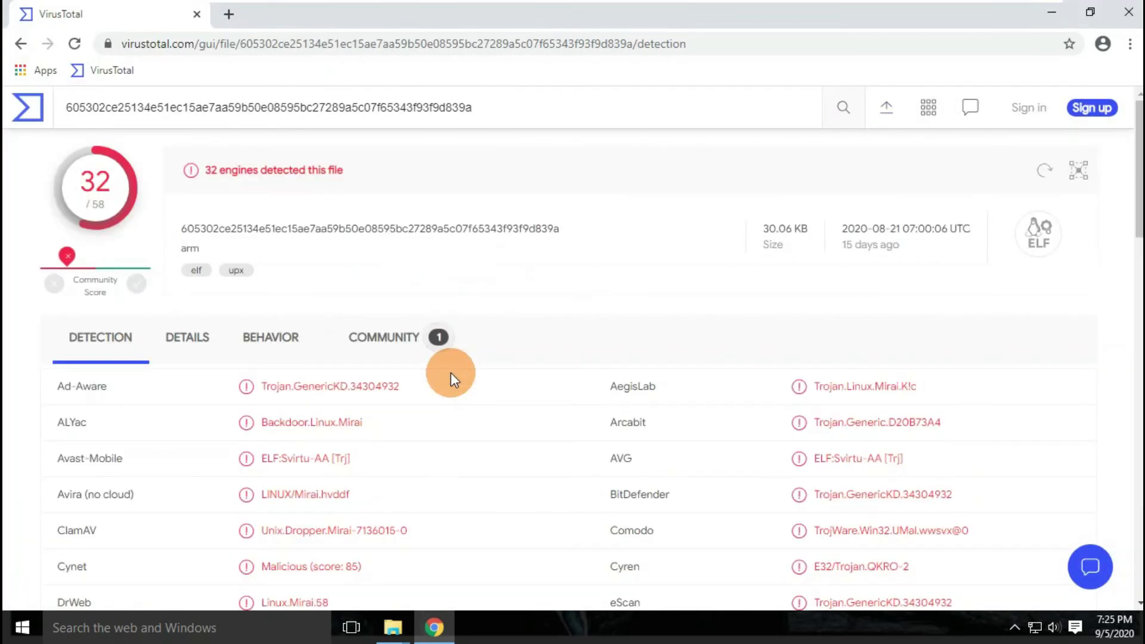
Step: Review the 32/58 detections, mostly Mirai, then close the Chrome window
triple_click(205, 171)
click(549, 229)
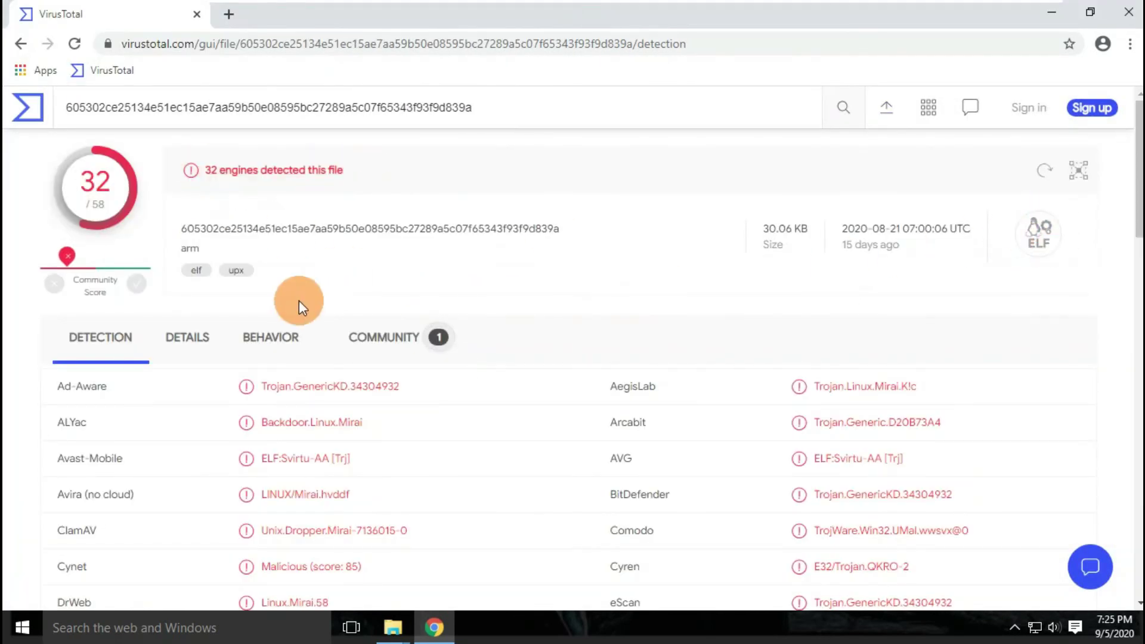
scroll(525, 299, down, 3)
scroll(523, 294, down, 7)
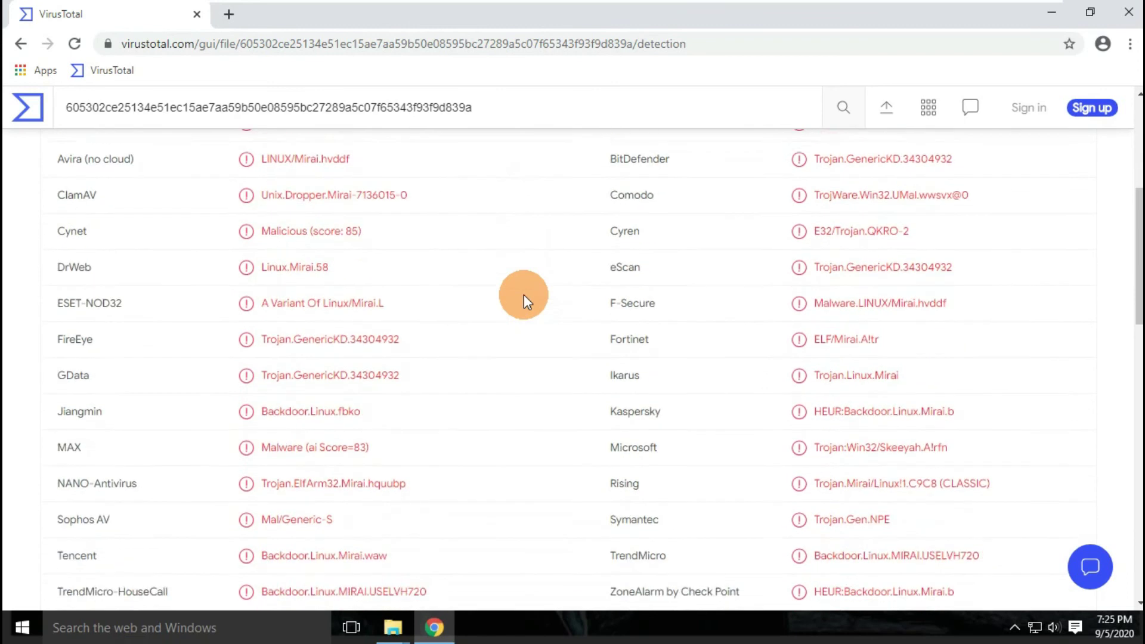
scroll(524, 295, down, 3)
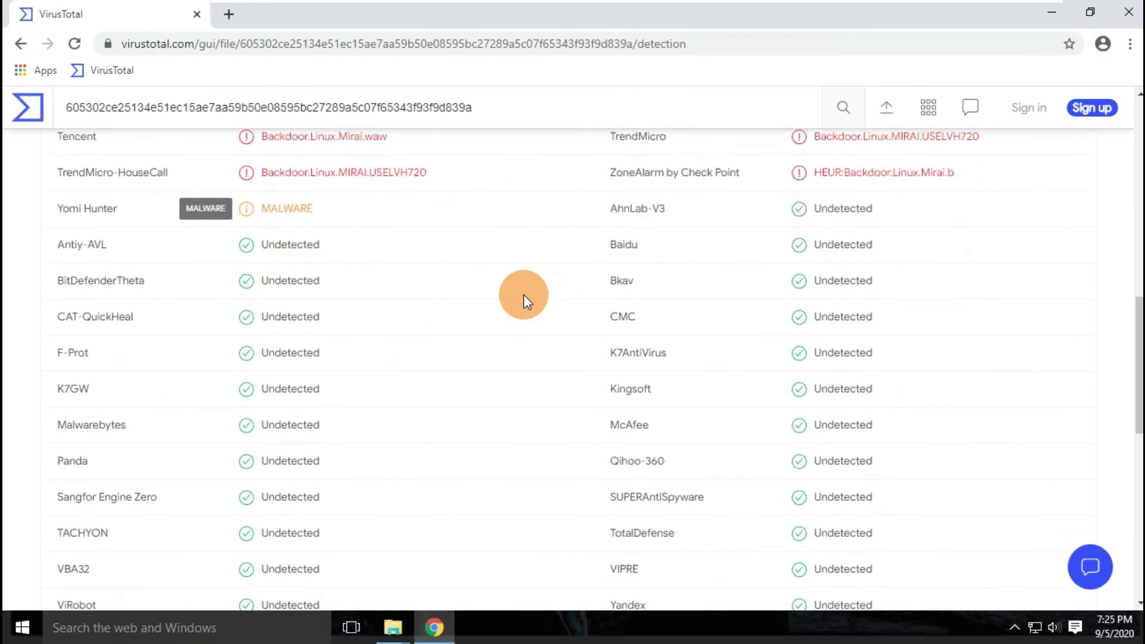
scroll(524, 295, down, 1)
scroll(524, 295, down, 1)
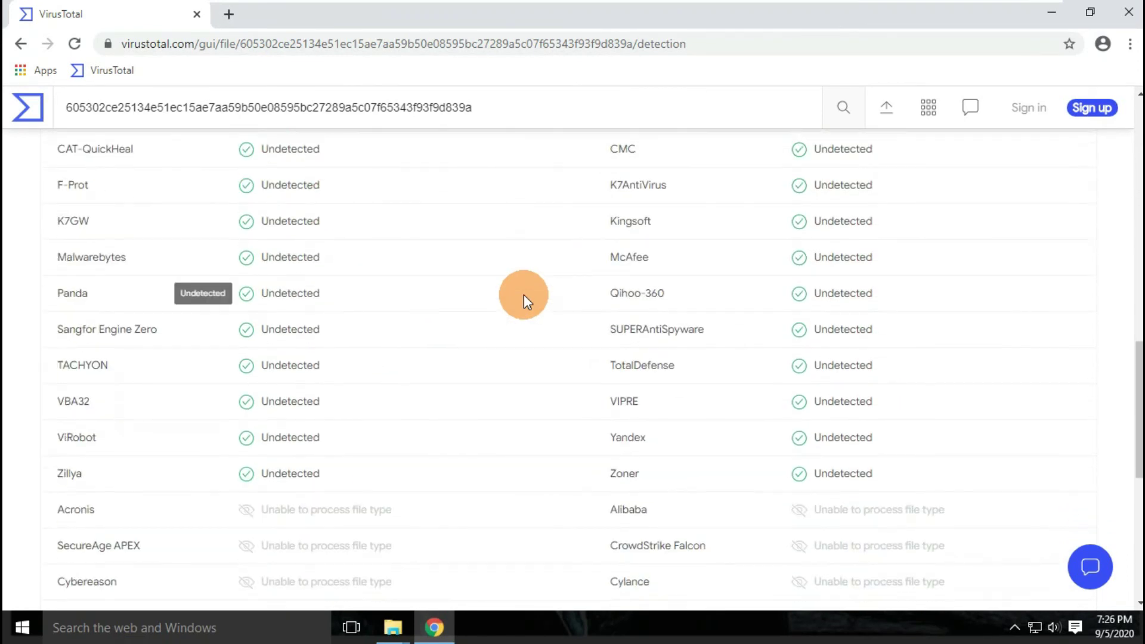
scroll(524, 294, down, 3)
scroll(524, 294, down, 1)
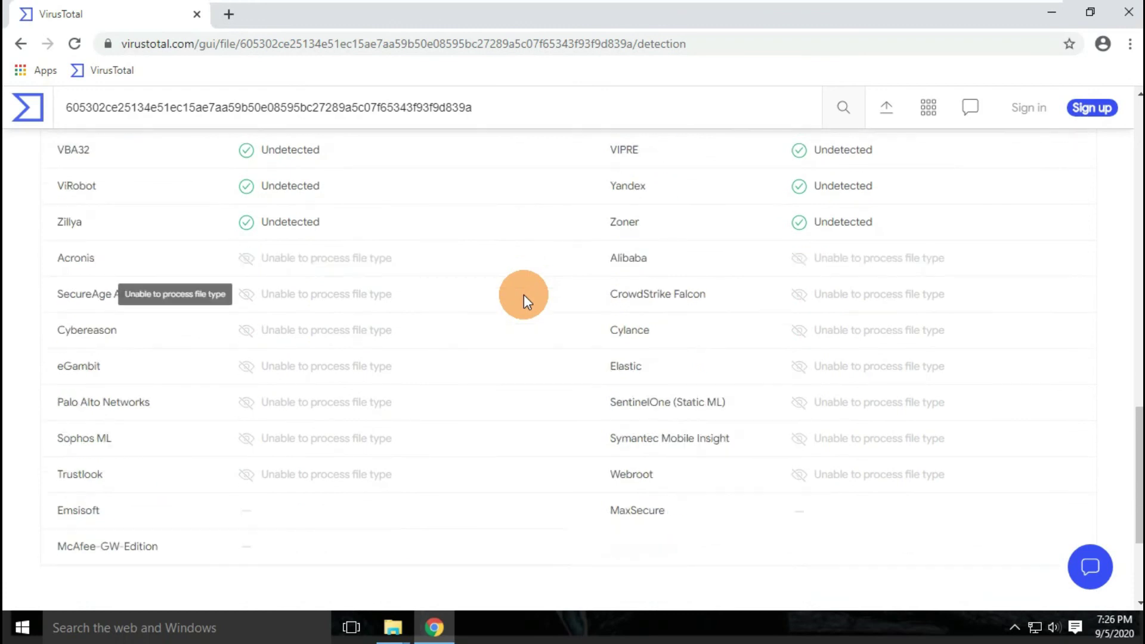
scroll(524, 295, down, 3)
scroll(524, 295, up, 15)
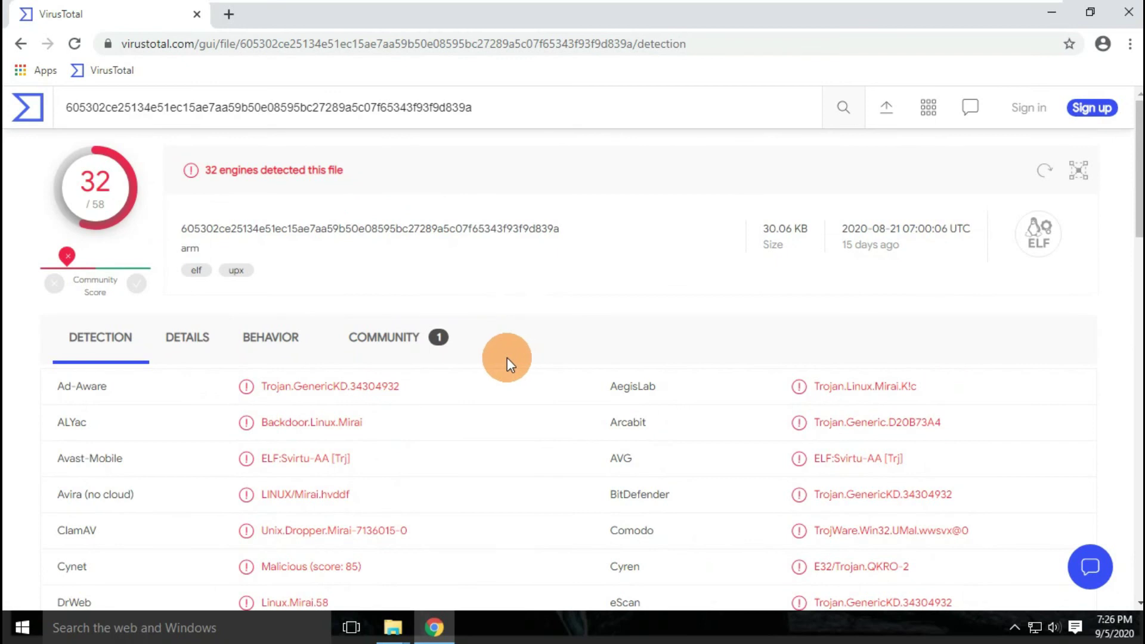
click(1129, 12)
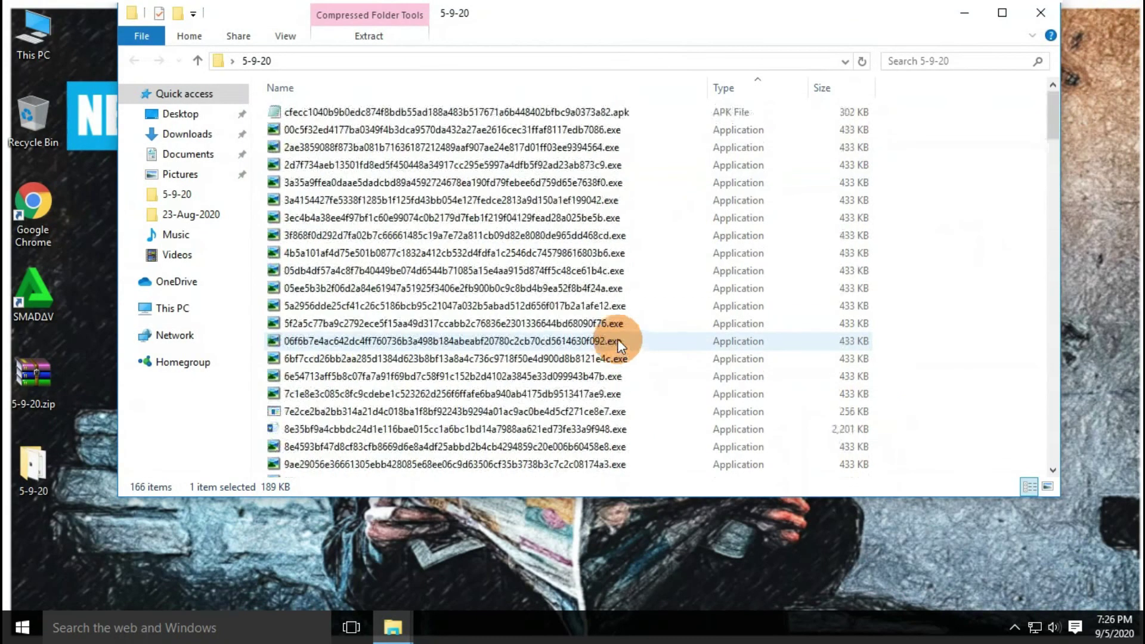
Step: Close the 5-9-20 File Explorer folder window
click(1039, 13)
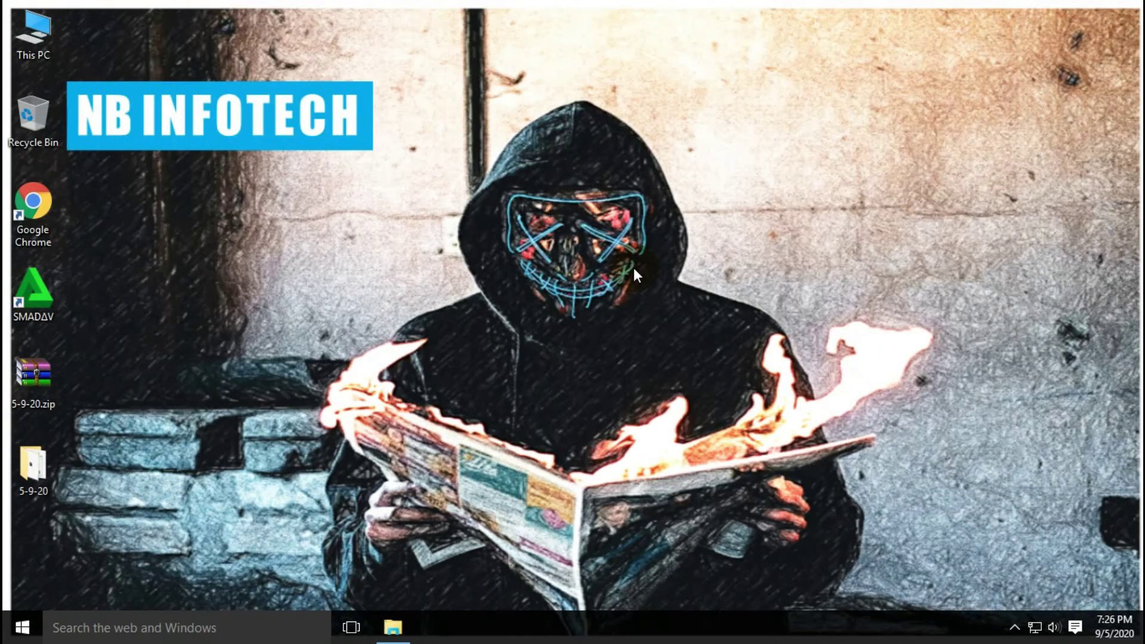